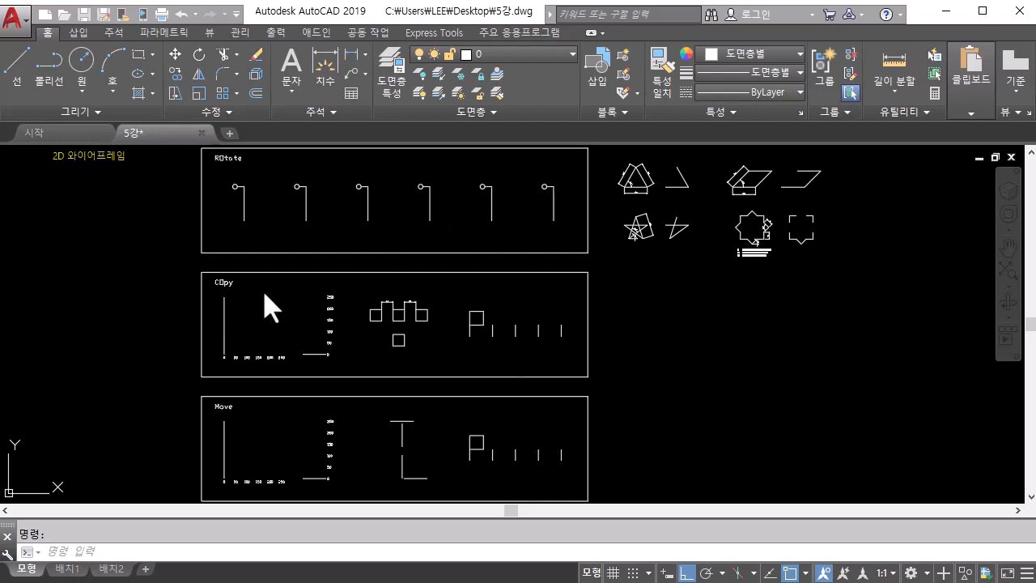
Try moving the vertical line in the Move exercise about 223 units right from its upper endpoint, and undo the move.
left_click(227, 419)
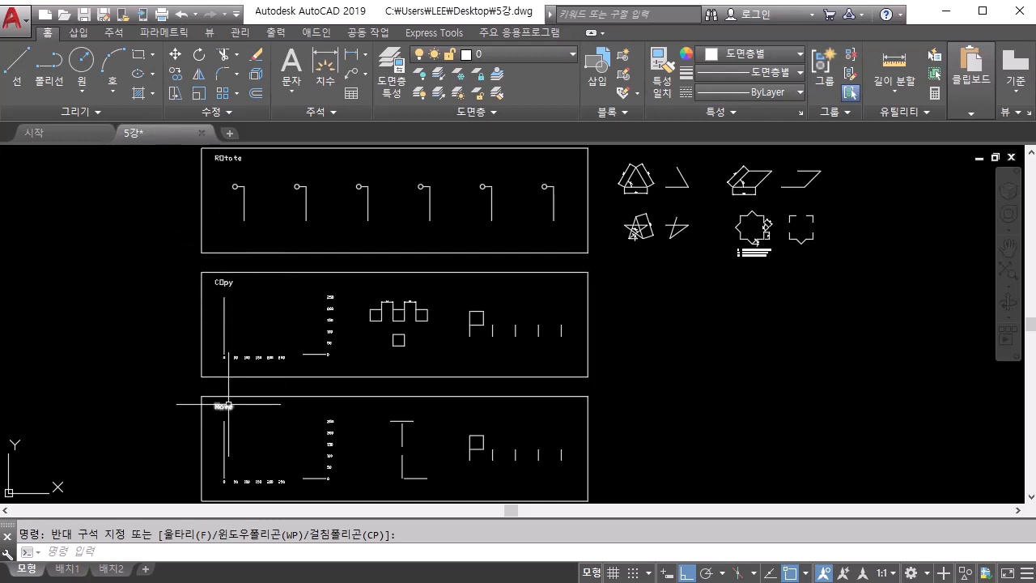
mouse_move(228, 405)
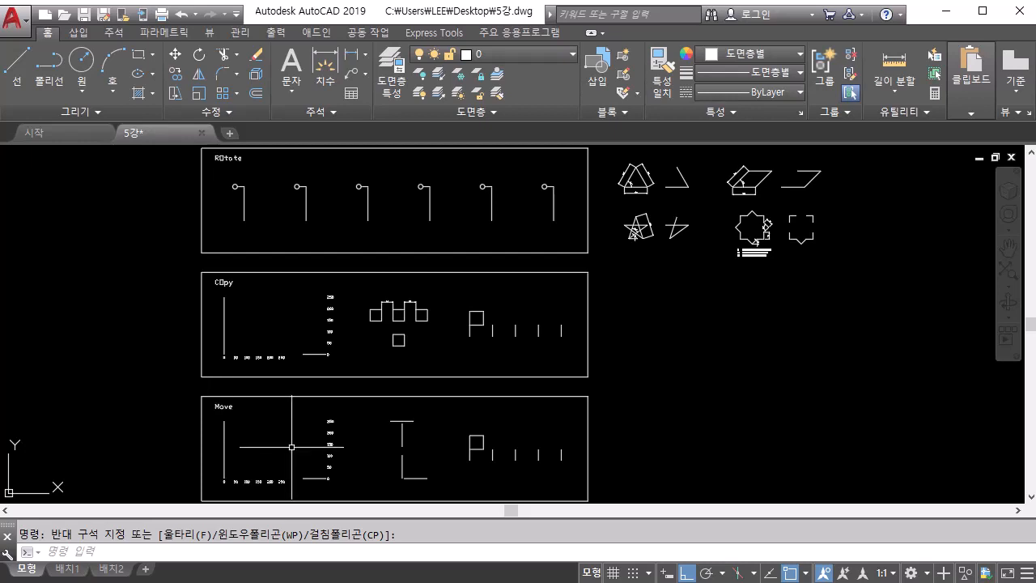
mouse_move(291, 447)
middle_mouse_down()
mouse_move(340, 306)
mouse_move(258, 308)
middle_mouse_up()
scroll(339, 306, "up", 4)
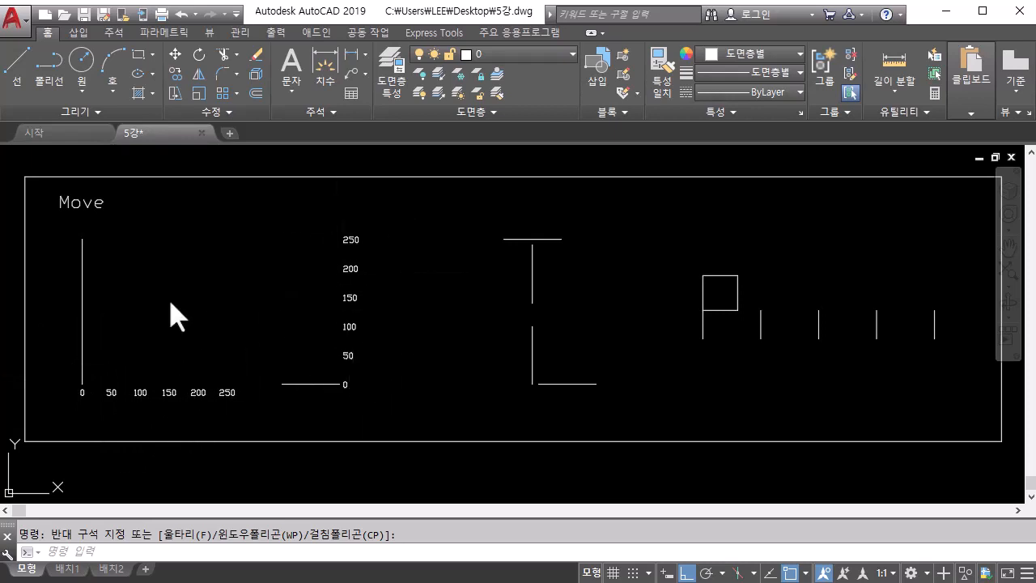
mouse_move(144, 315)
middle_mouse_down()
mouse_move(241, 268)
mouse_move(322, 291)
mouse_move(310, 329)
middle_mouse_up()
scroll(298, 312, "up", 2)
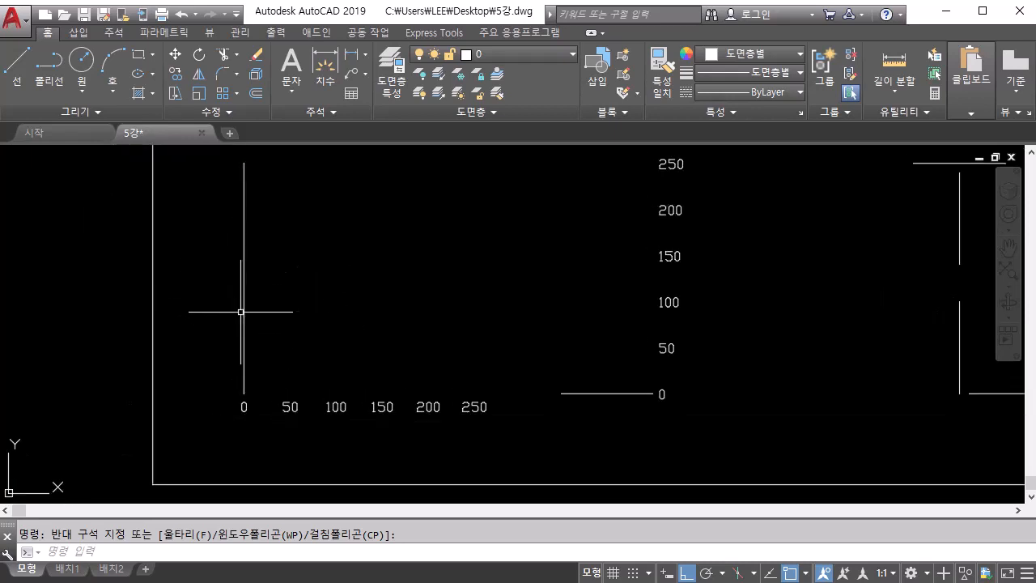
middle_click_drag(283, 322, 278, 400)
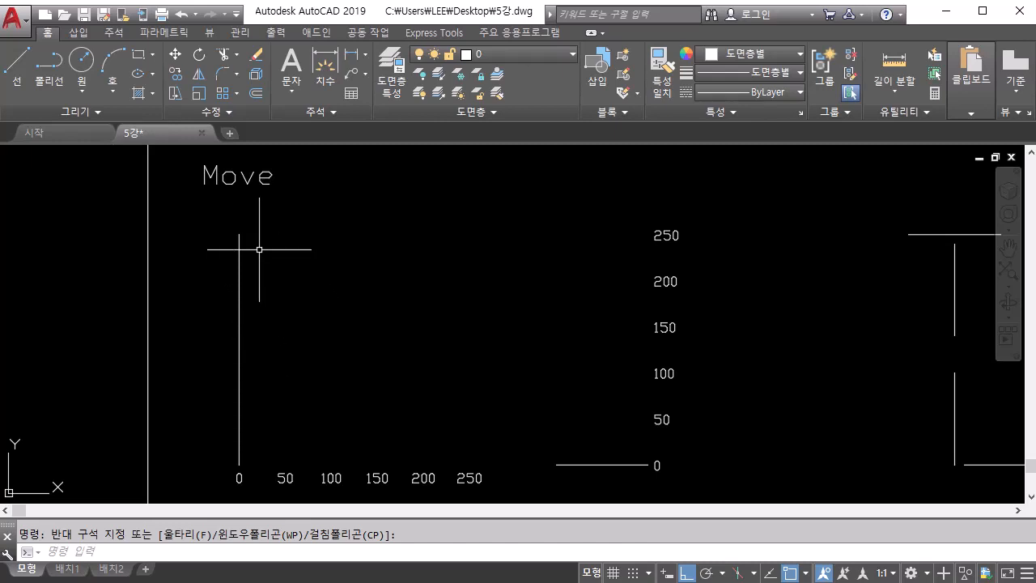
left_click(181, 54)
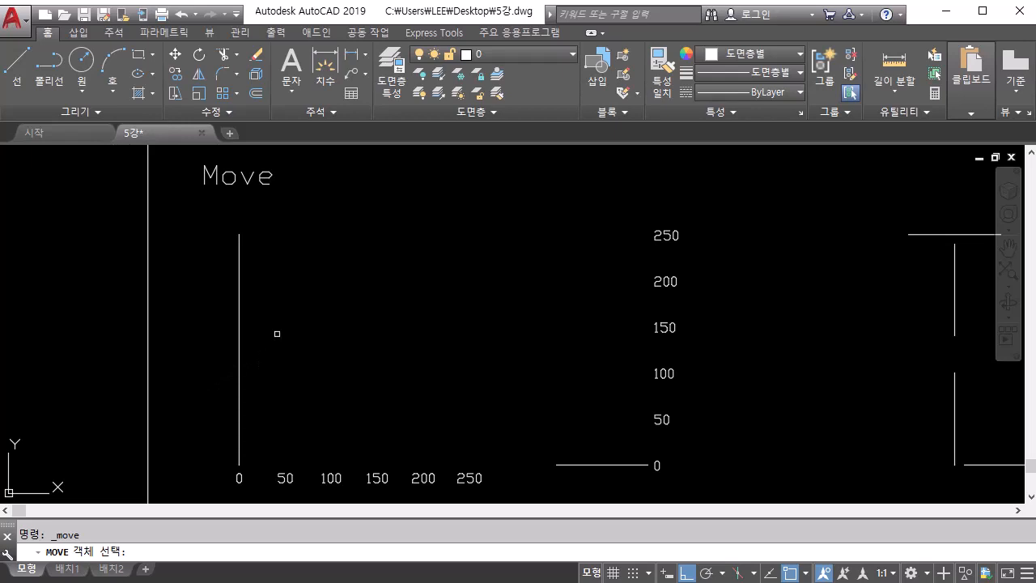
left_click(279, 310)
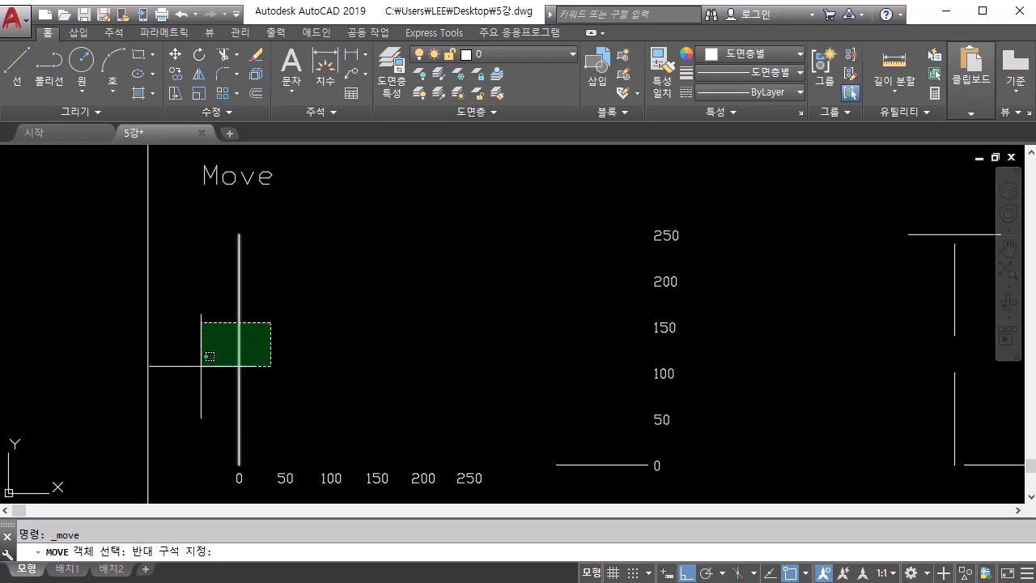
left_click(209, 357)
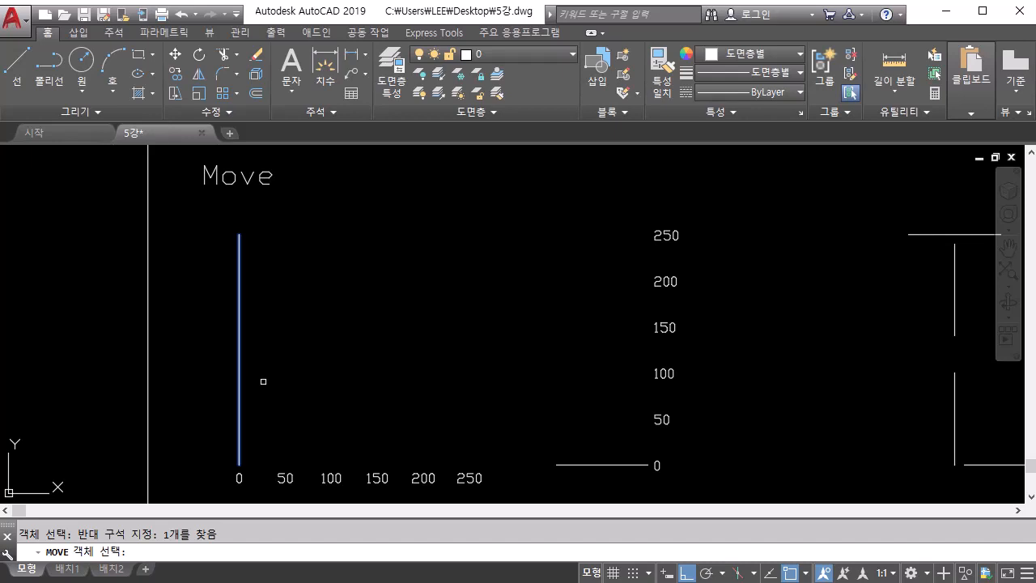
key("Return")
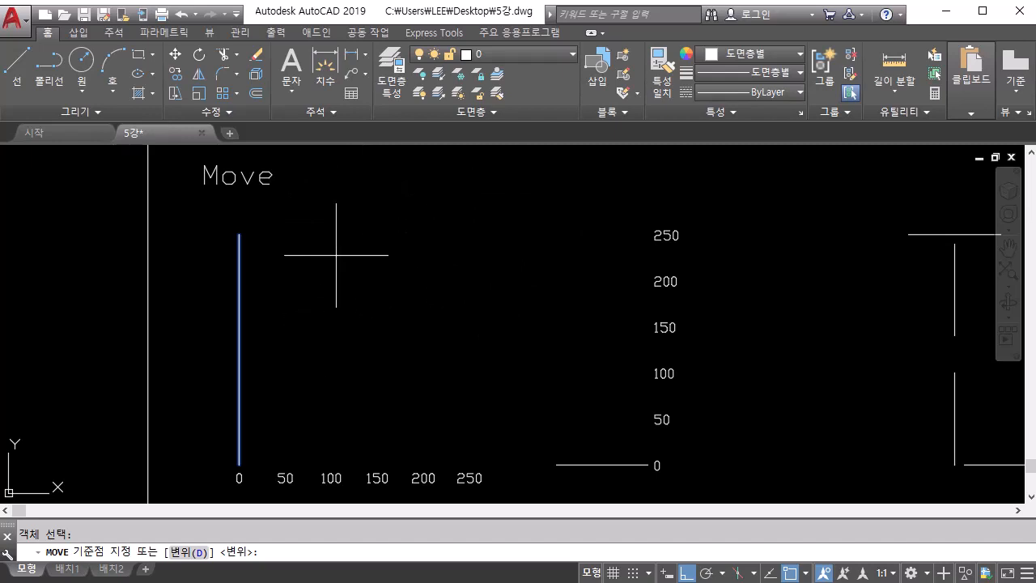
left_click(239, 234)
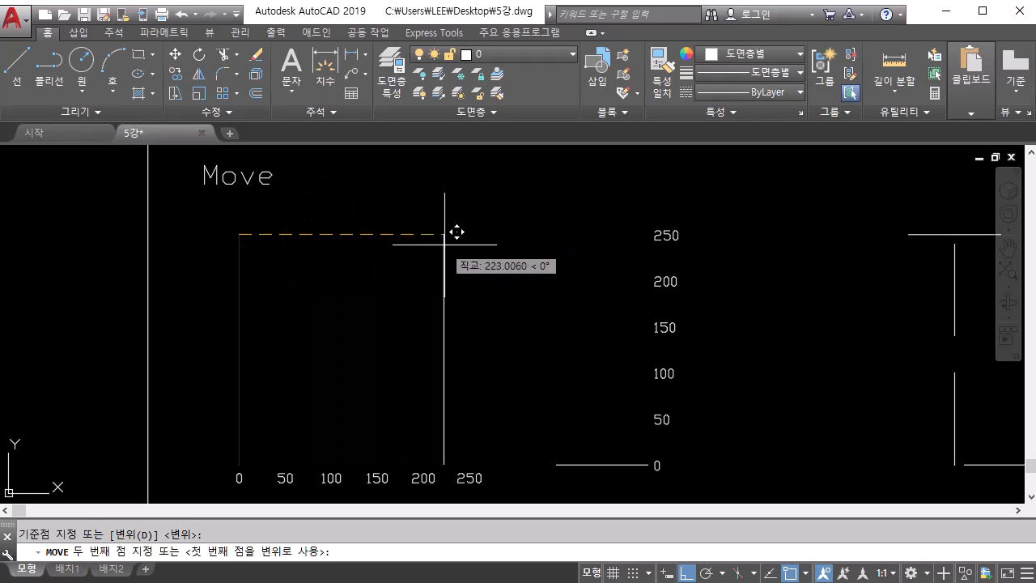
left_click(444, 244)
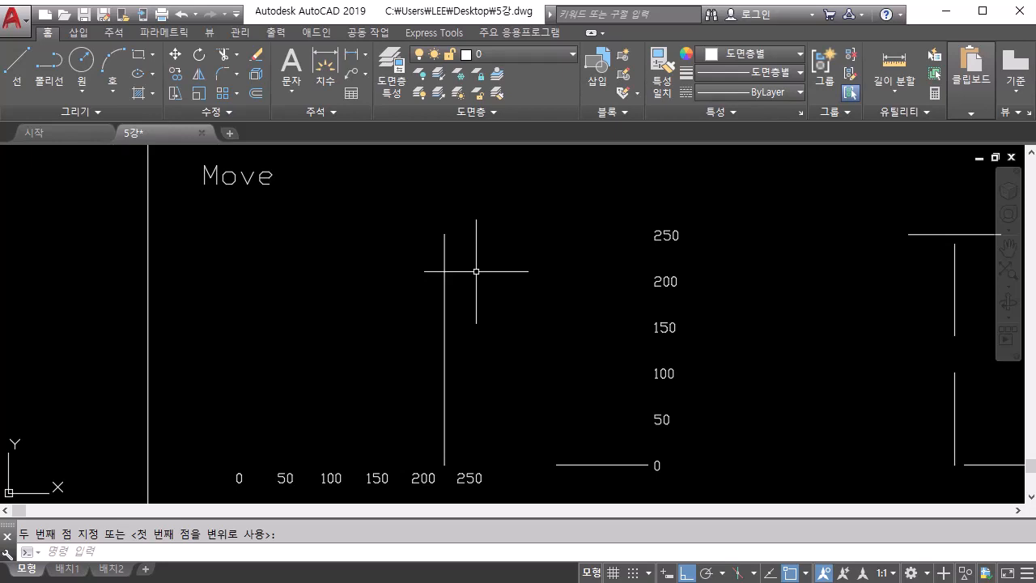
key("ctrl+z")
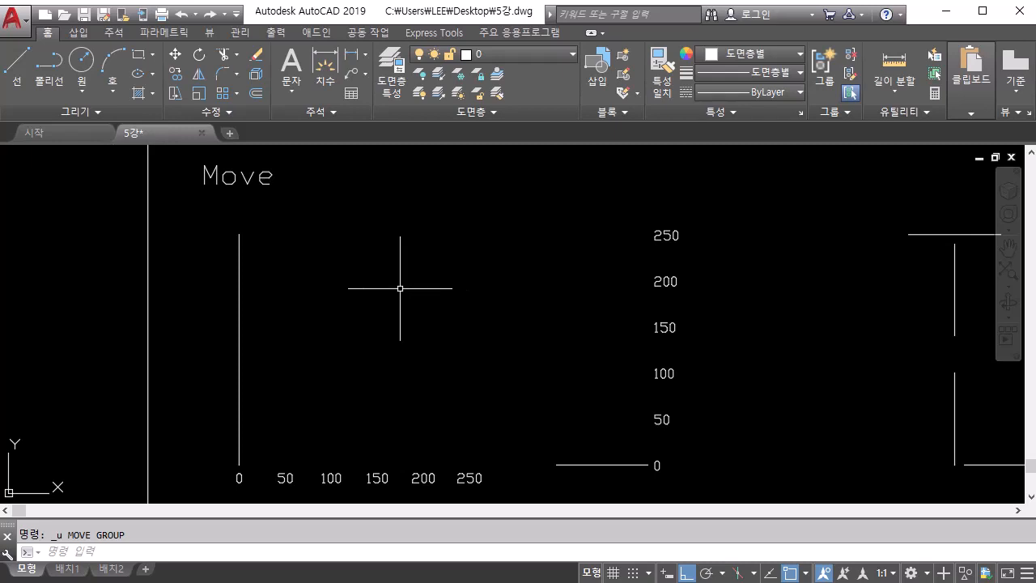
Move the vertical line 50 units to the right, using its upper endpoint as the base point.
type("m")
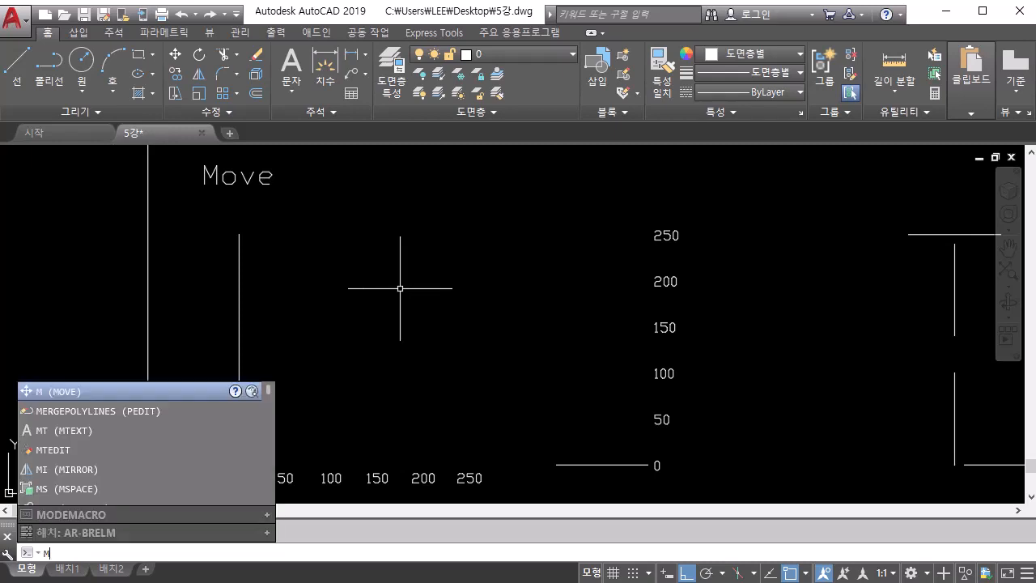
key("Return")
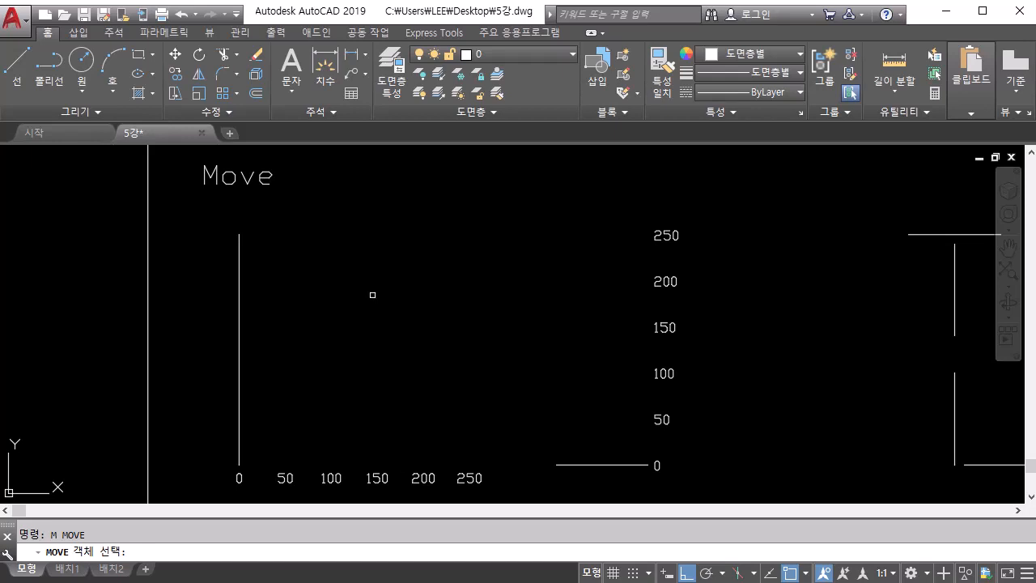
left_click(332, 279)
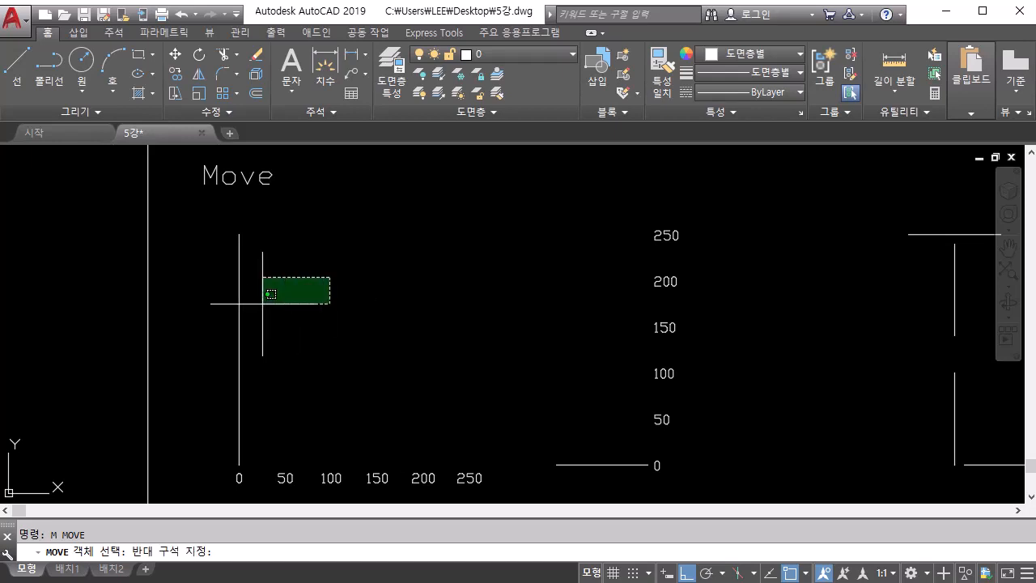
left_click(183, 343)
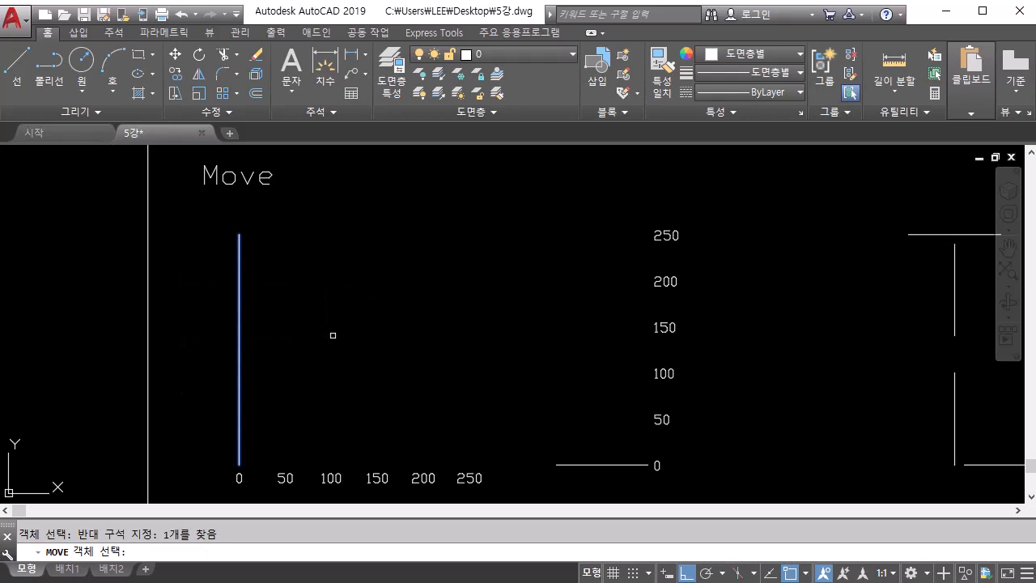
key("Return")
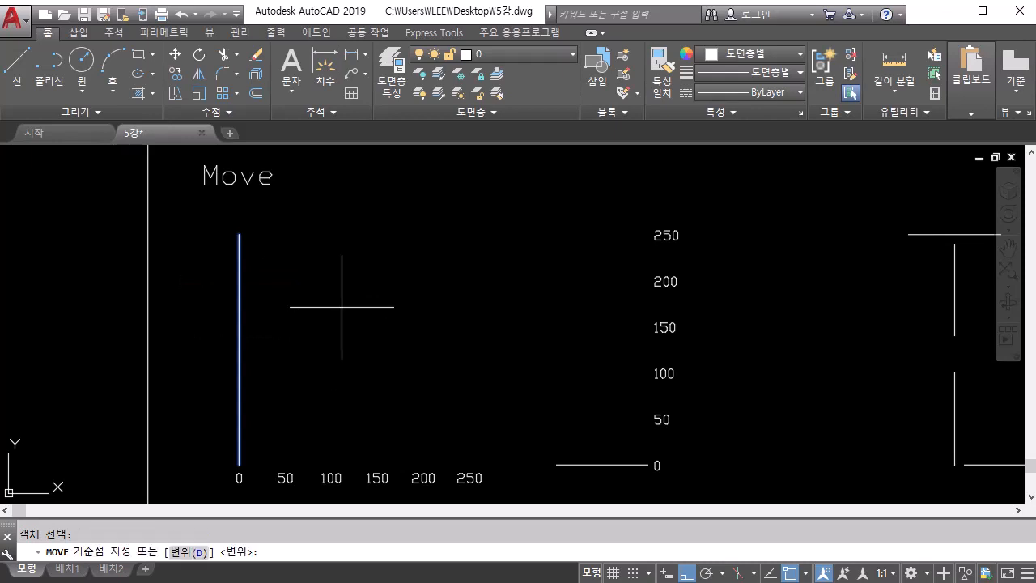
left_click(239, 227)
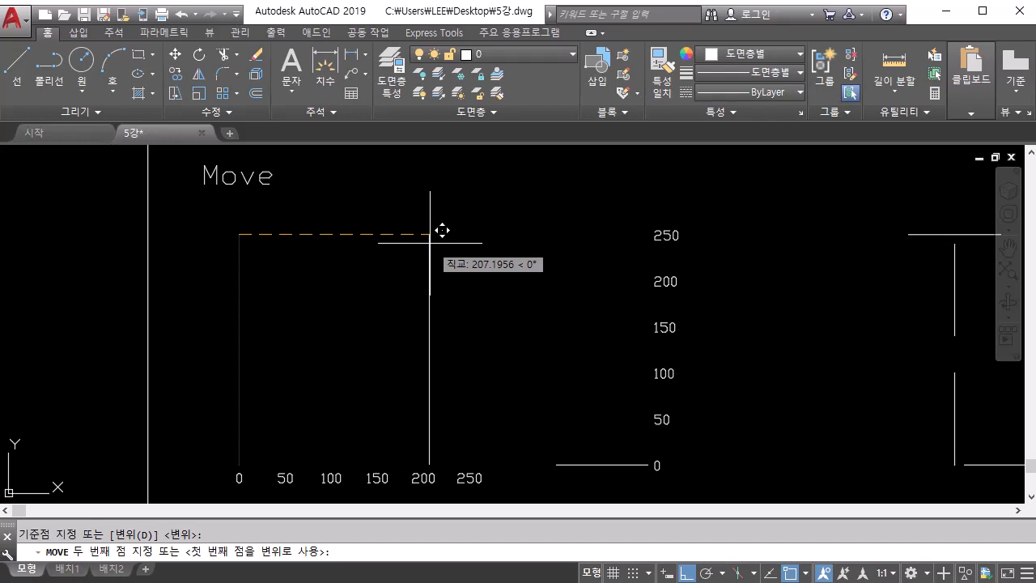
type("50")
key("Return")
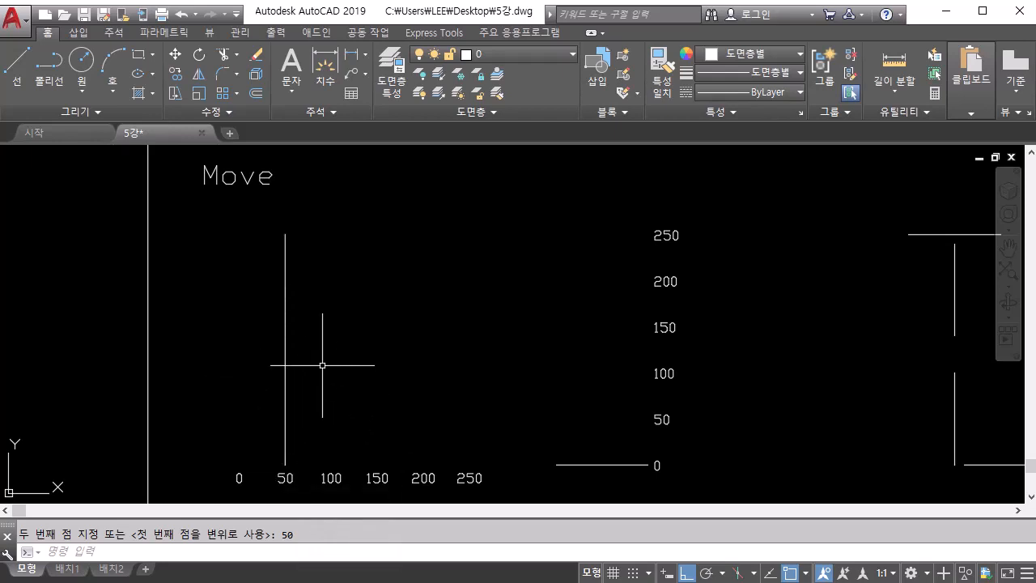
key("space")
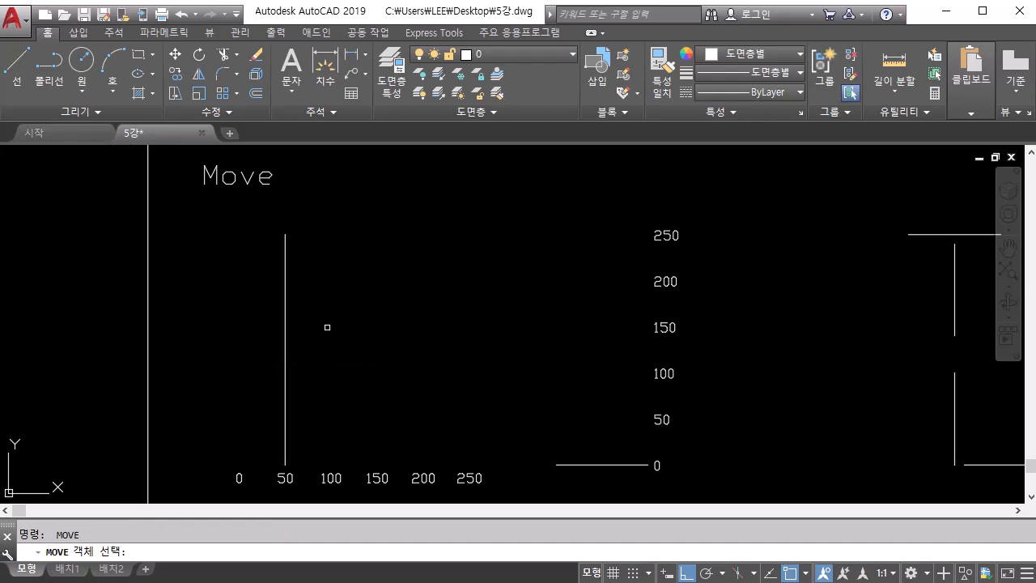
left_click(325, 317)
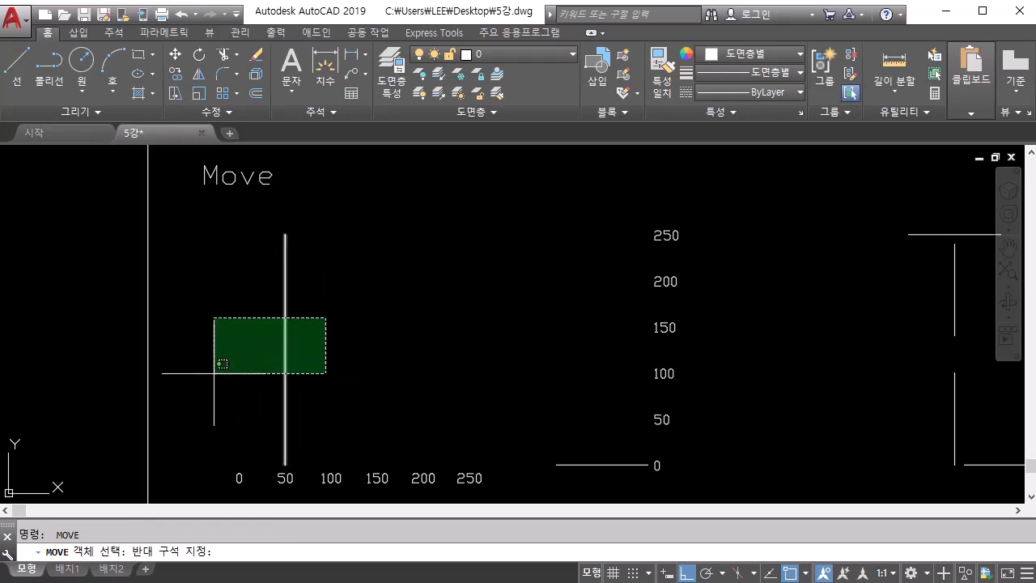
left_click(215, 372)
key("space")
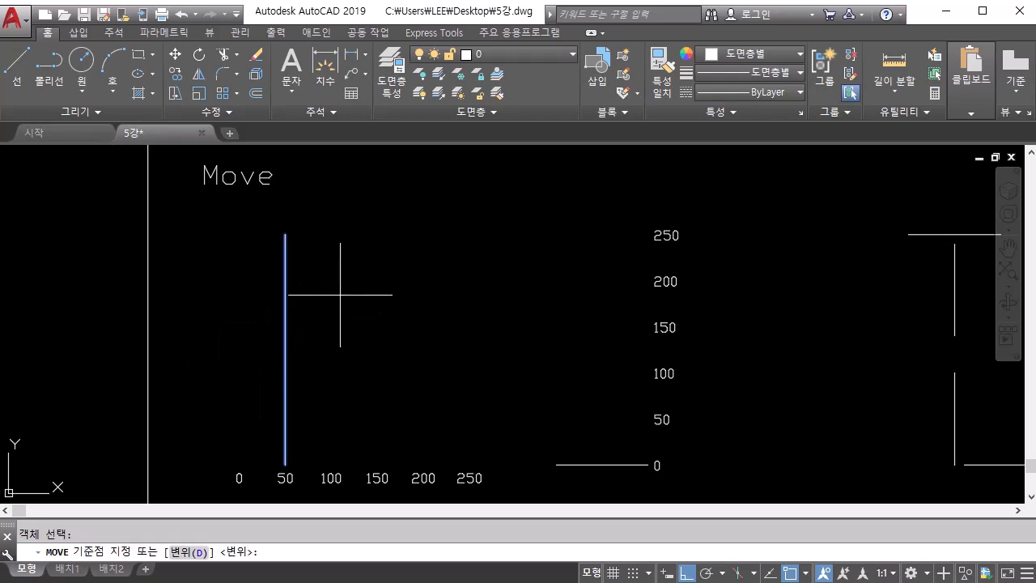
left_click(354, 289)
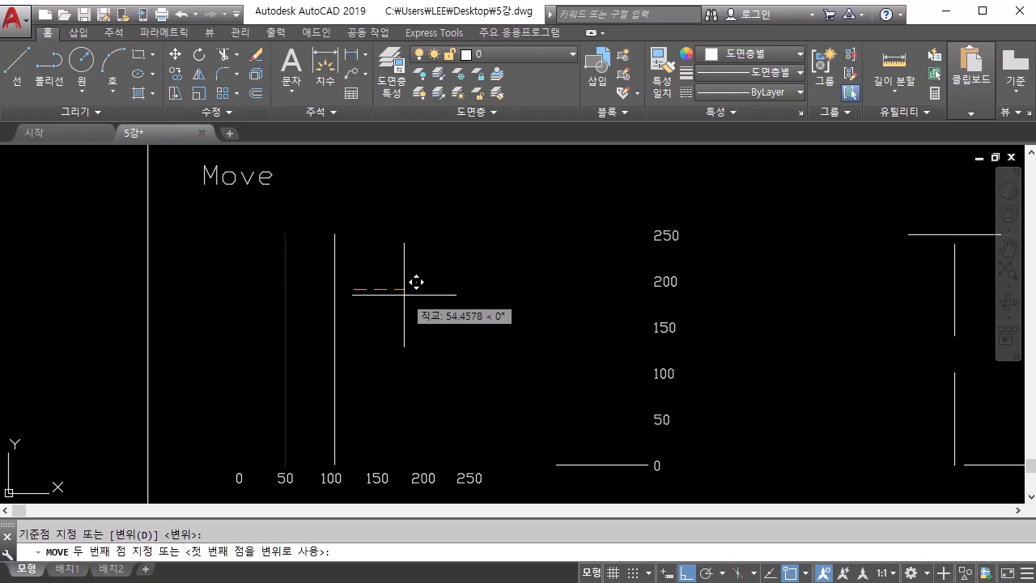
type("@150,0")
key("Return")
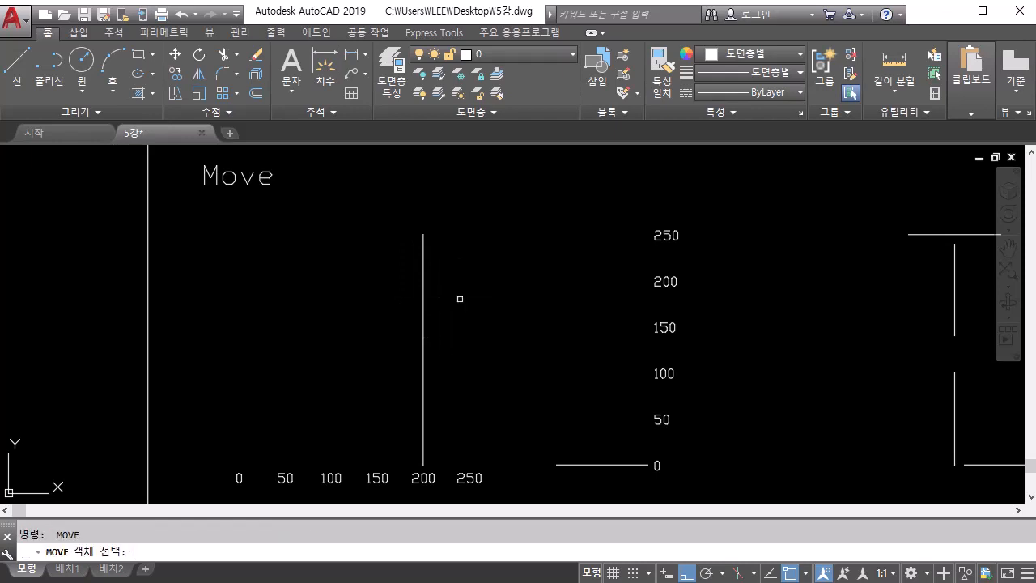
key("Return")
left_click(473, 289)
left_click(393, 354)
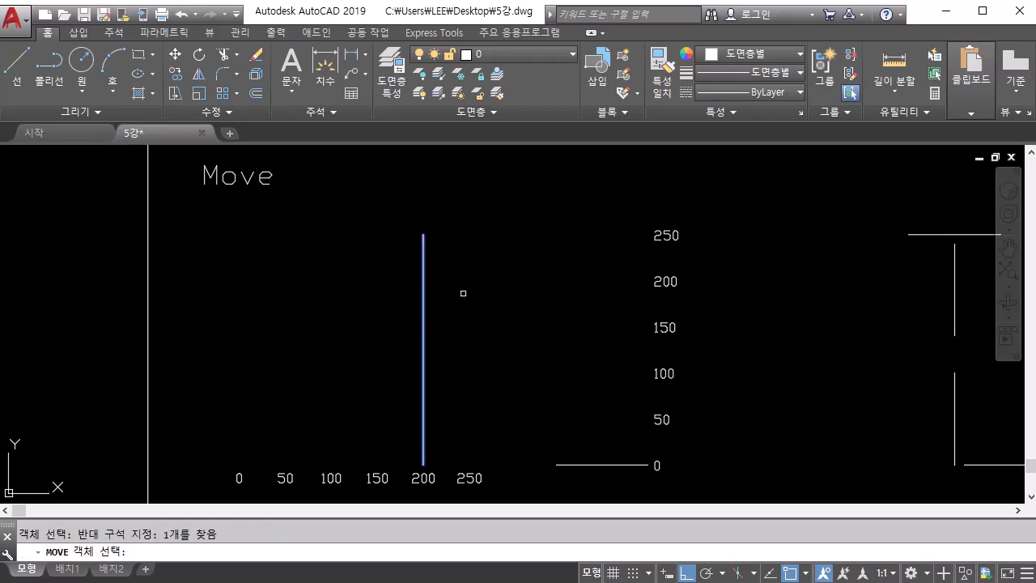
key("Return")
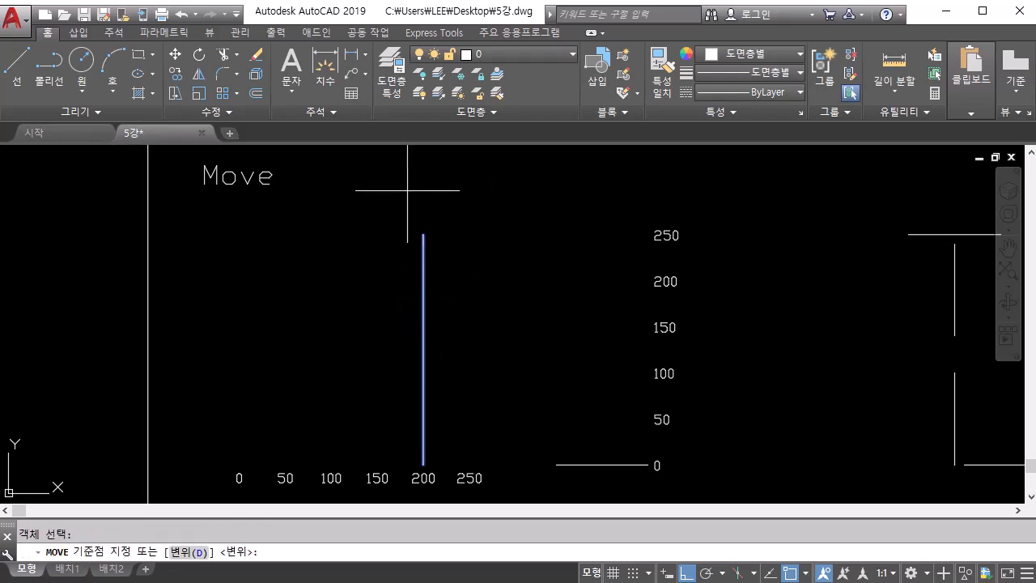
left_click(424, 349)
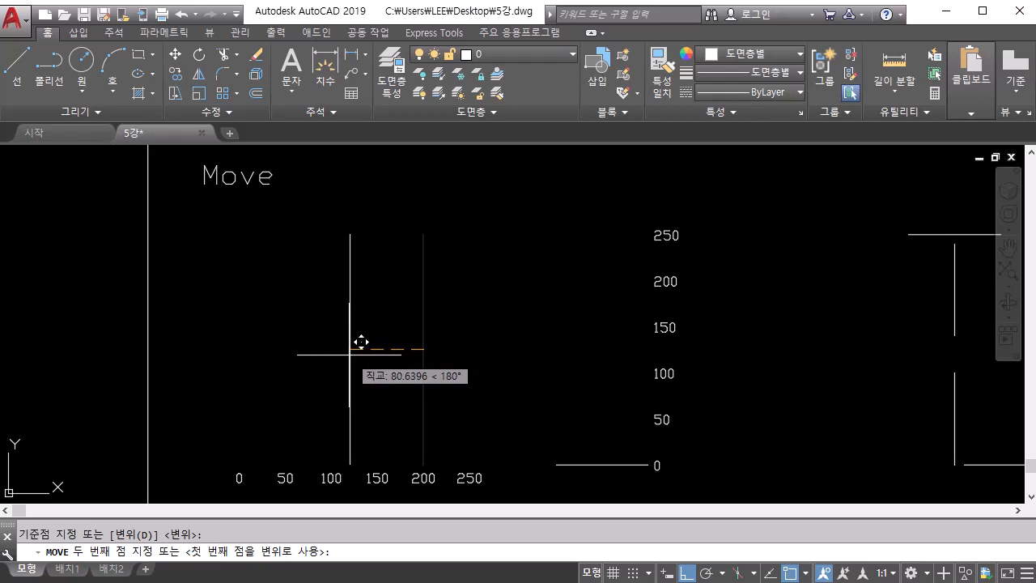
type("@100<180")
key("Return")
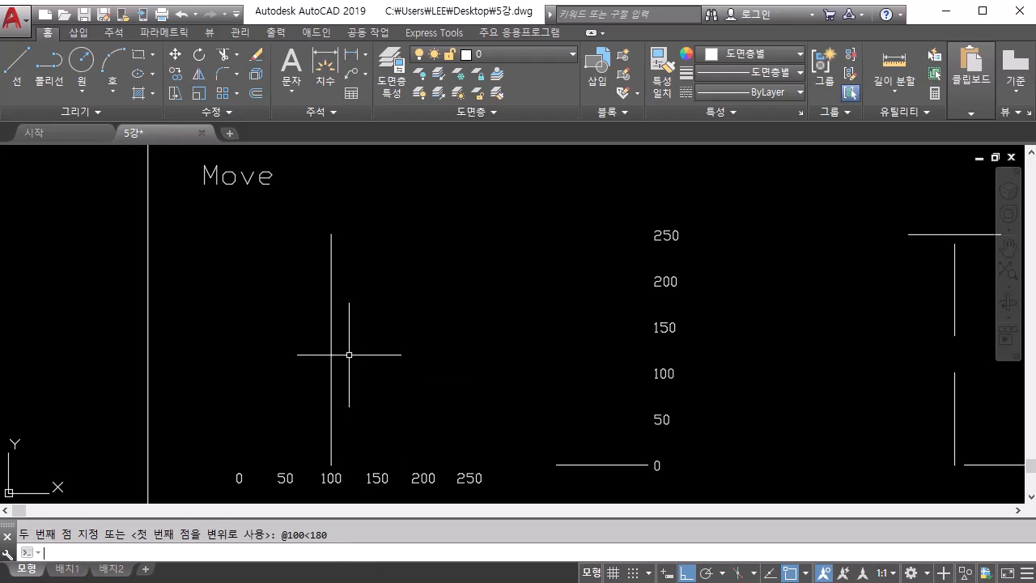
Move the vertical line 50 units to the left, using a base point in the empty space away from the line.
type("M")
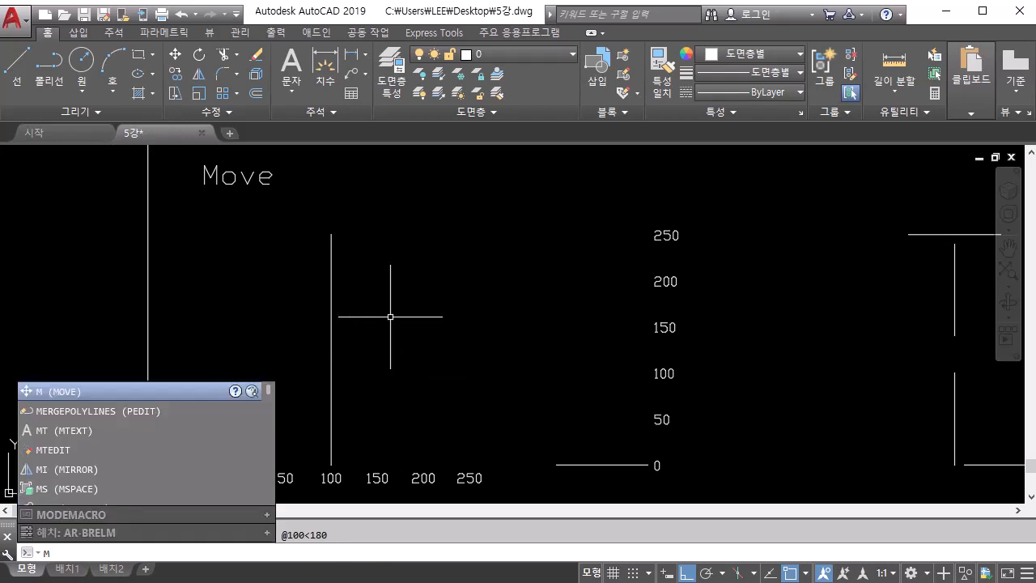
key("Return")
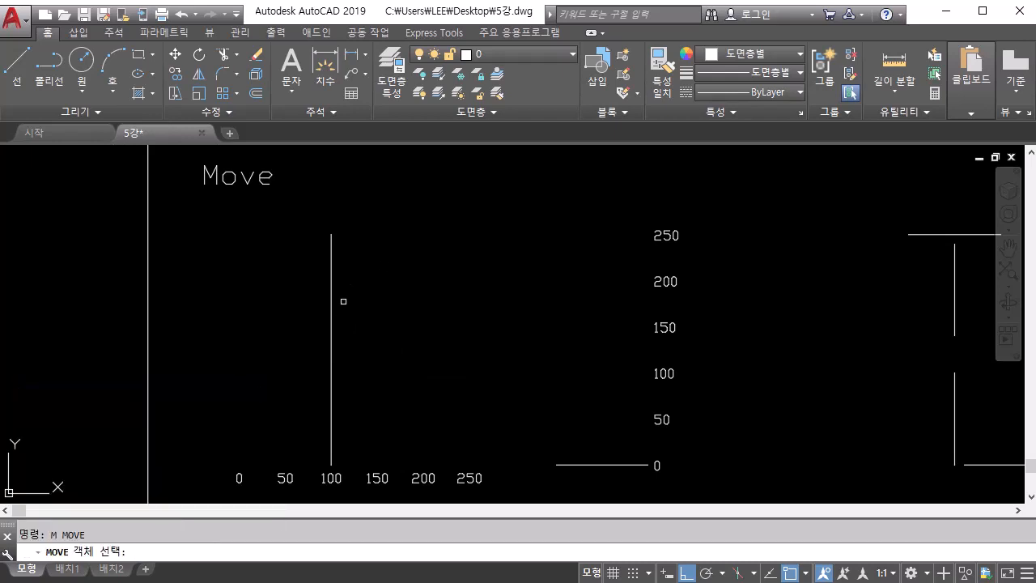
left_click(343, 302)
left_click(306, 335)
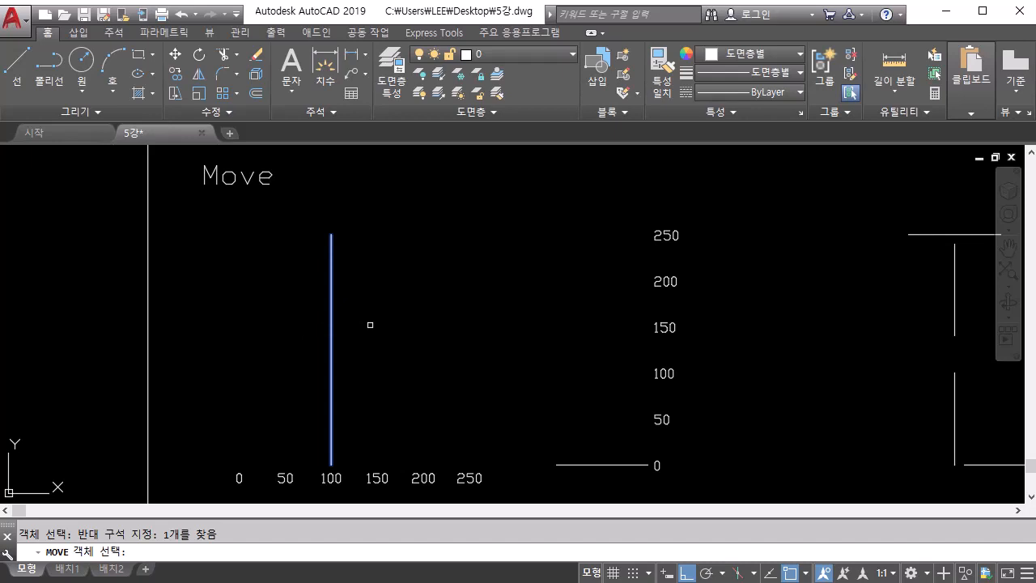
key("Return")
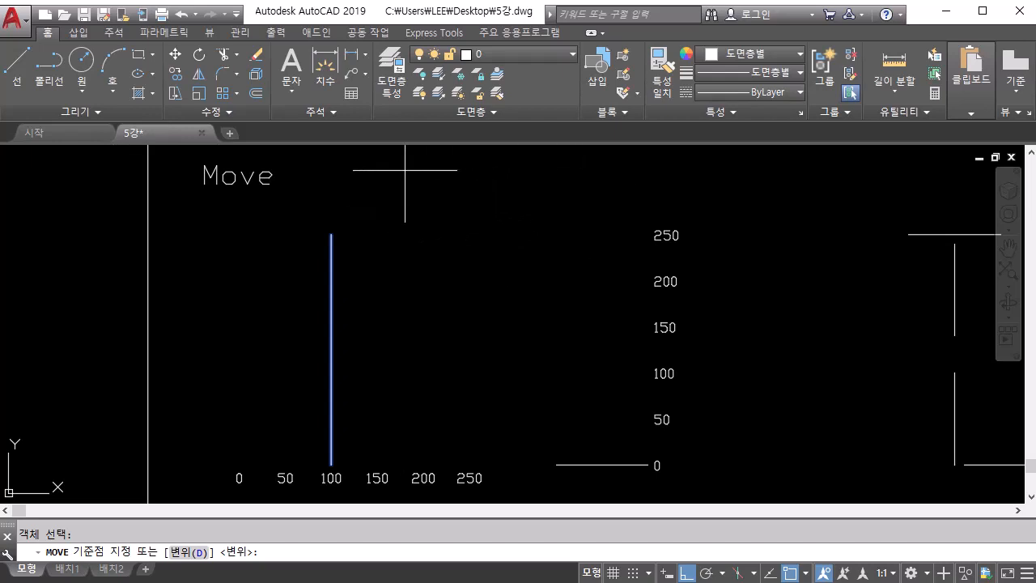
left_click(588, 179)
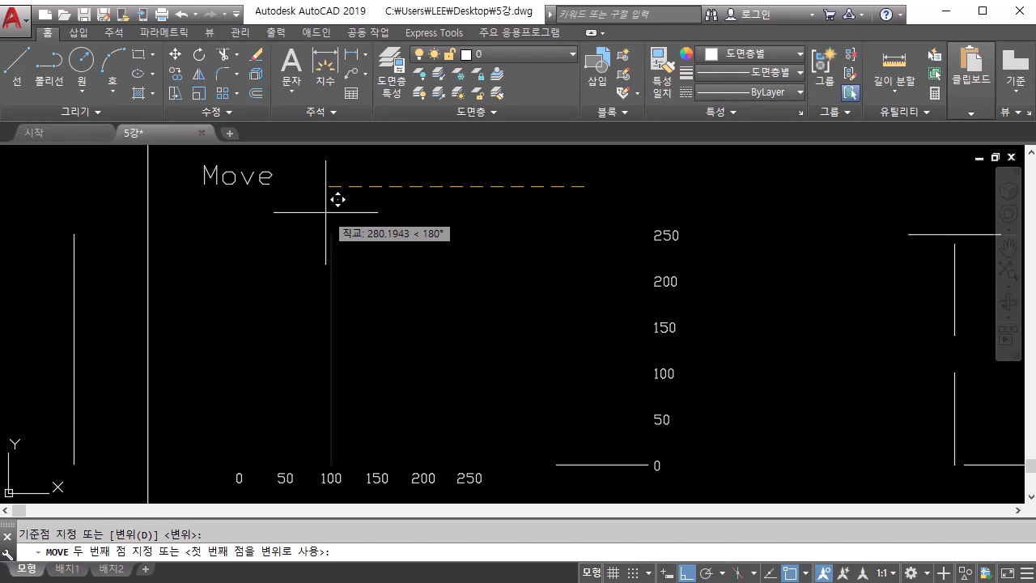
type("50")
key("Return")
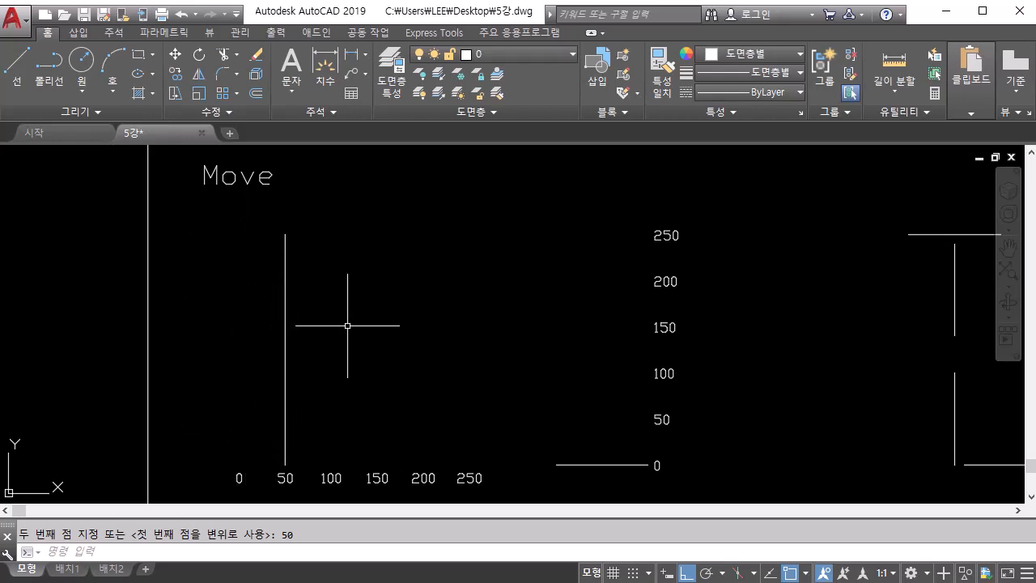
Move the vertical line another 50 units left to the 0 mark, using a base point in the empty space to its upper right.
type("M")
key("Return")
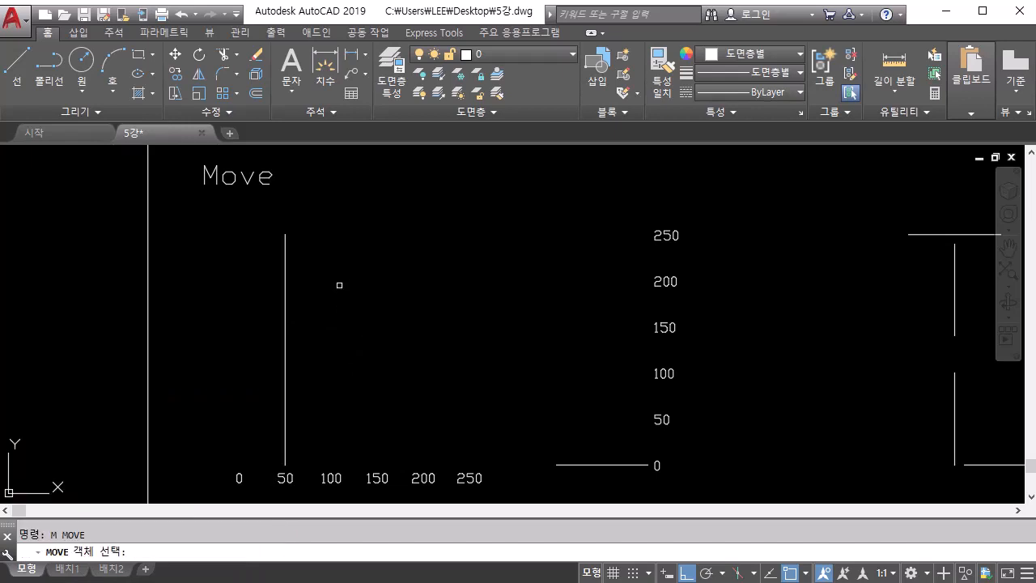
left_click(339, 285)
left_click(245, 353)
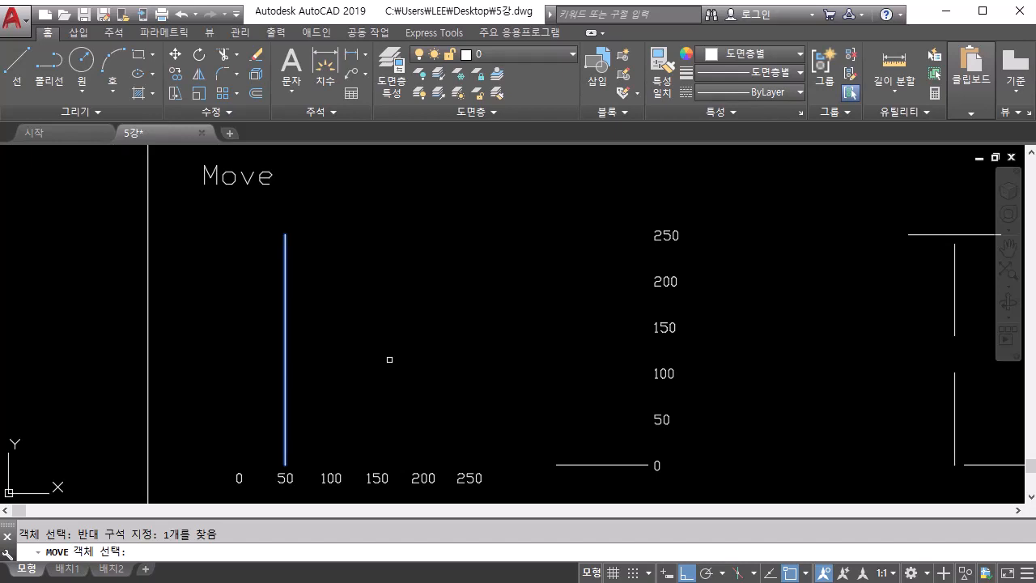
key("Return")
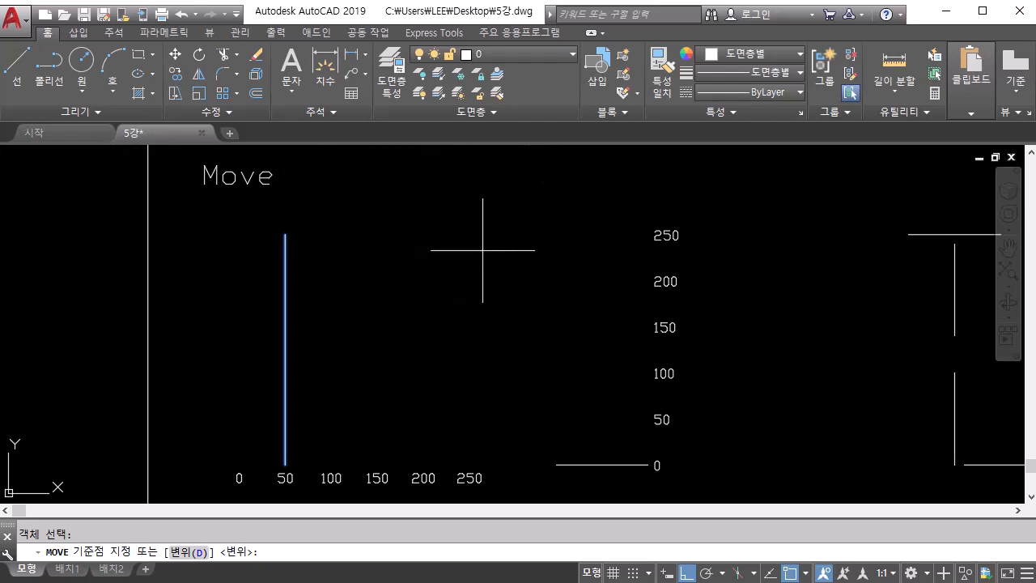
left_click(552, 186)
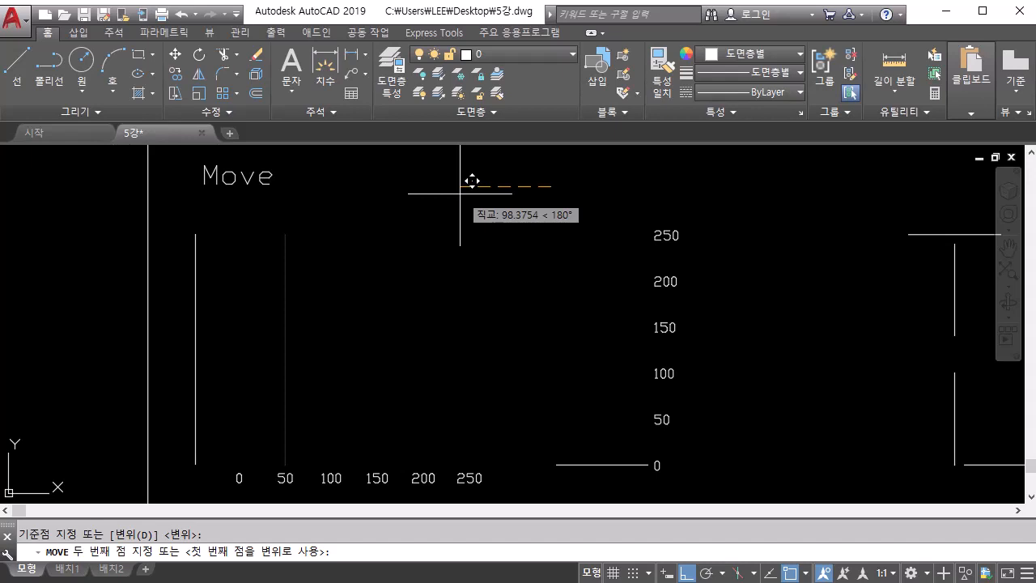
type("50")
key("Return")
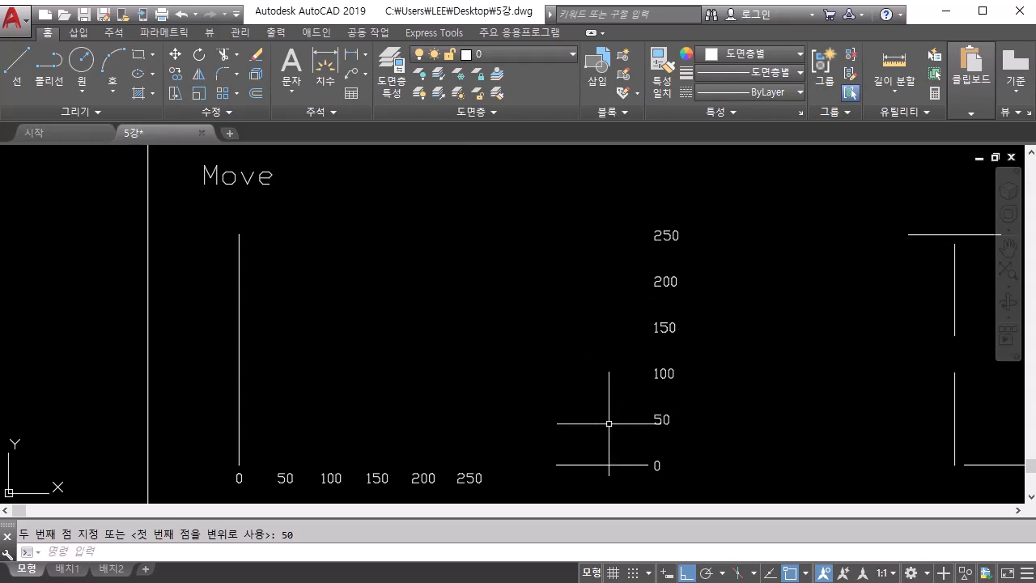
Move the horizontal line at the 0 mark 200 units upward, using its midpoint as the base point.
key("Return")
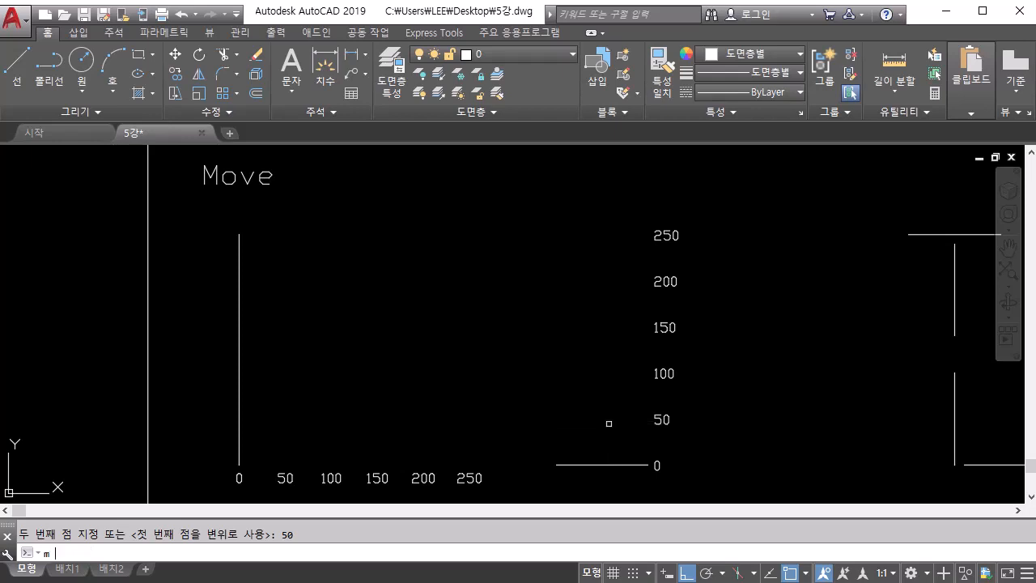
type("m")
key("Return")
left_click(609, 424)
left_click(583, 462)
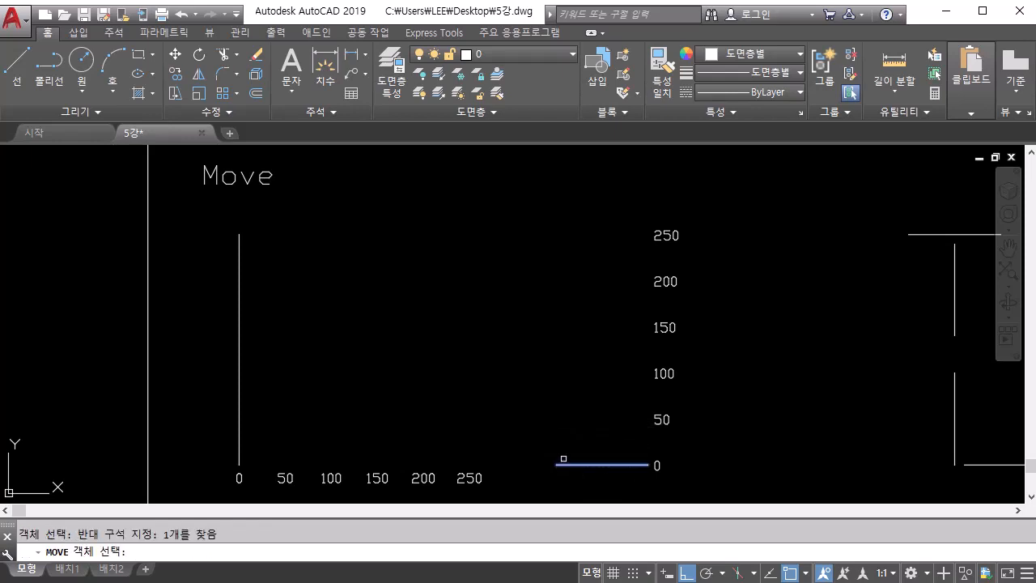
key("Return")
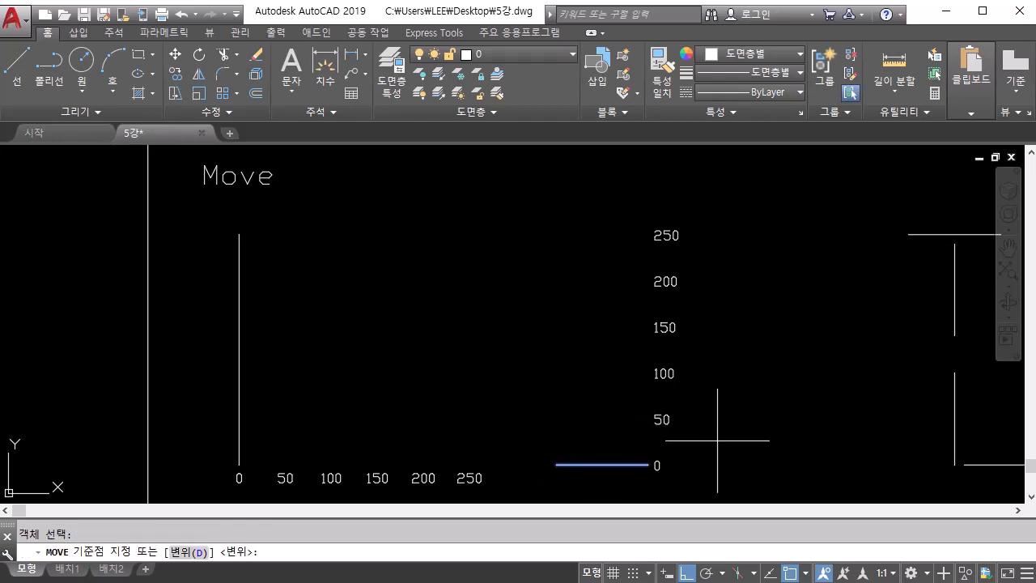
left_click(583, 463)
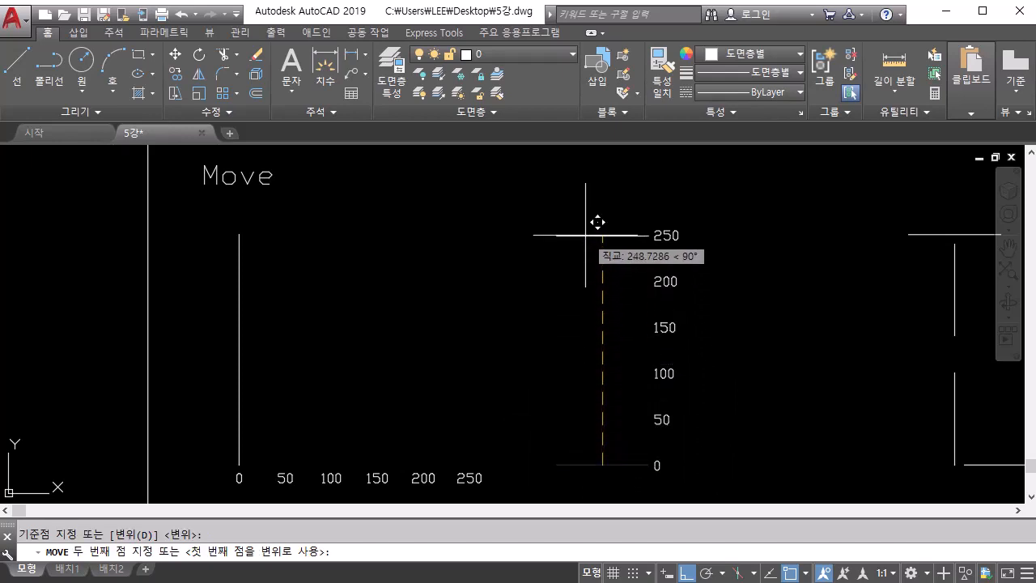
type("200")
key("Return")
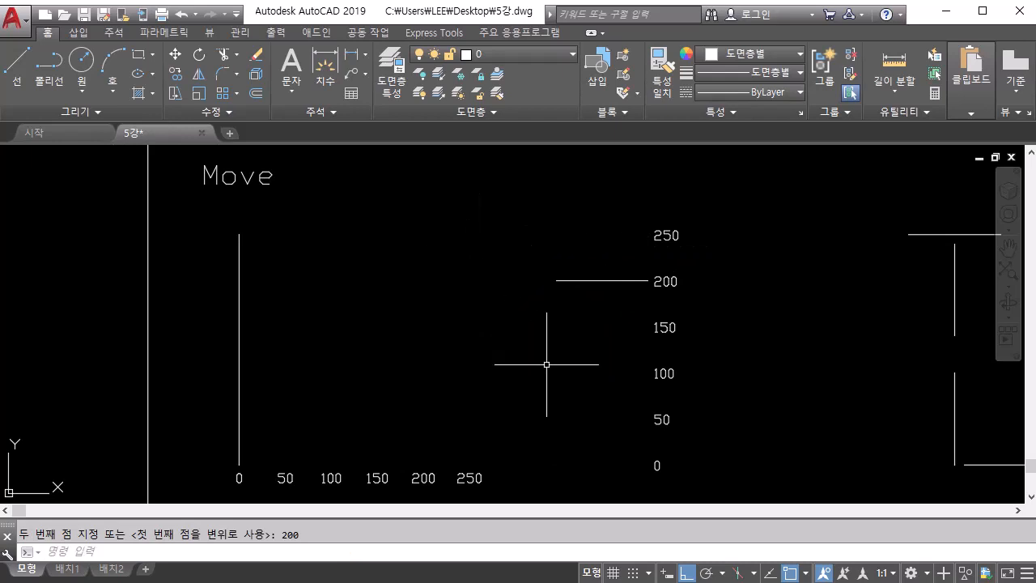
Move the horizontal line 100 units downward, using its left endpoint as the base point.
key("Return")
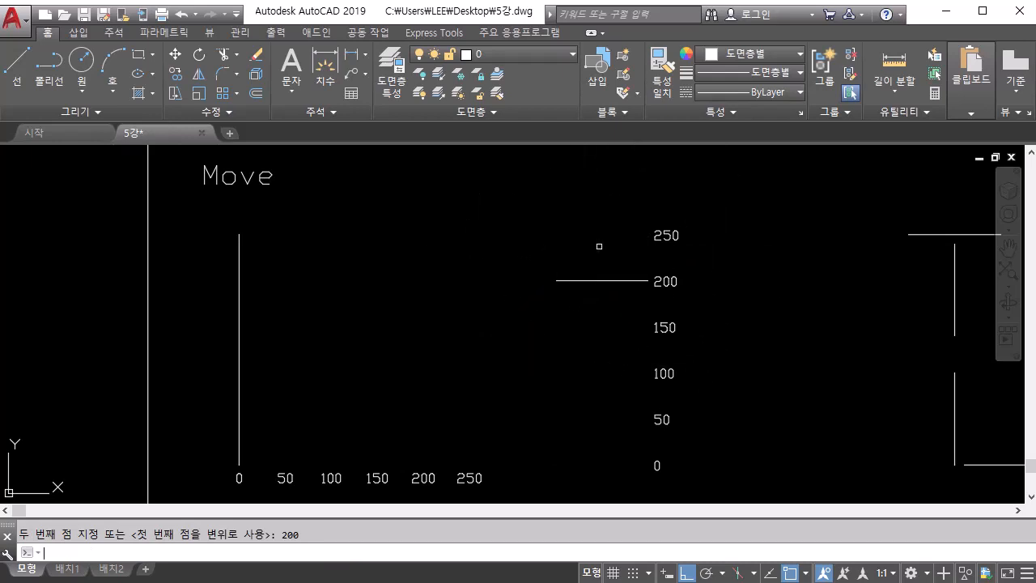
left_click(621, 237)
left_click(583, 363)
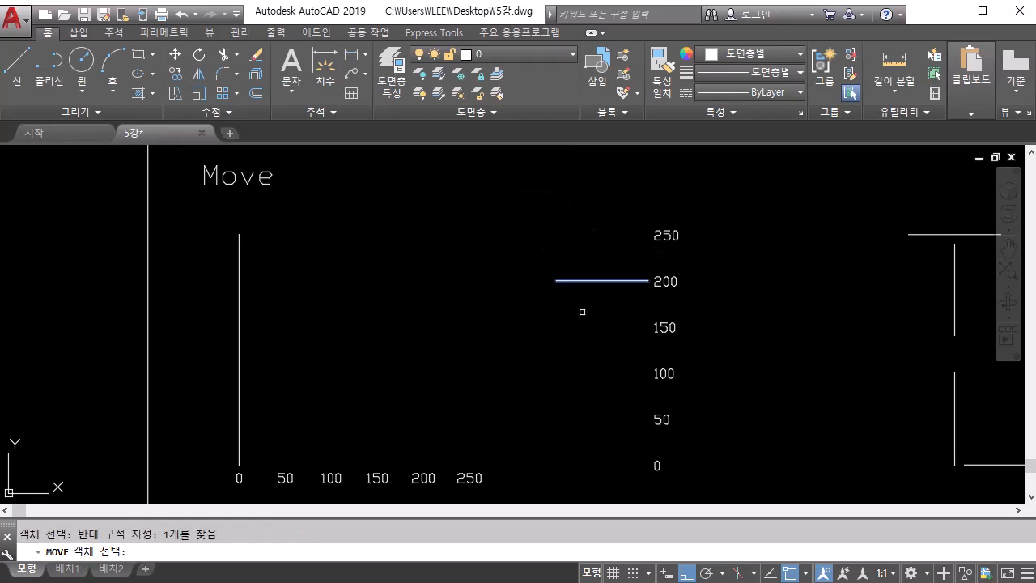
key("Return")
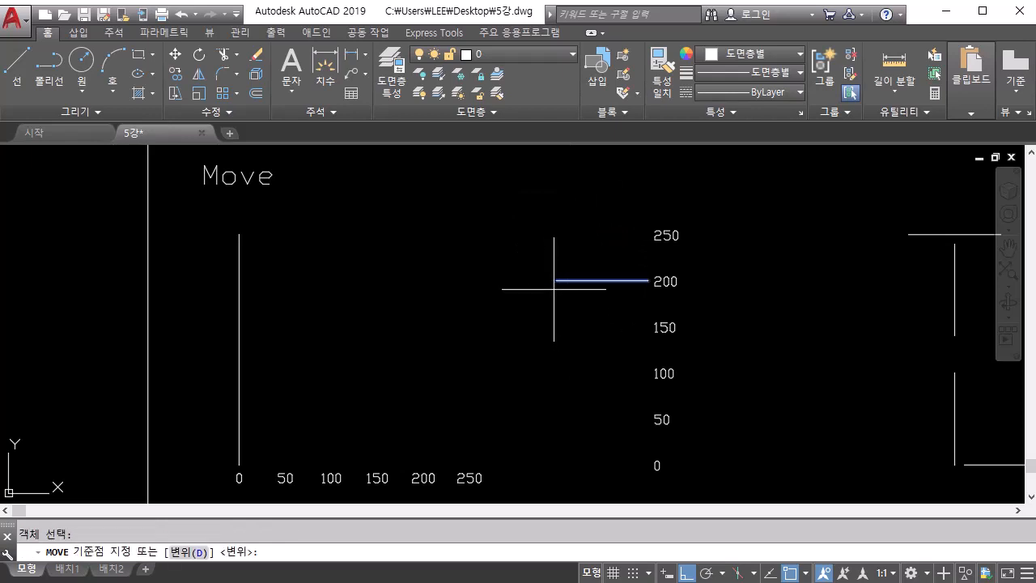
left_click(556, 280)
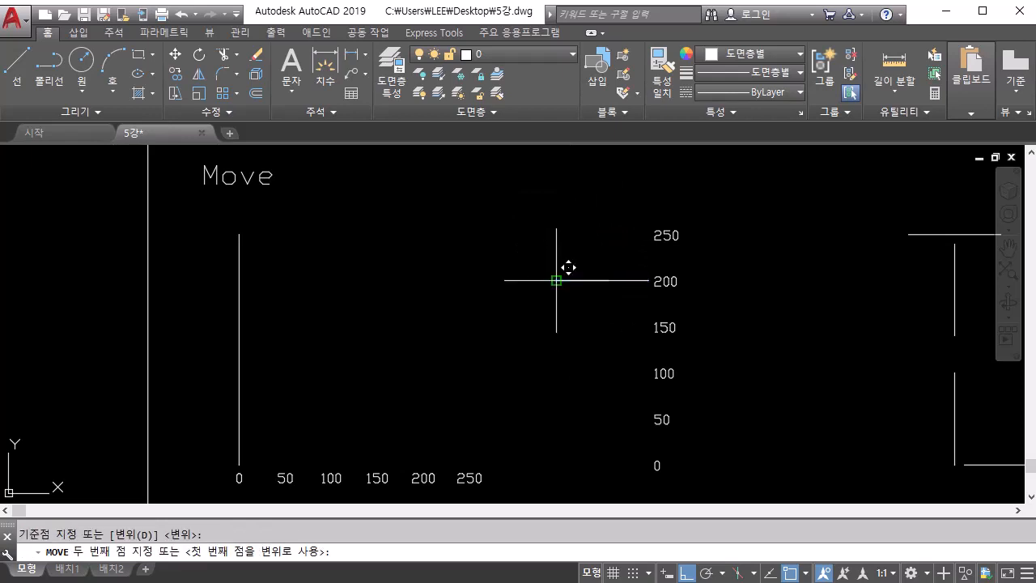
type("100")
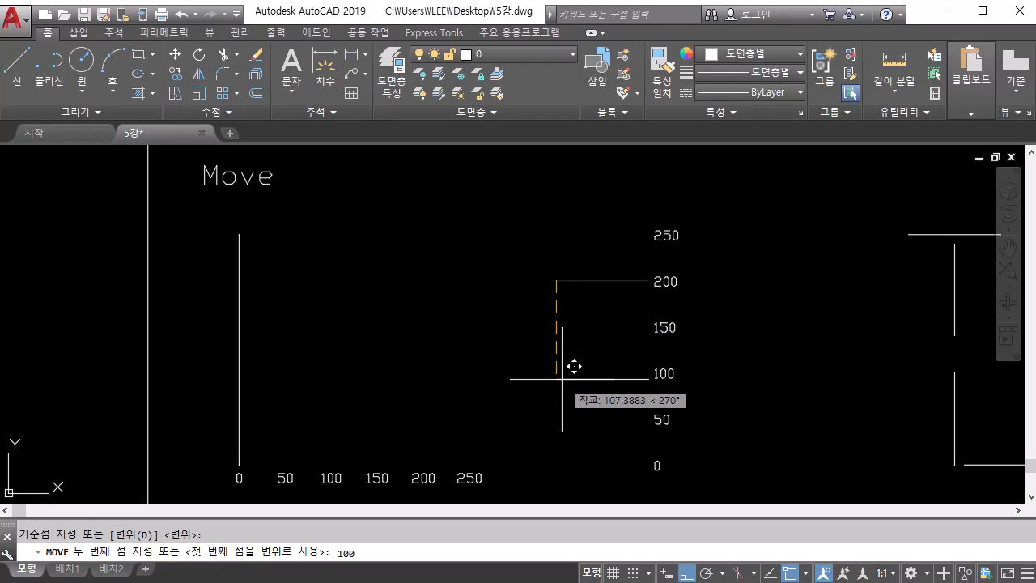
key("Return")
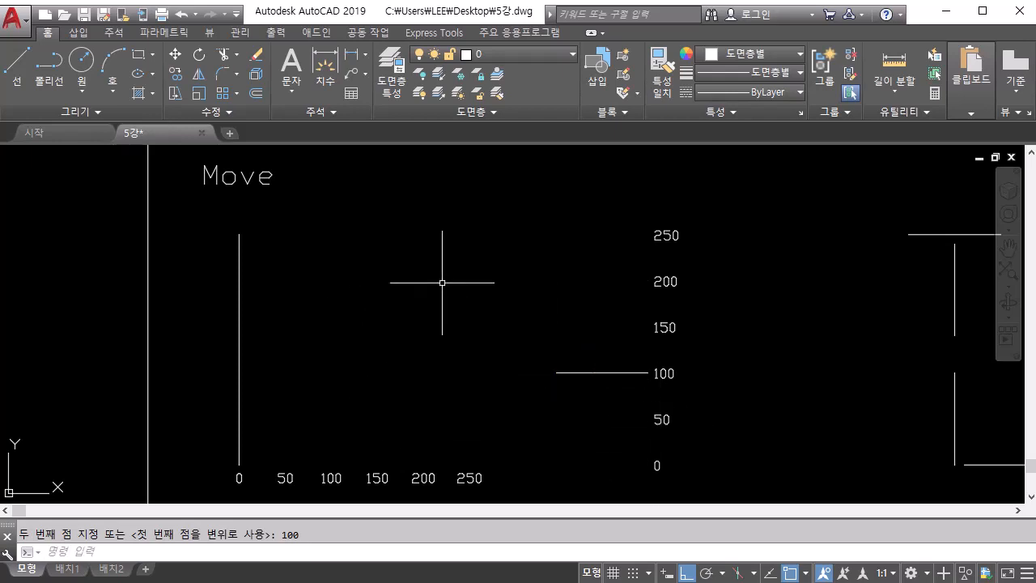
Move the upper vertical line of the T-shaped figure up by its top endpoint until it meets the horizontal line above it.
middle_click_drag(819, 354, 465, 339)
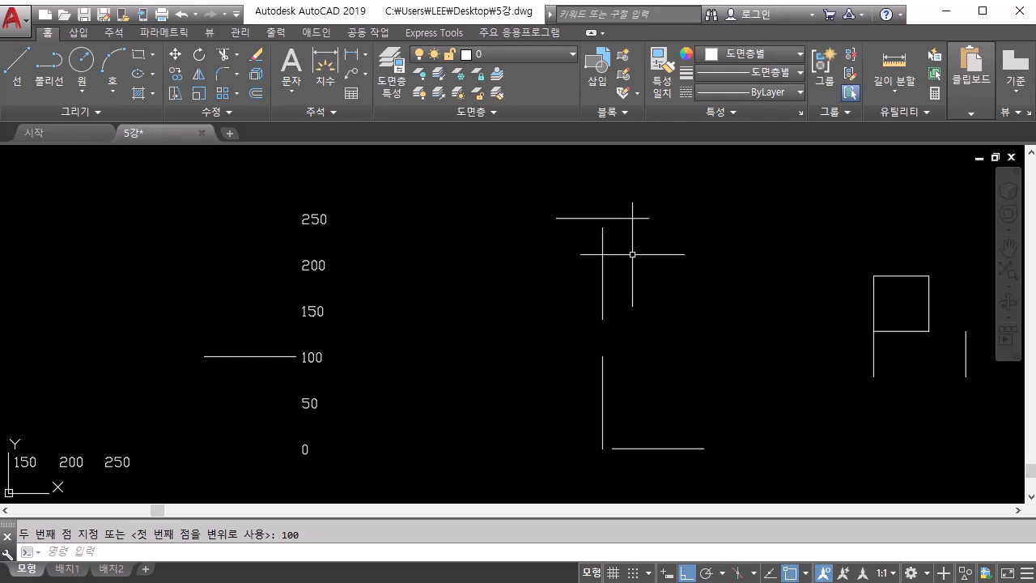
type("m")
key("Return")
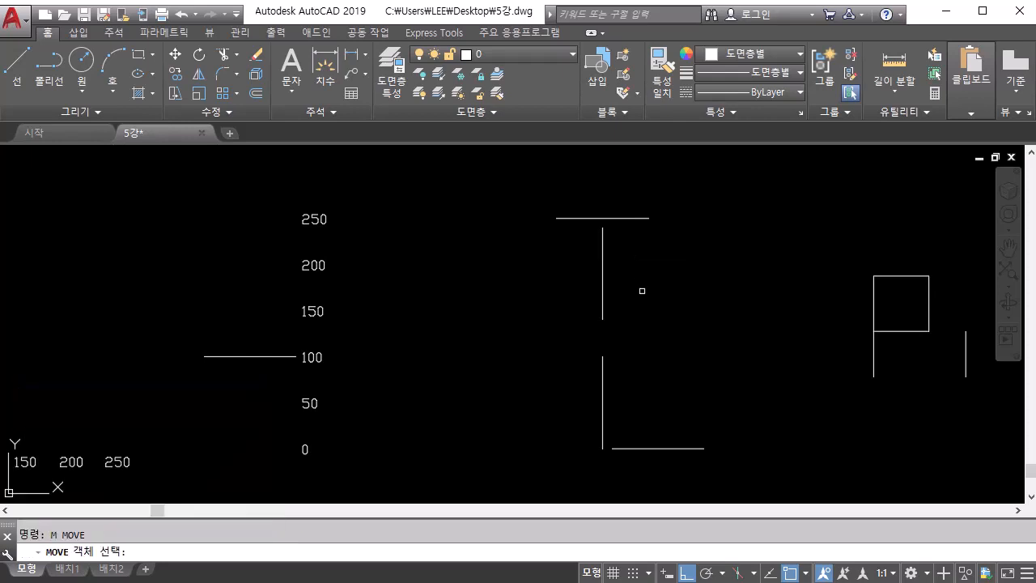
left_click(642, 273)
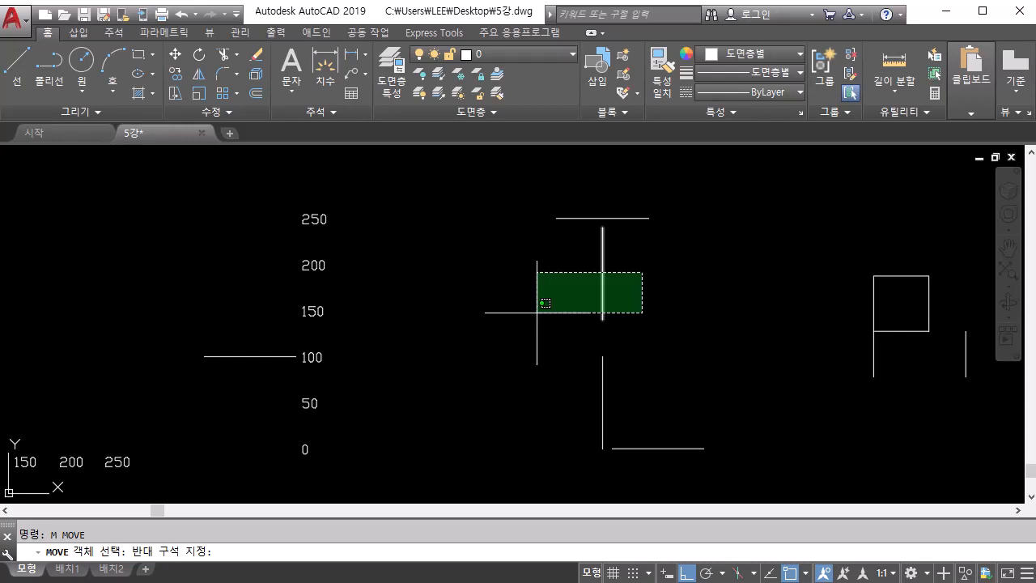
left_click(537, 312)
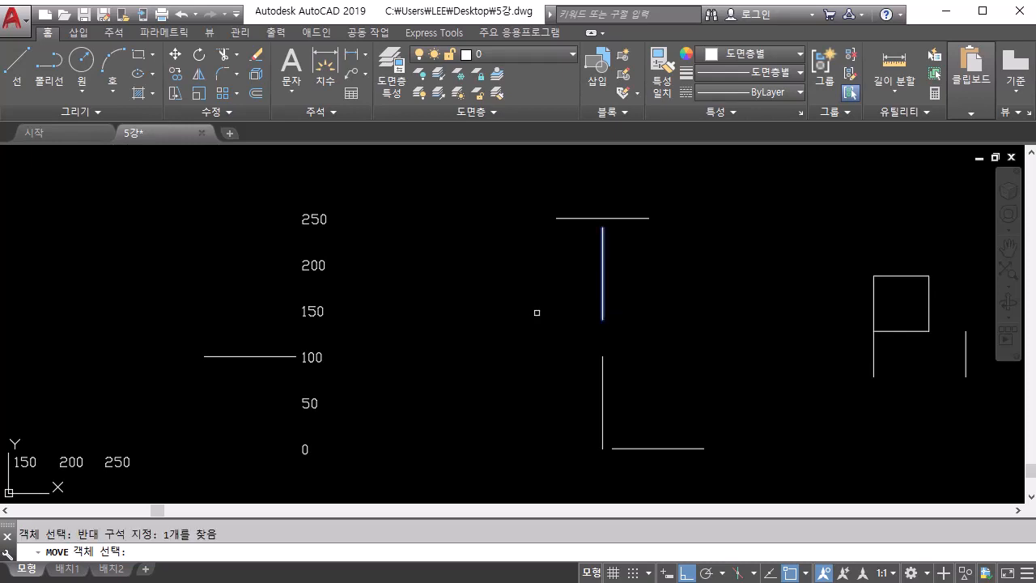
key("Return")
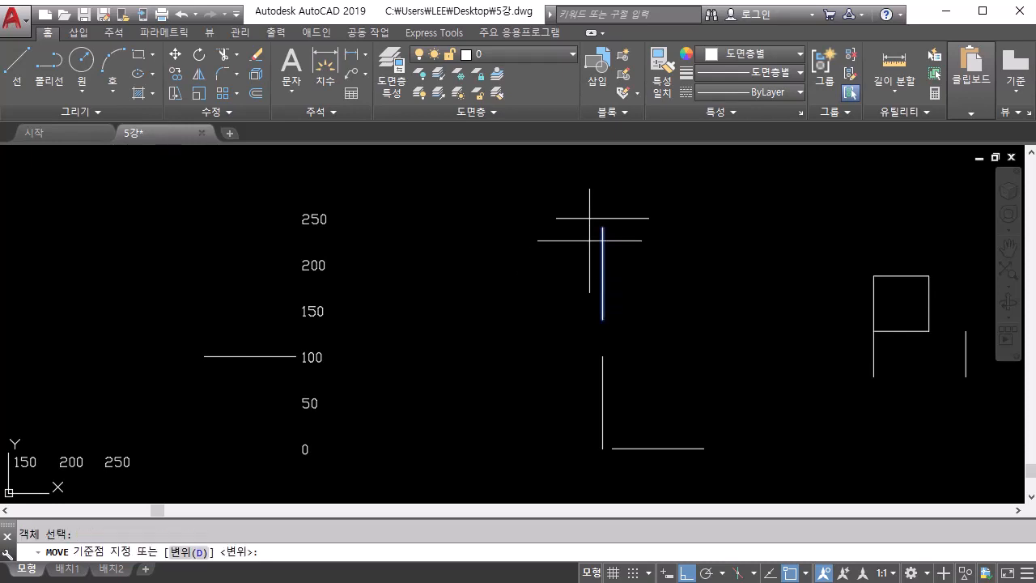
scroll(590, 241, "up", 4)
middle_click_drag(589, 238, 599, 253)
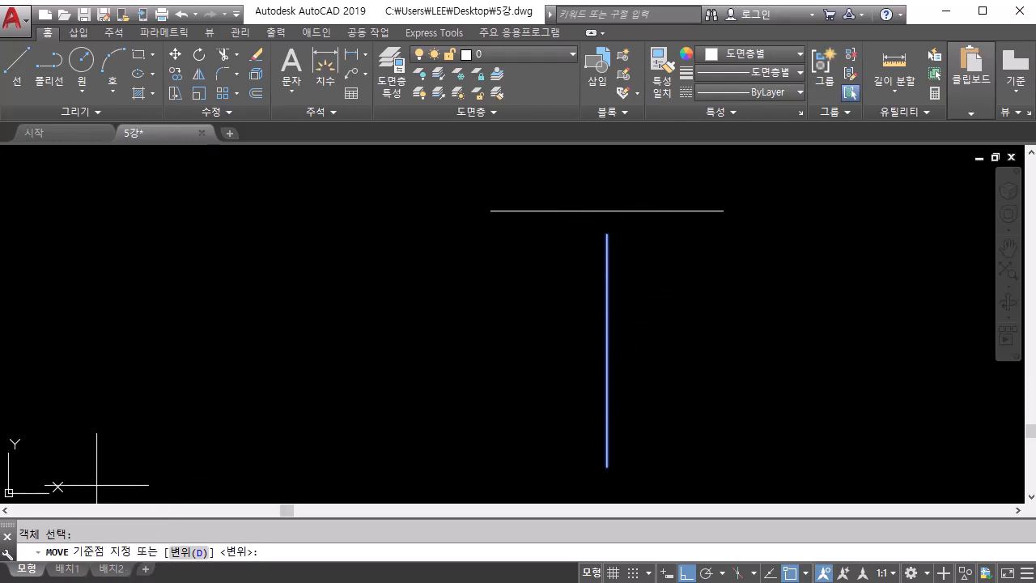
left_click(607, 234)
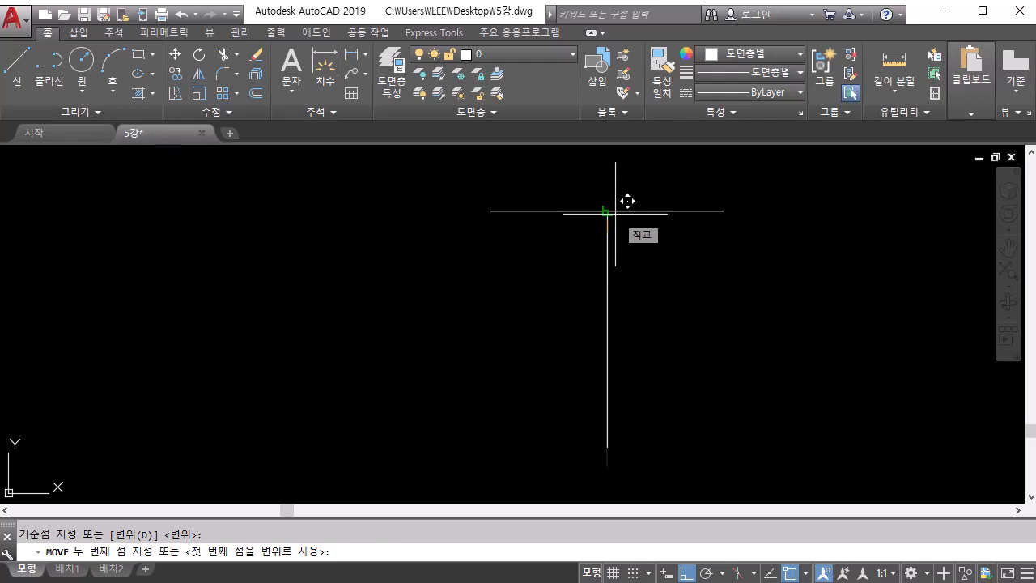
left_click(615, 212)
scroll(615, 283, "down", 2)
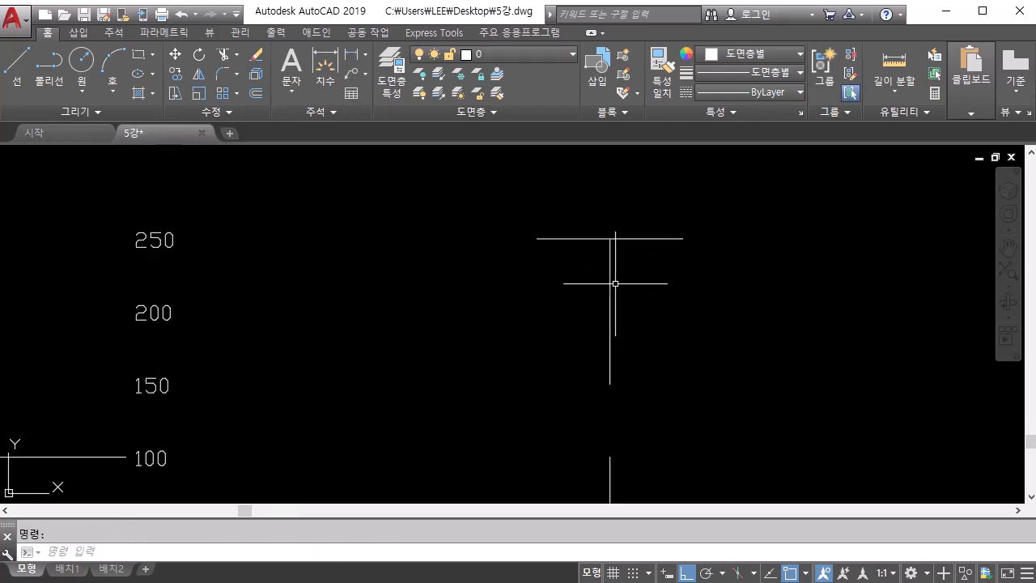
Move the lower horizontal line by its left endpoint onto the lower endpoint of the adjacent vertical line, forming an L-shaped corner.
middle_click_drag(636, 420, 575, 270)
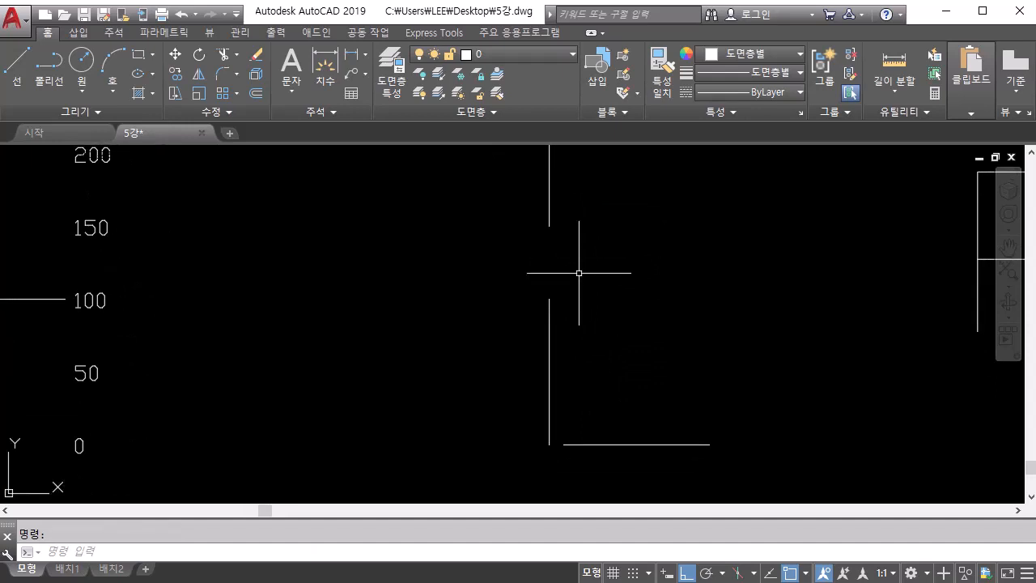
type("move")
key("Return")
left_click(661, 376)
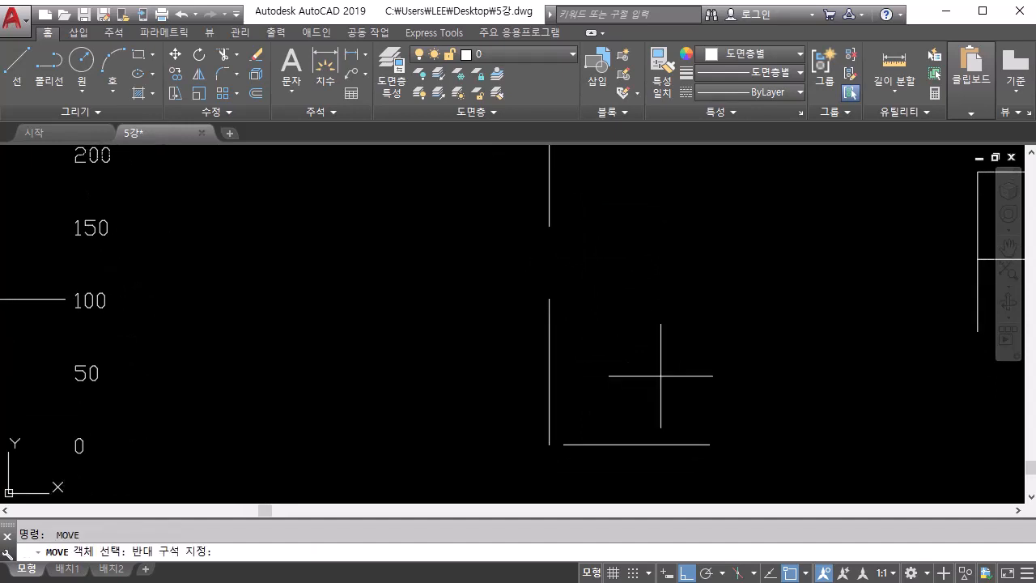
left_click(626, 454)
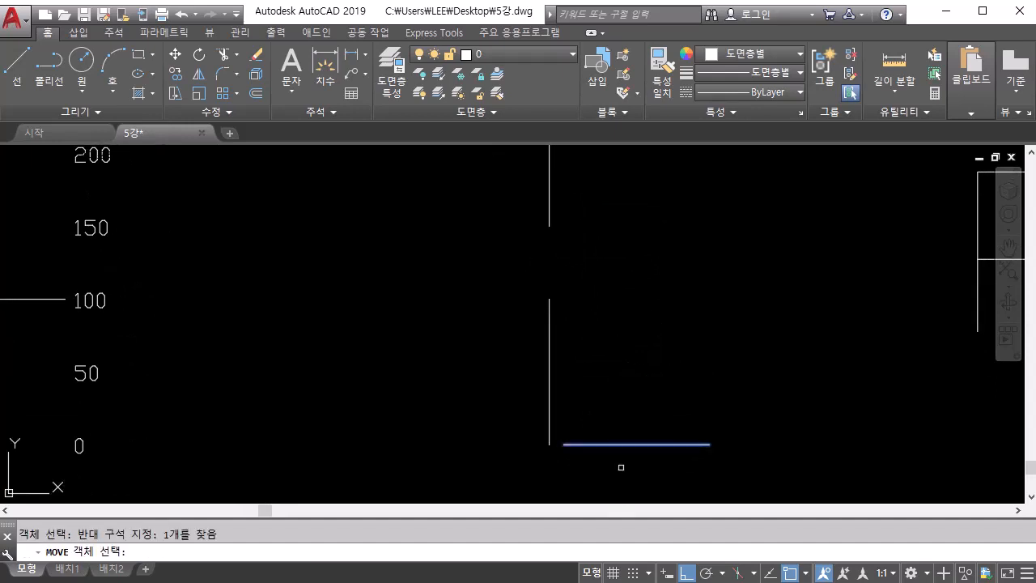
scroll(562, 471, "up", 2)
scroll(559, 453, "up", 2)
key("Return")
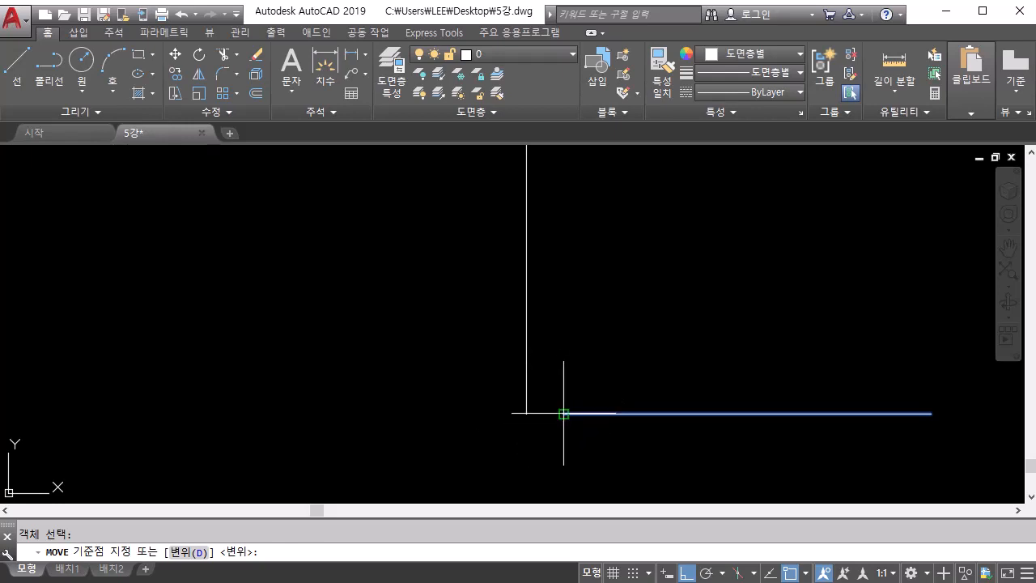
left_click(563, 413)
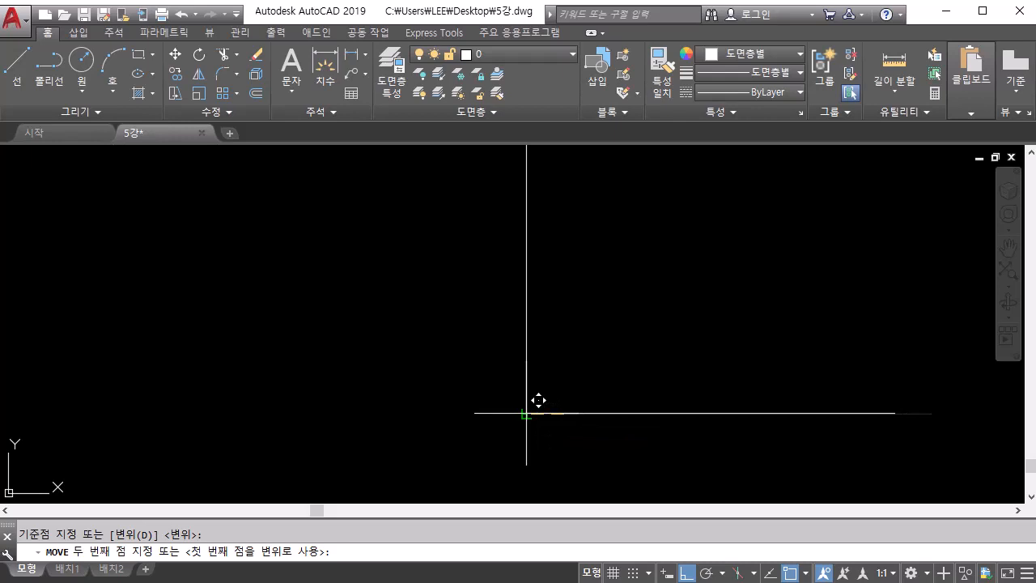
left_click(528, 414)
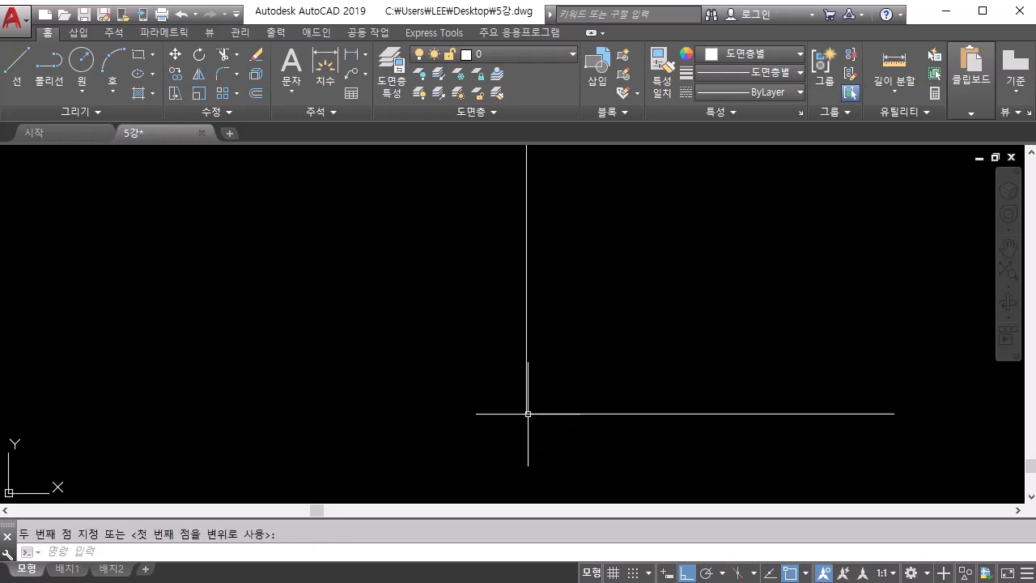
Move the square by its lower-left corner onto the top endpoint of the third vertical line in the row of short lines.
scroll(528, 413, "down", 2)
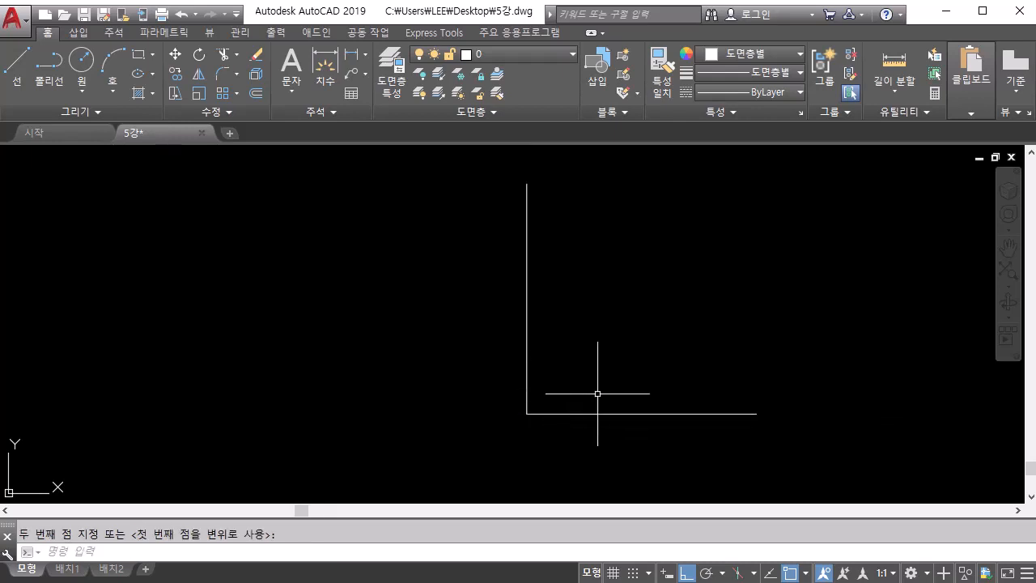
middle_click_drag(597, 394, 472, 389)
scroll(479, 382, "down", 4)
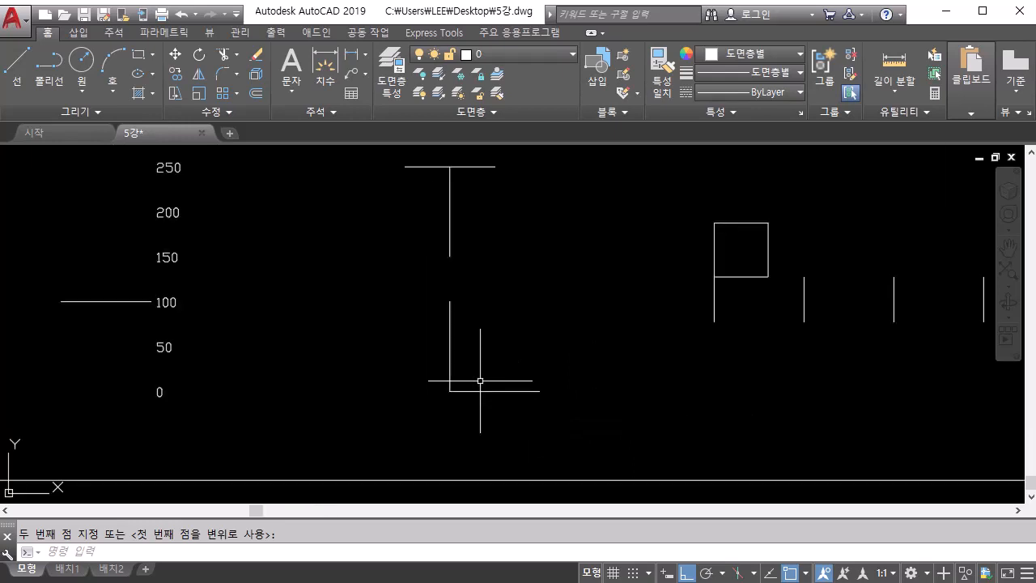
middle_click_drag(667, 342, 316, 380)
middle_click_drag(413, 393, 335, 394)
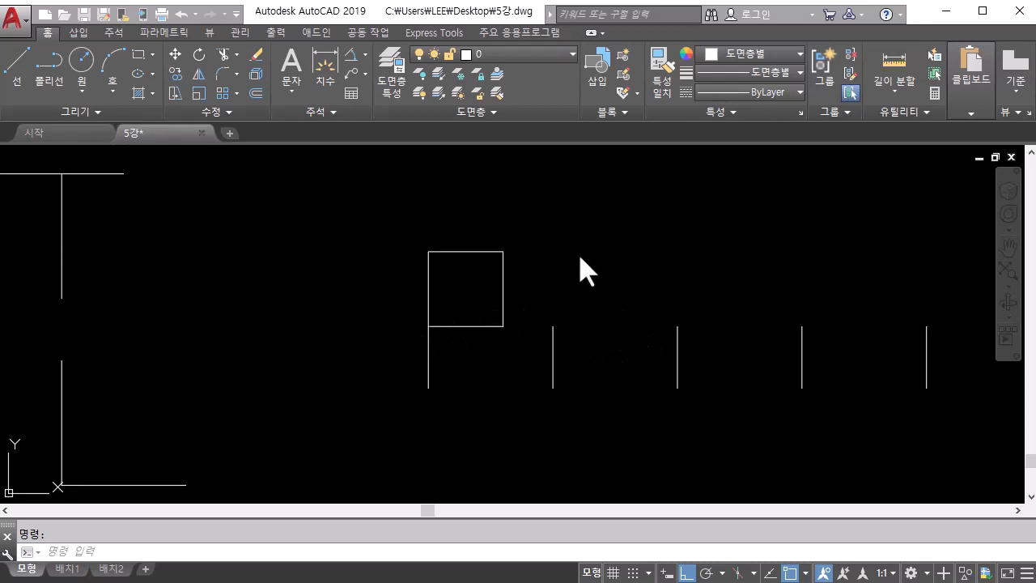
left_click(254, 287)
type("m")
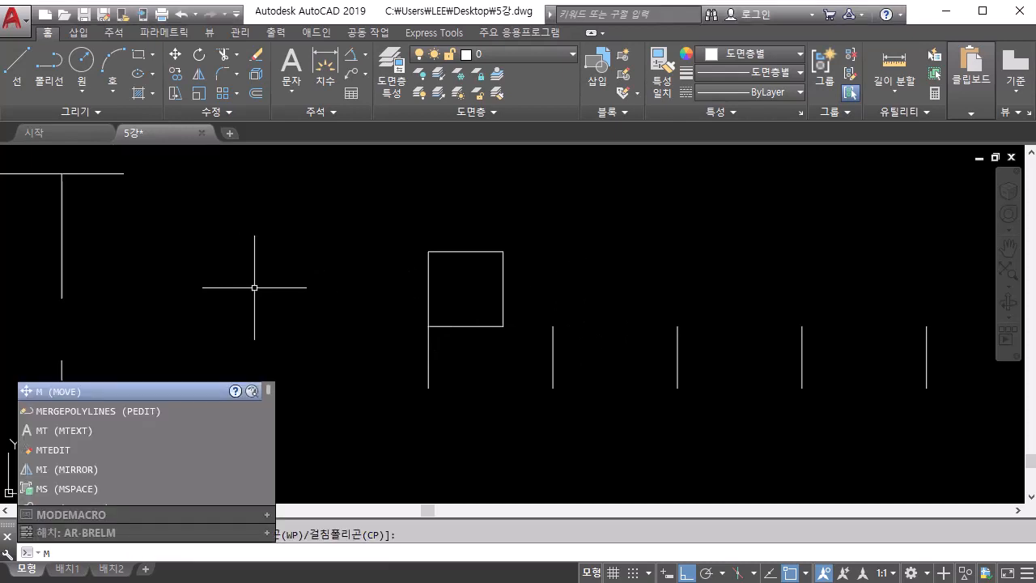
key("Return")
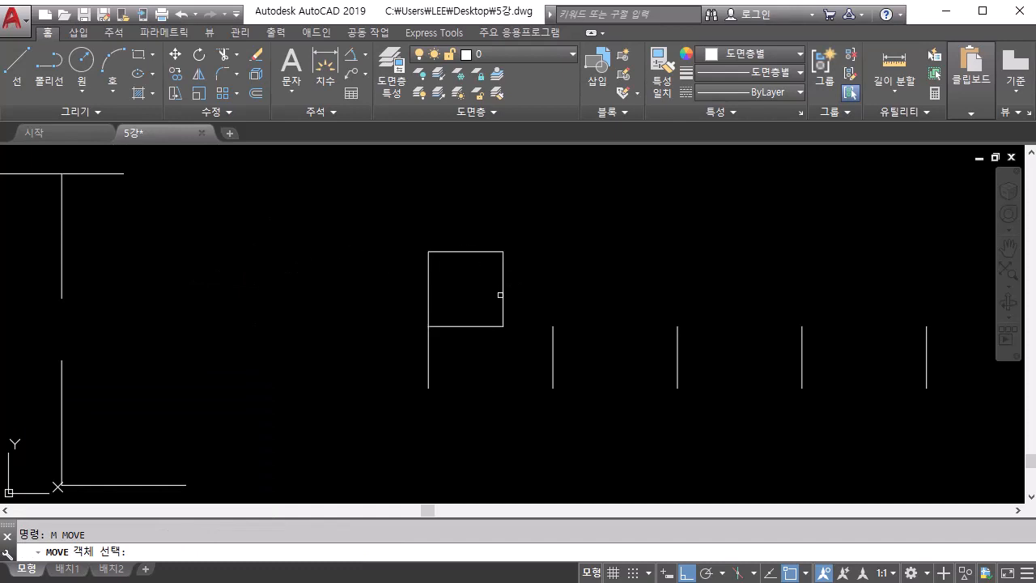
double_click(363, 198)
left_click(362, 198)
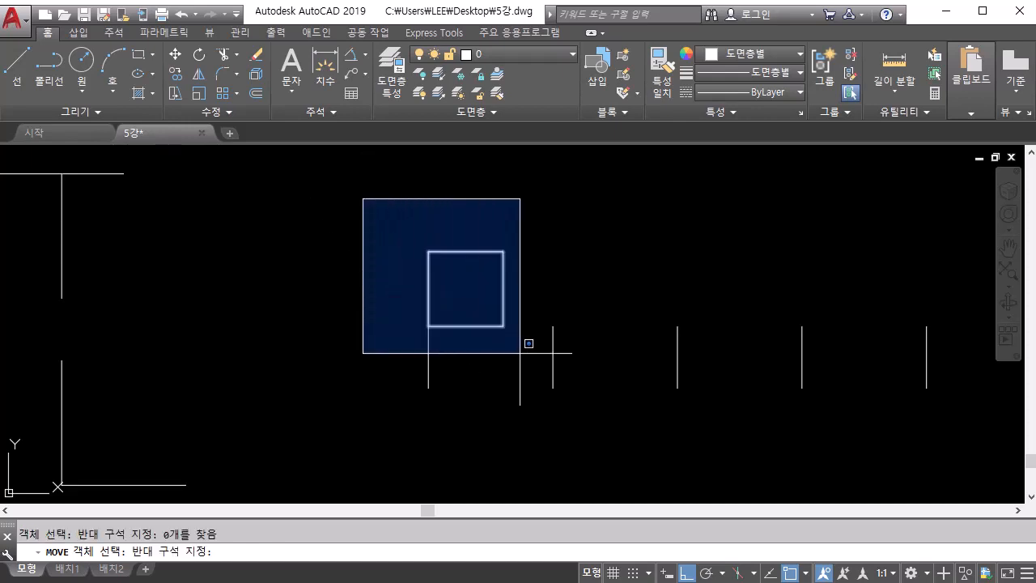
left_click(529, 343)
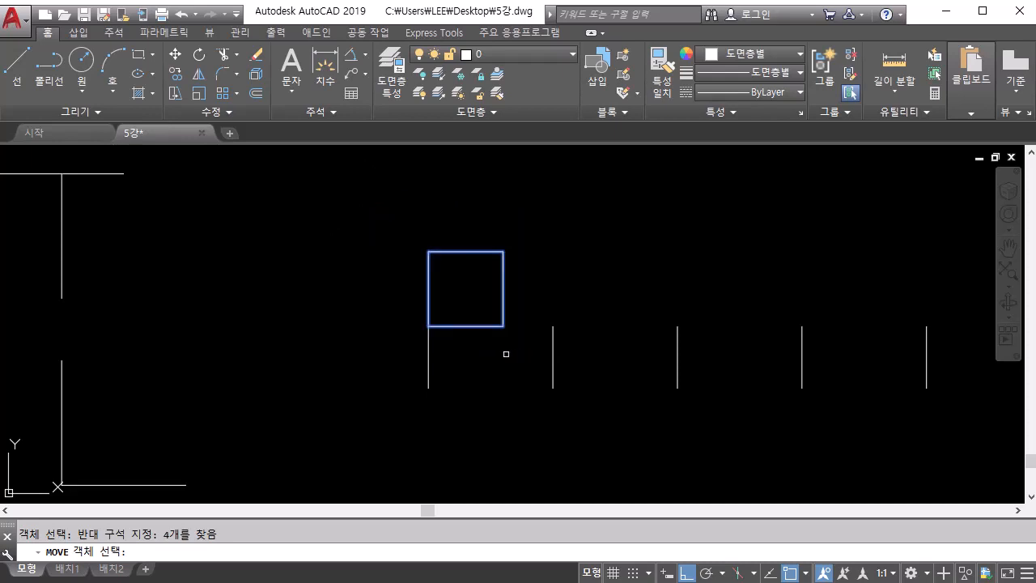
key("Return")
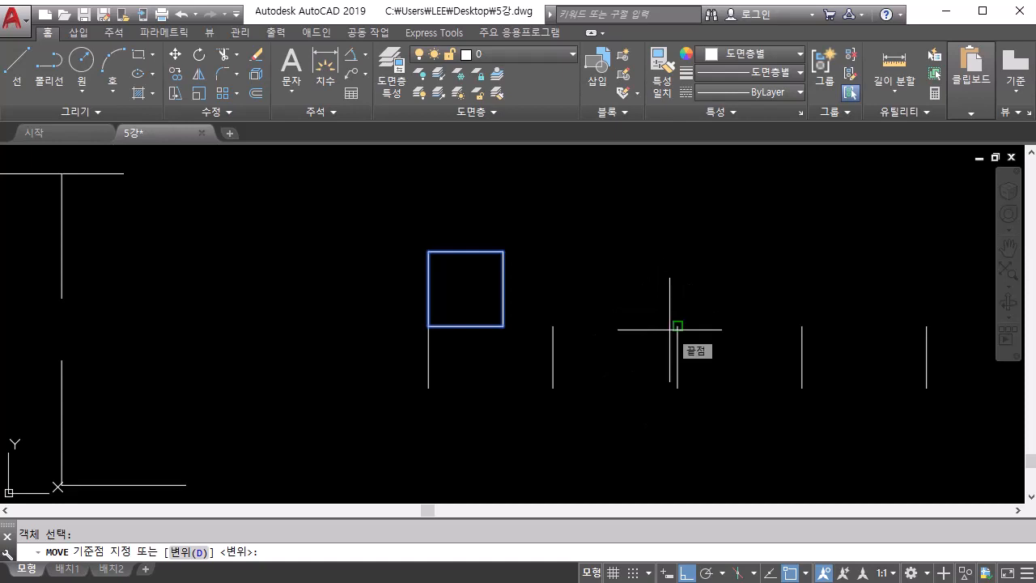
left_click(421, 326)
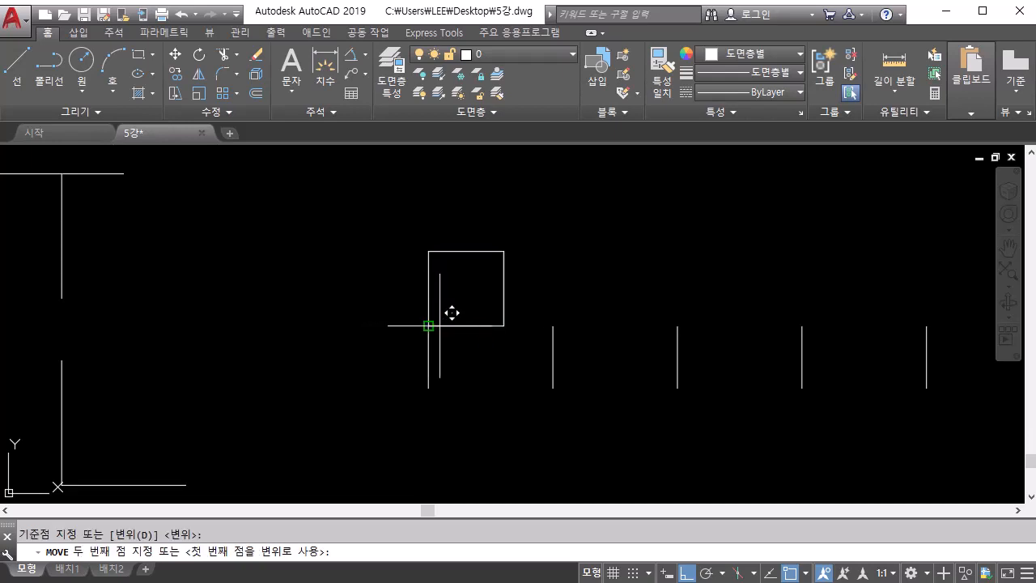
left_click(678, 326)
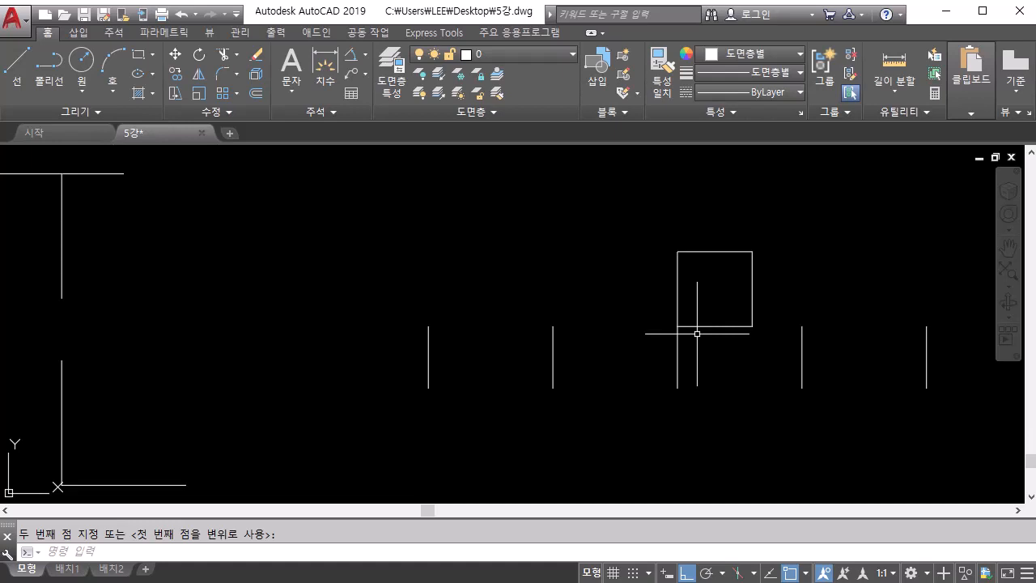
In the Copy exercise, copy the vertical line at the 0 mark 50 and 100 units to the right, using its top endpoint as base point.
scroll(697, 334, "down", 3)
middle_click_drag(436, 295, 543, 503)
middle_click_drag(481, 438, 459, 482)
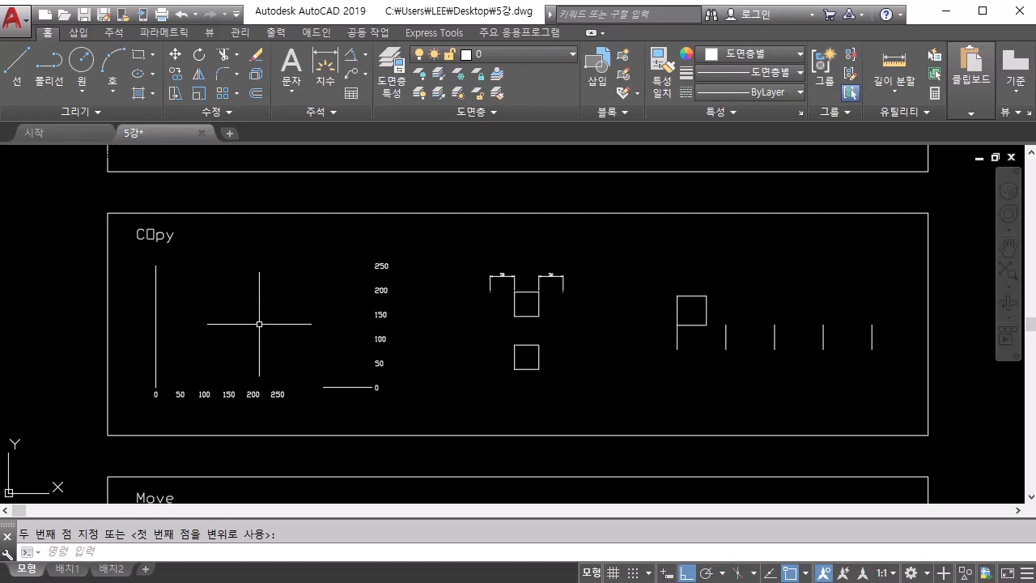
scroll(227, 300, "up", 4)
scroll(231, 319, "down", 2)
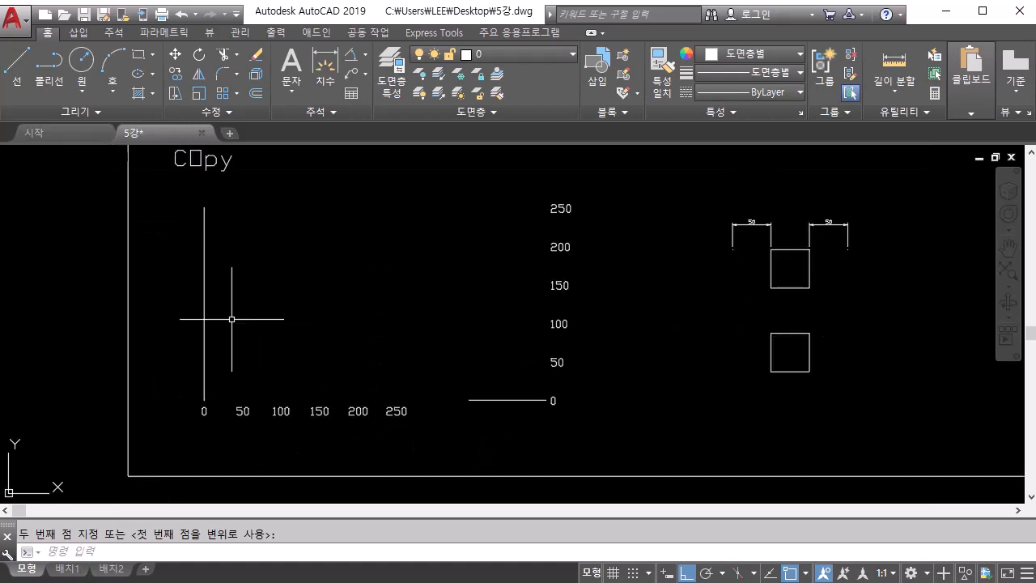
scroll(303, 389, "up", 3)
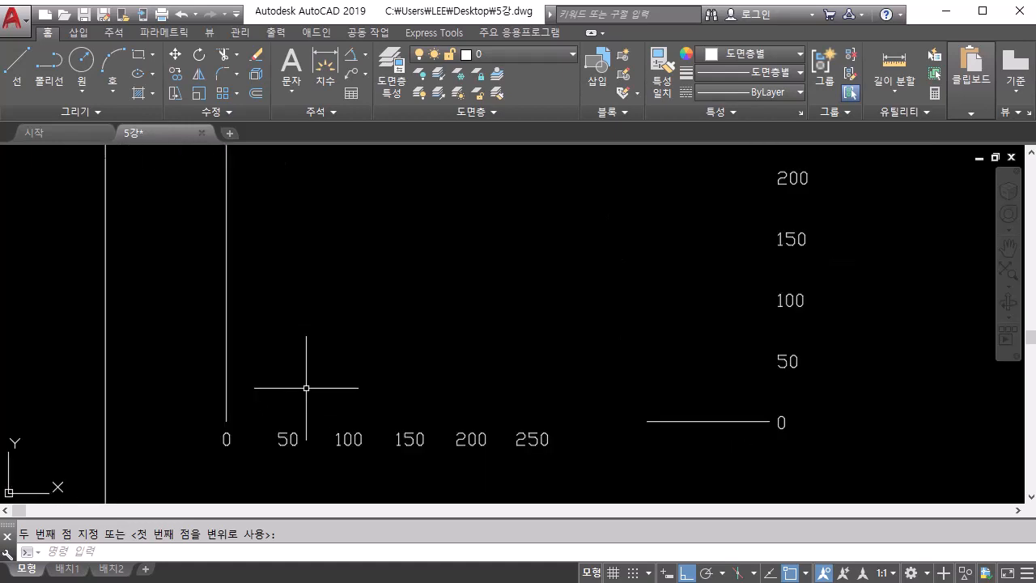
middle_click_drag(306, 388, 307, 421)
scroll(308, 421, "down", 2)
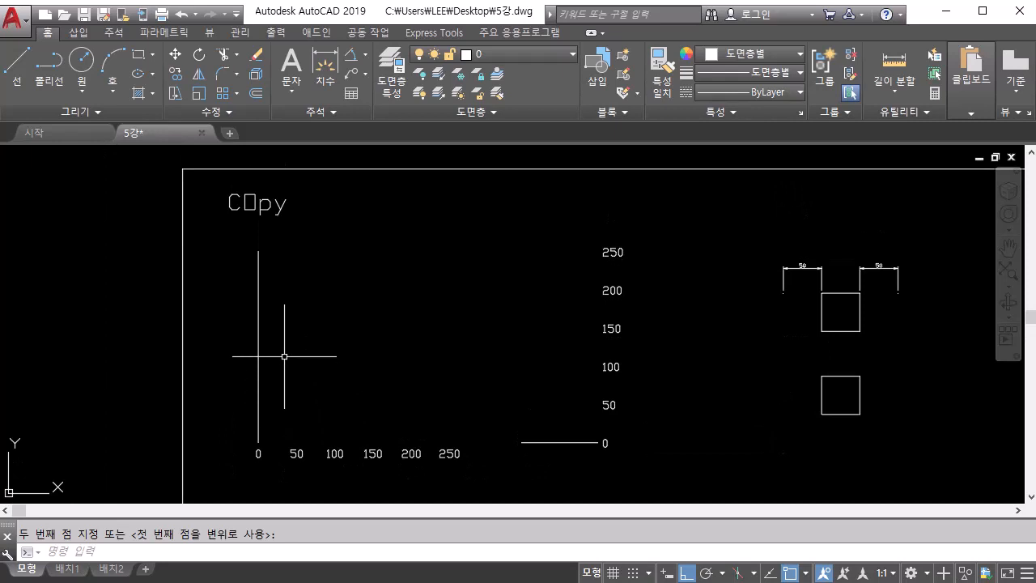
left_click(174, 73)
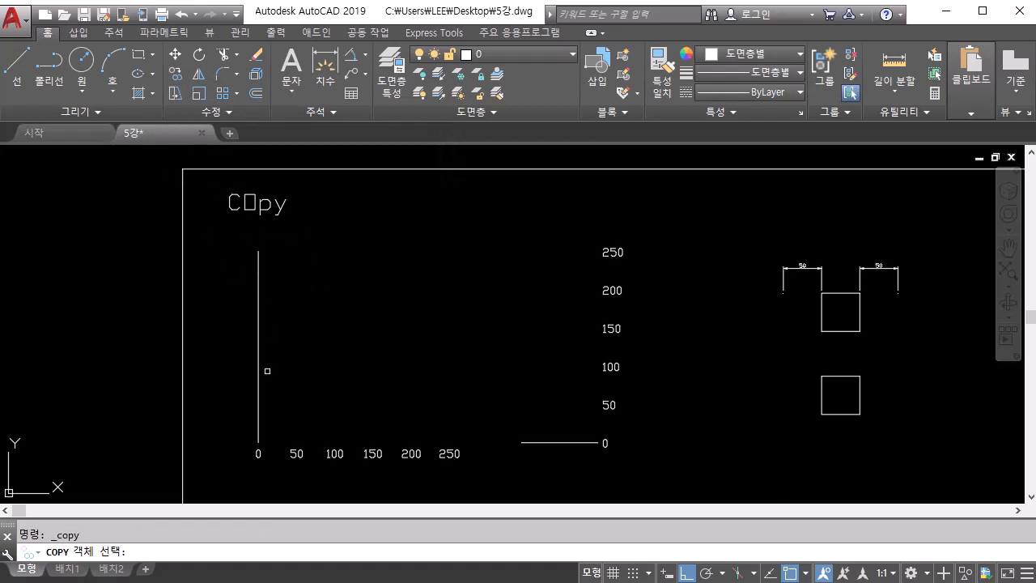
left_click(299, 317)
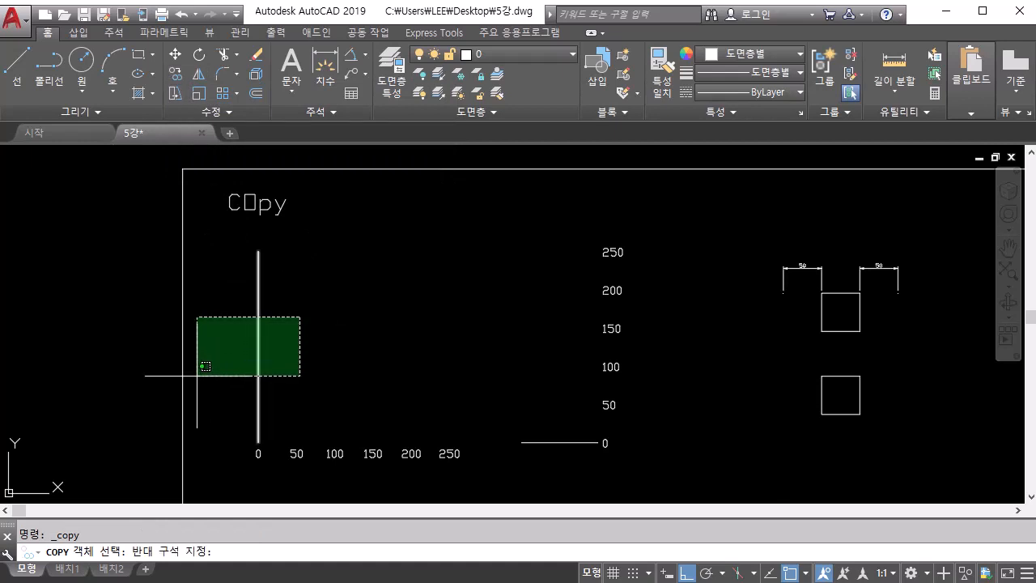
left_click(202, 379)
key("Return")
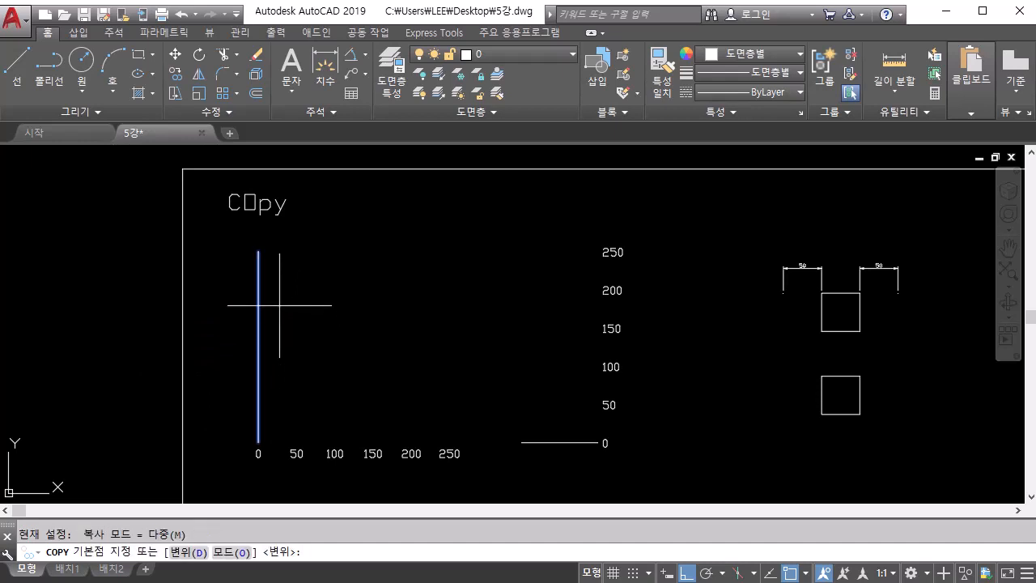
left_click(264, 253)
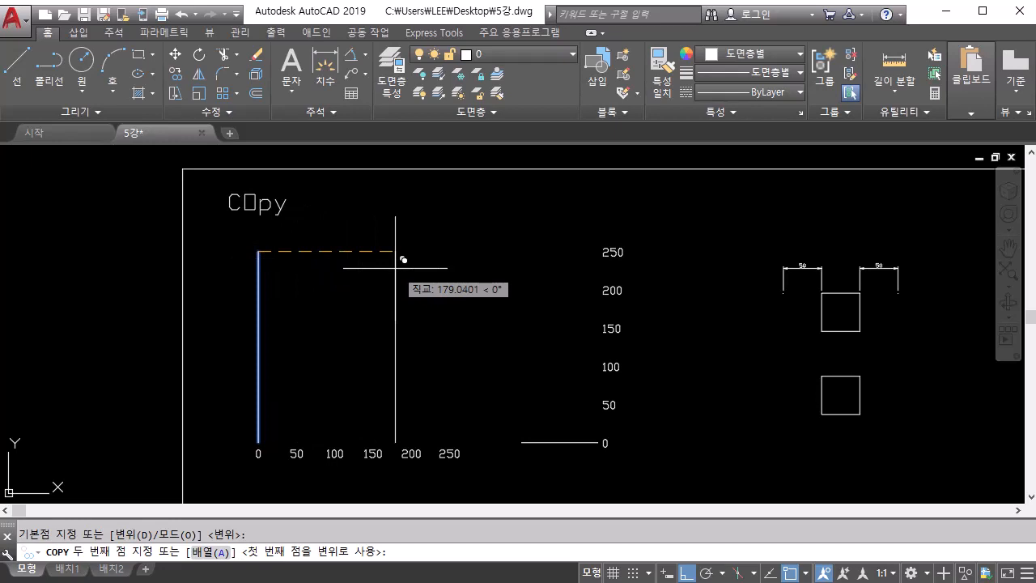
type("50")
key("Return")
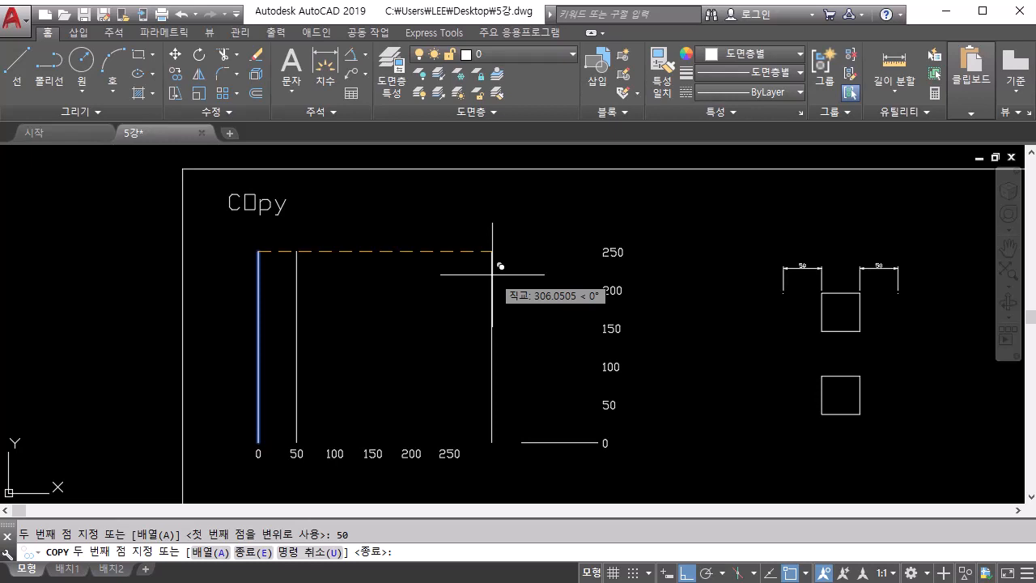
type("100")
key("Return")
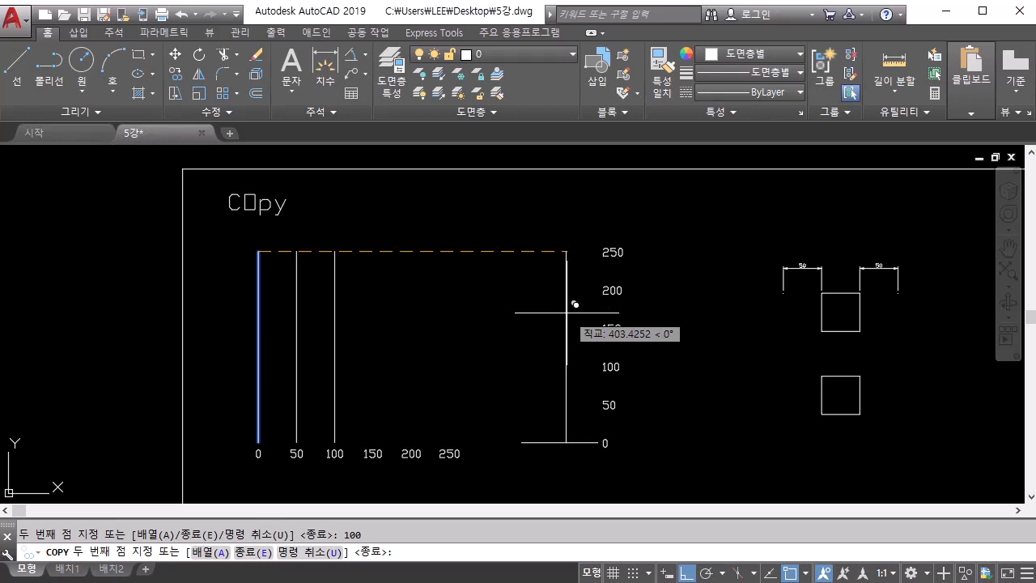
key("Return")
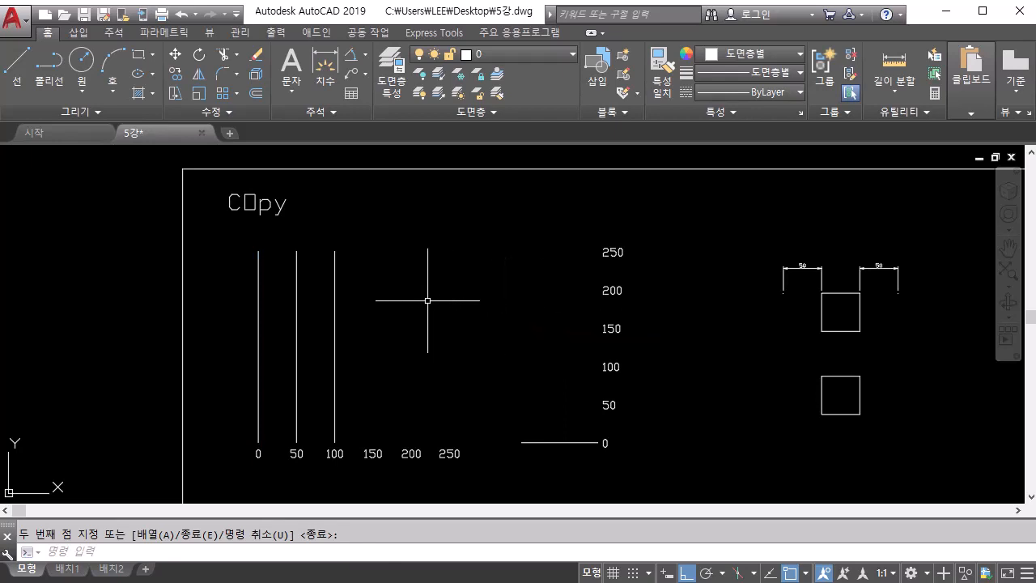
Copy the vertical line at the 100 mark 150, 100 and 50 units to the right, using a free base point beside it.
key("Return")
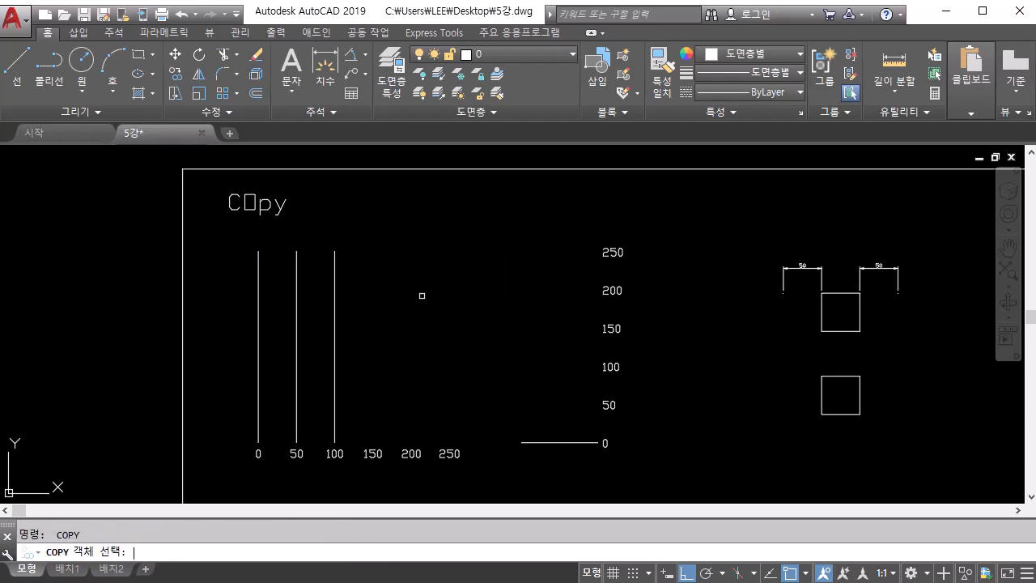
left_click(378, 257)
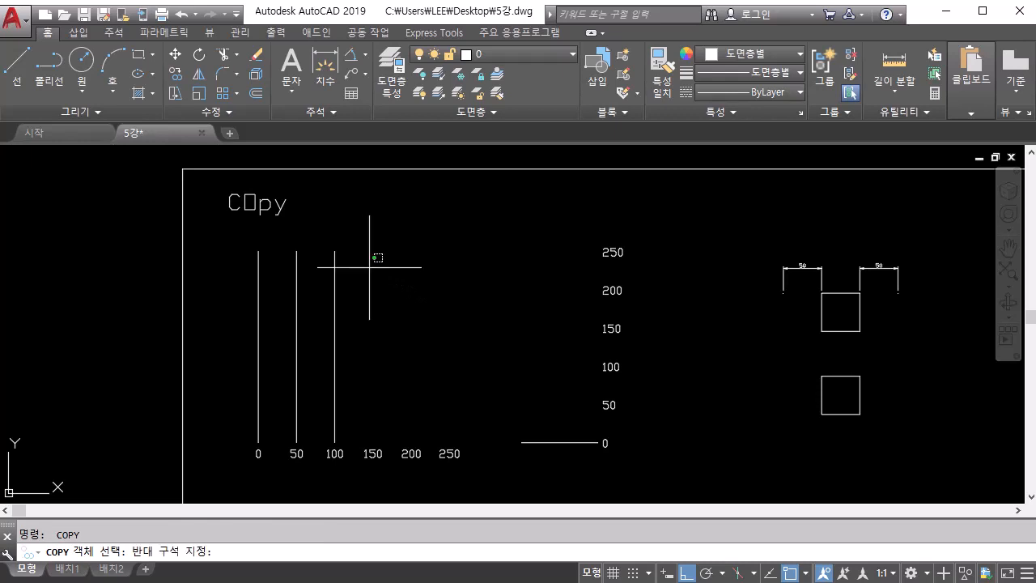
left_click(331, 298)
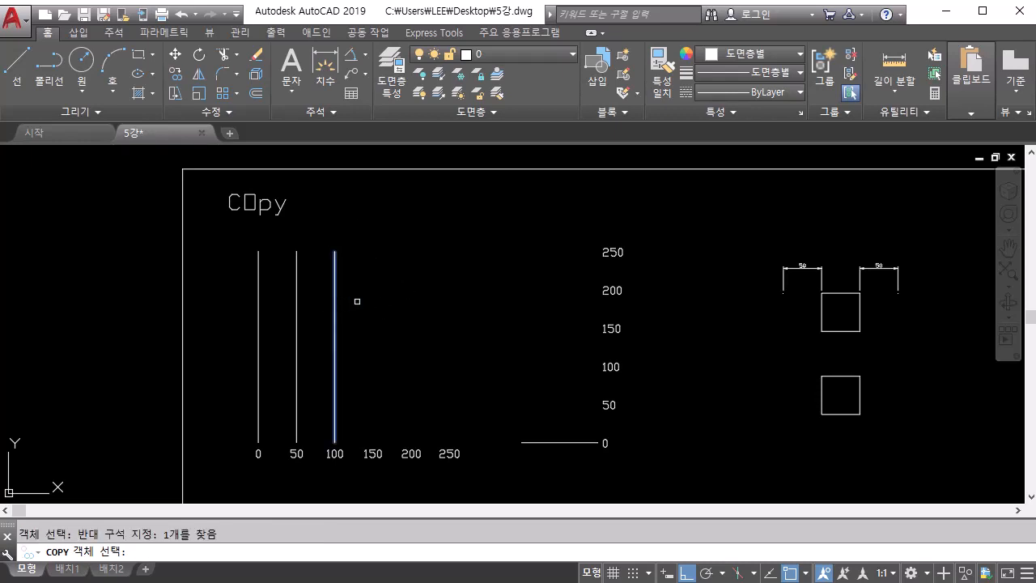
key("Return")
left_click(357, 301)
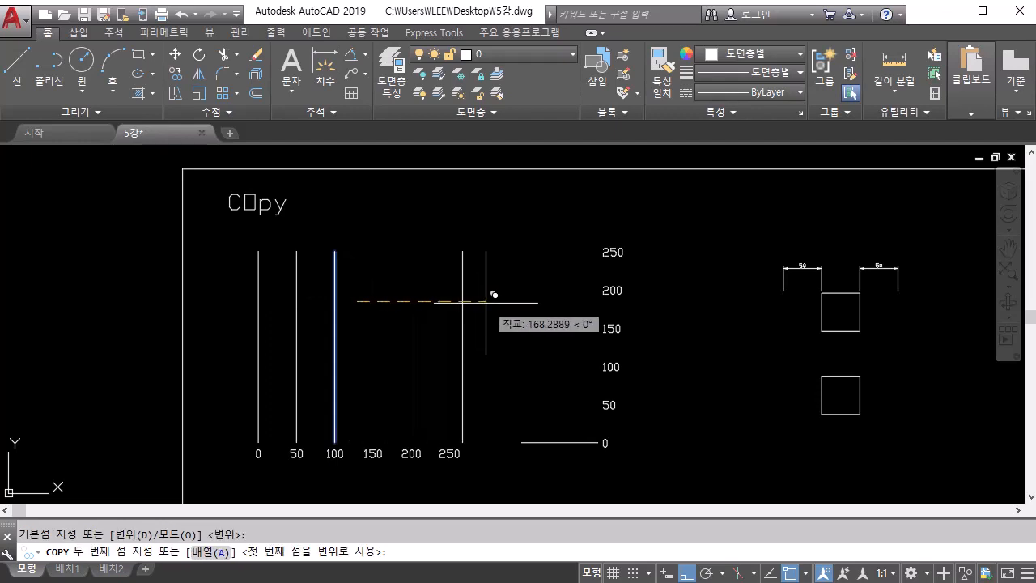
type("150")
key("Return")
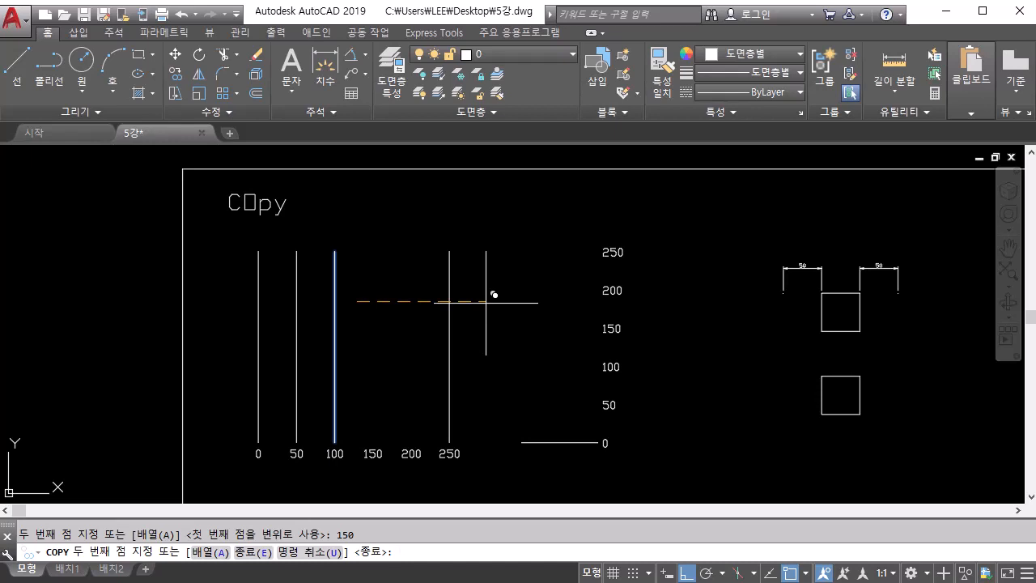
type("100")
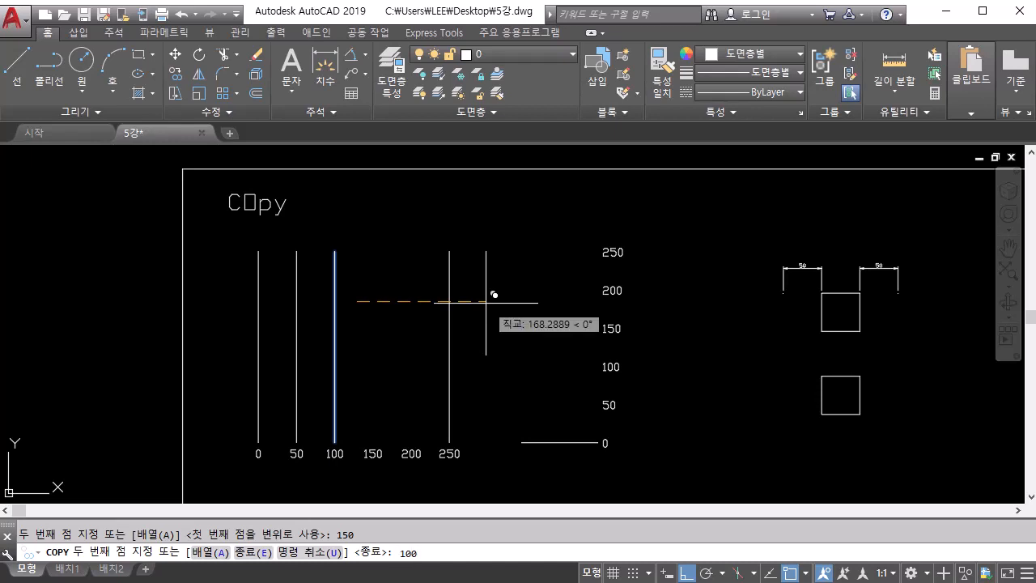
key("Return")
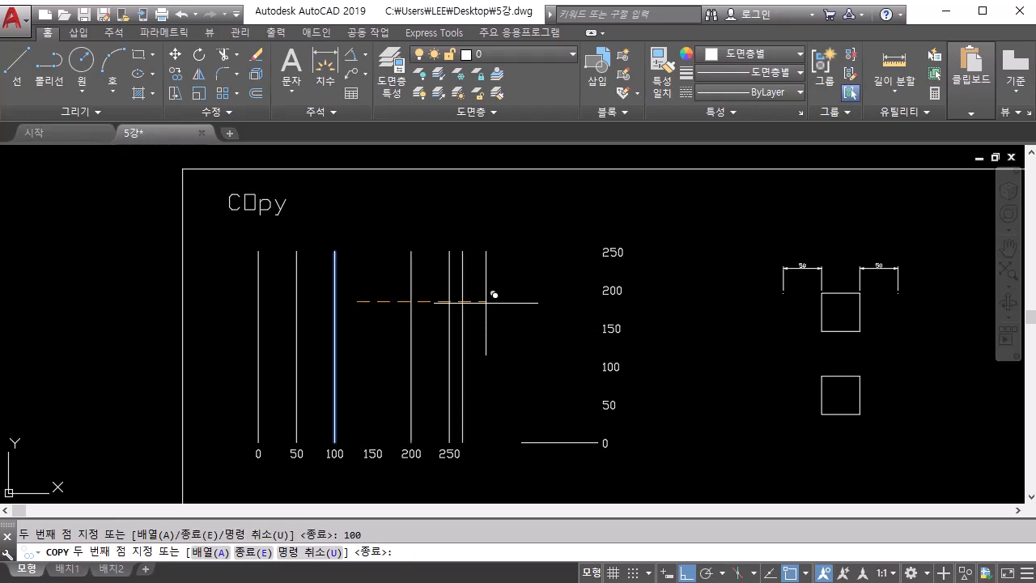
type("50")
key("Return")
key("Return")
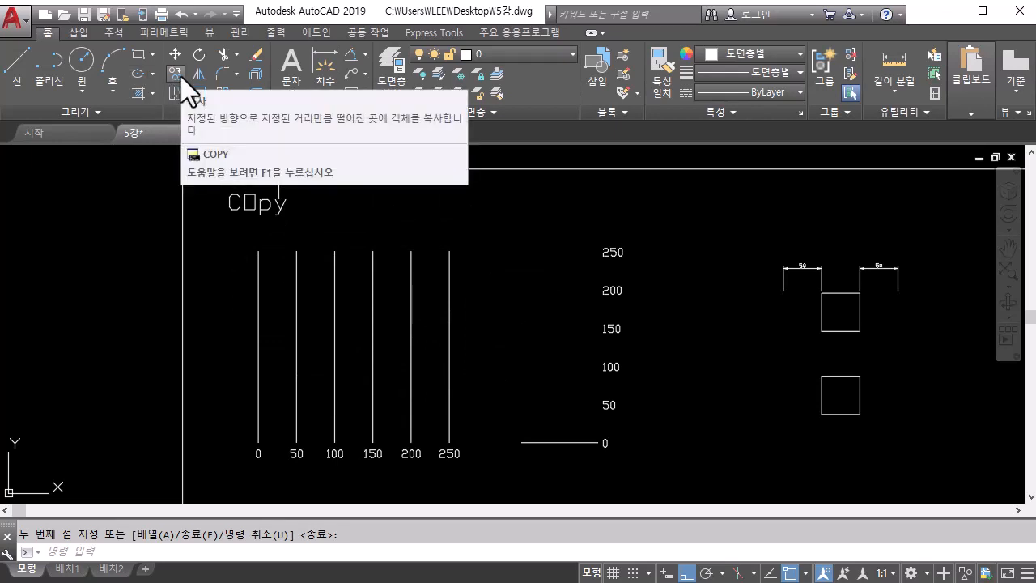
Copy the horizontal line at the 0 mark 50 units upward, using a free base point beside it.
type("co")
key("Return")
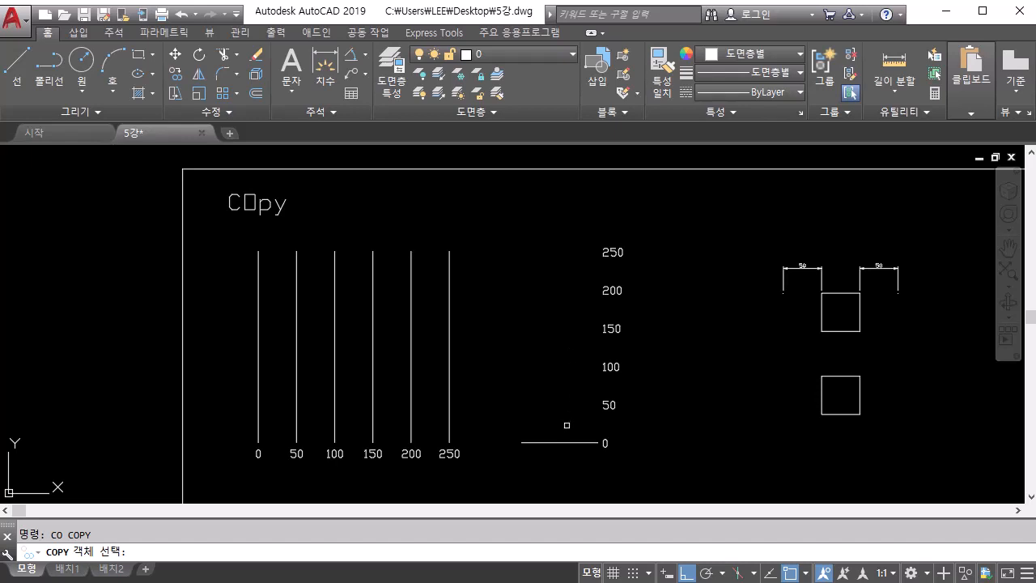
left_click(559, 444)
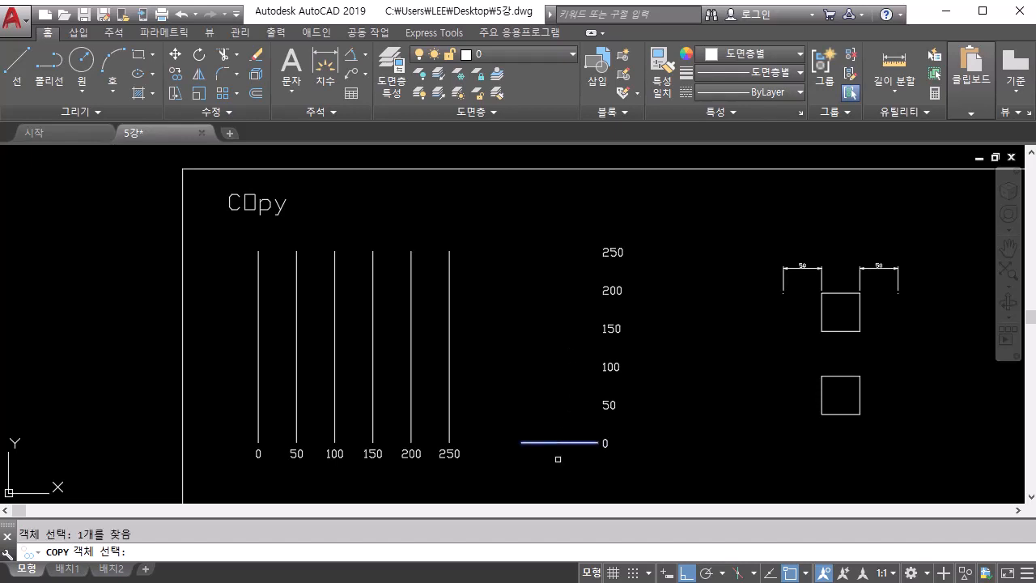
key("Return")
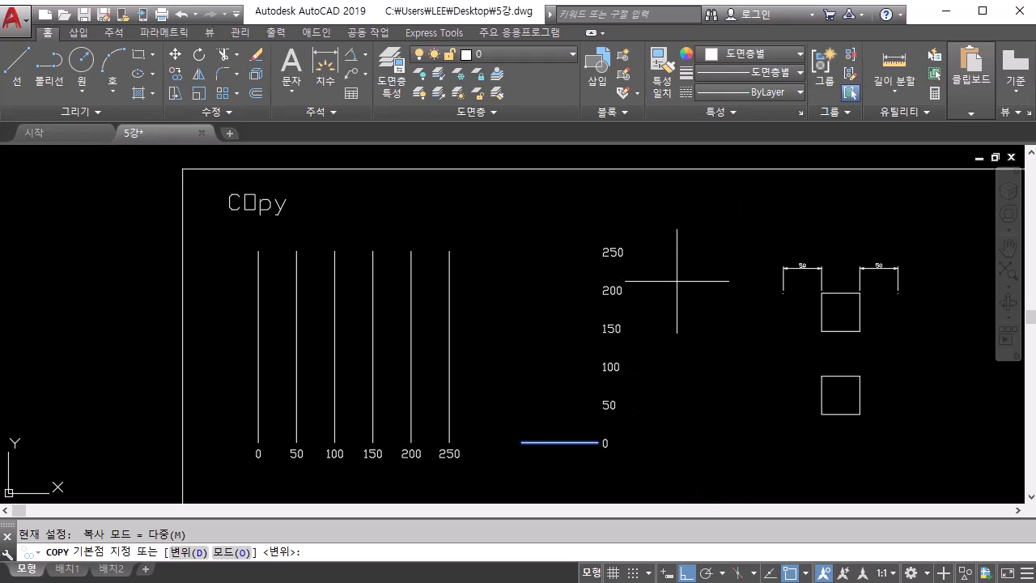
left_click(696, 475)
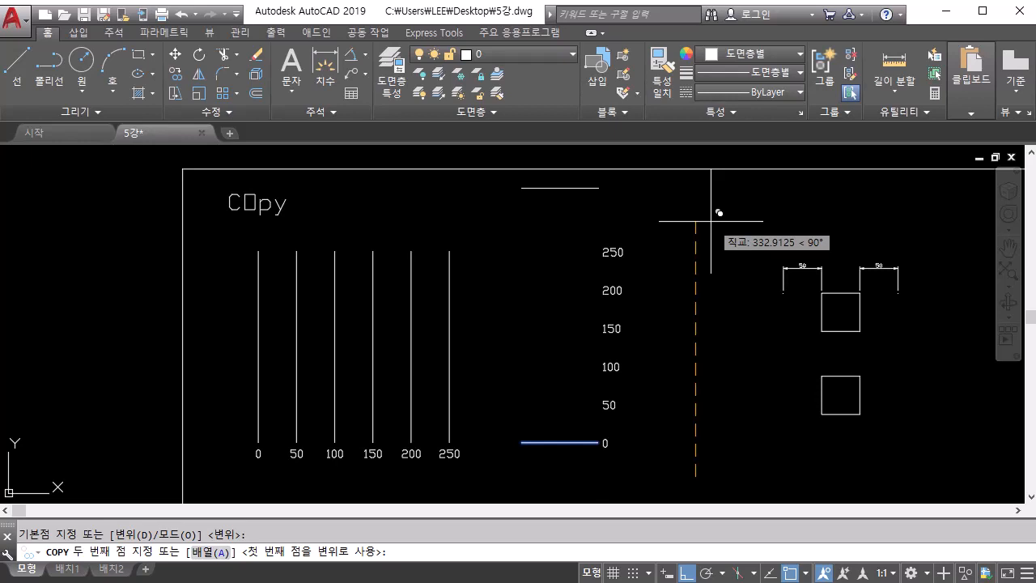
type("50")
key("Return")
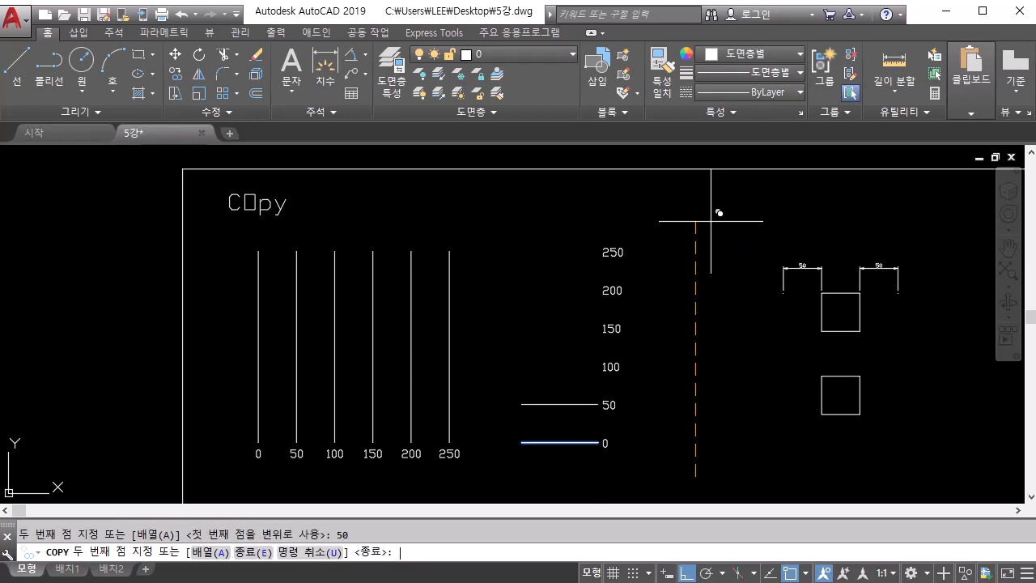
Place further copies of the horizontal line 100, 150, 200 and 250 units above the original.
type("100")
key("Return")
type("1")
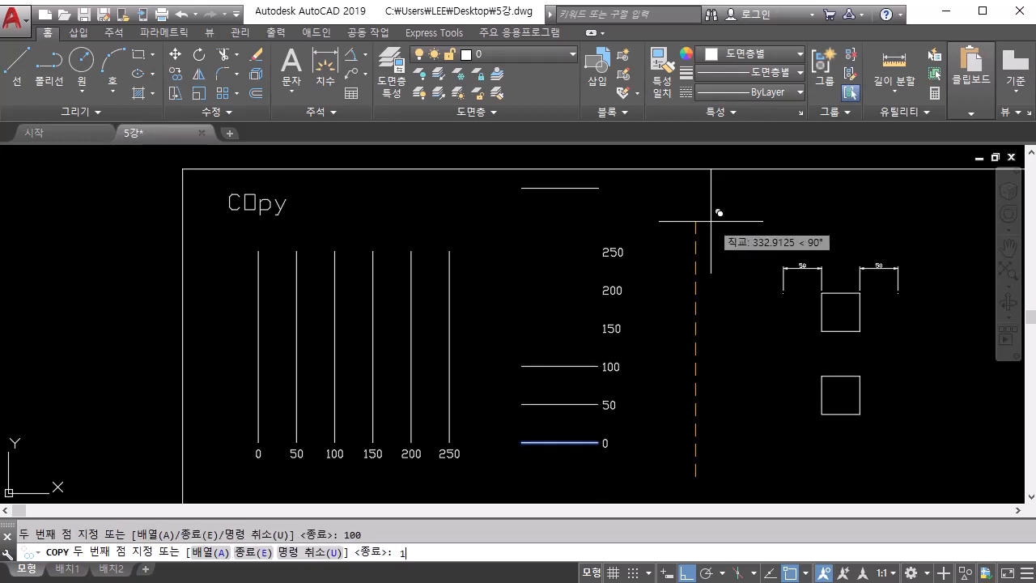
type("50")
key("Return")
type("200")
key("Return")
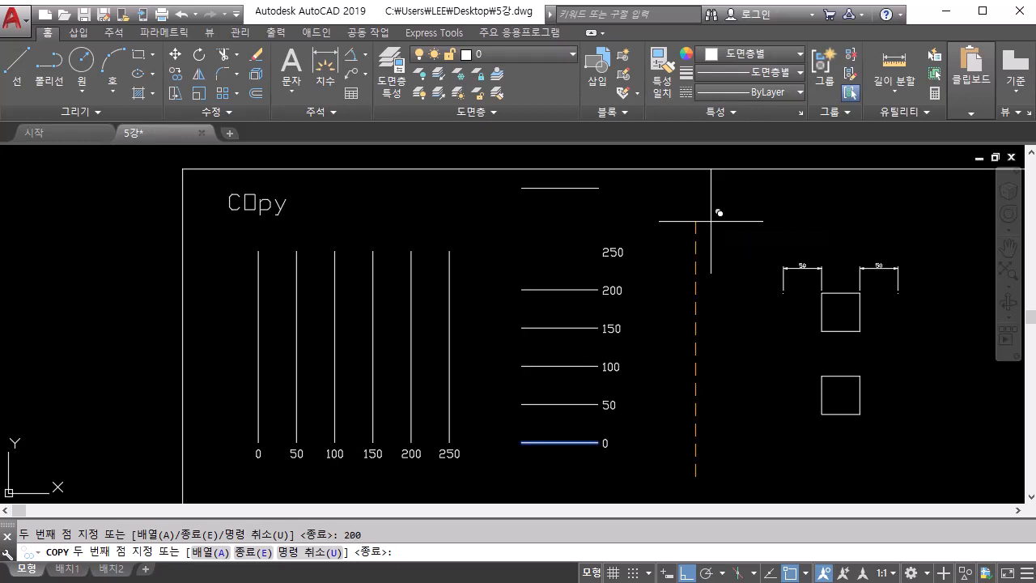
type("250")
key("Return")
key("Return")
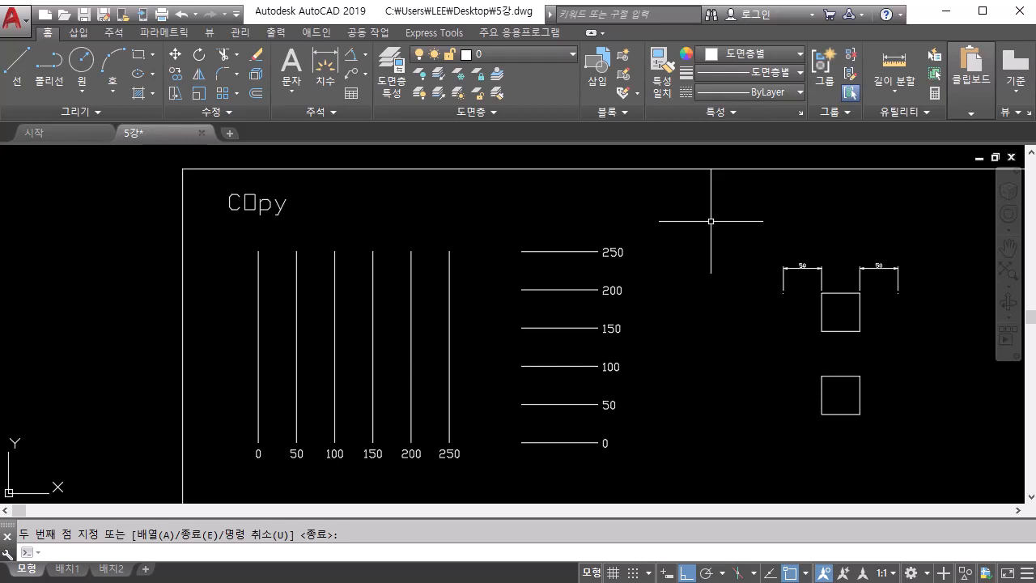
Start copying the single square below the dimensioned row, using its lower-left corner as base point.
scroll(764, 278, "up", 2)
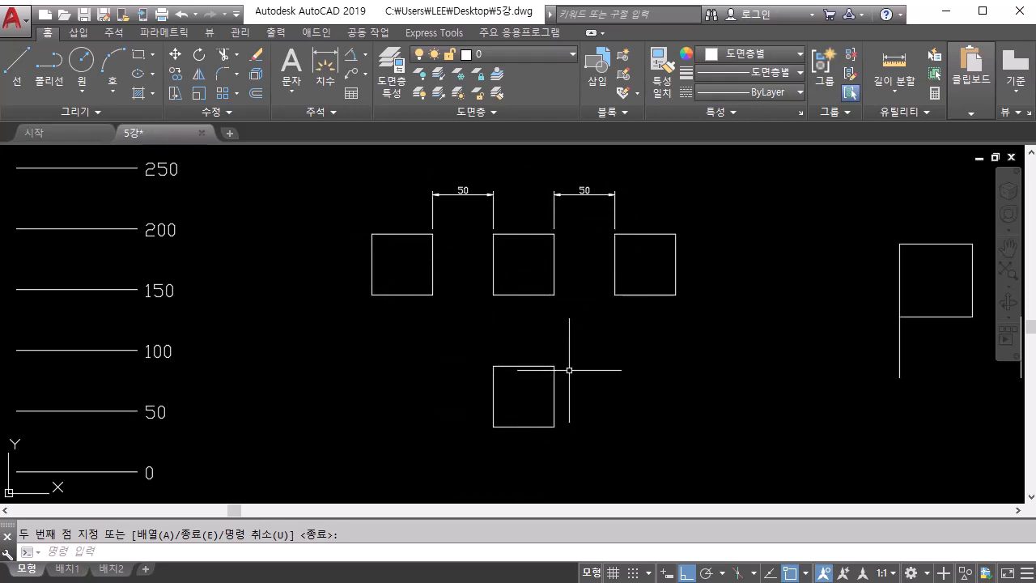
middle_click_drag(567, 370, 620, 375)
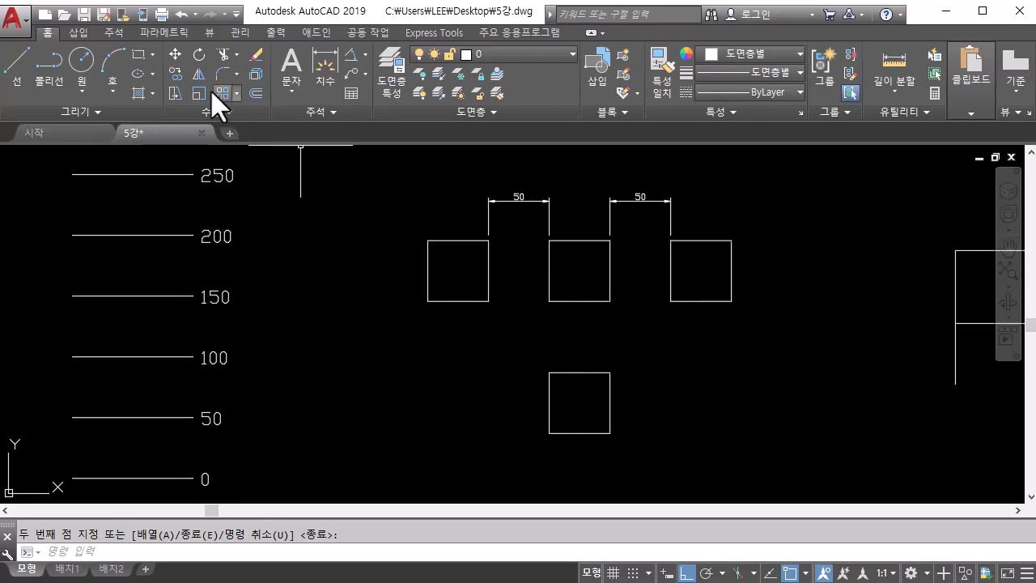
left_click(173, 72)
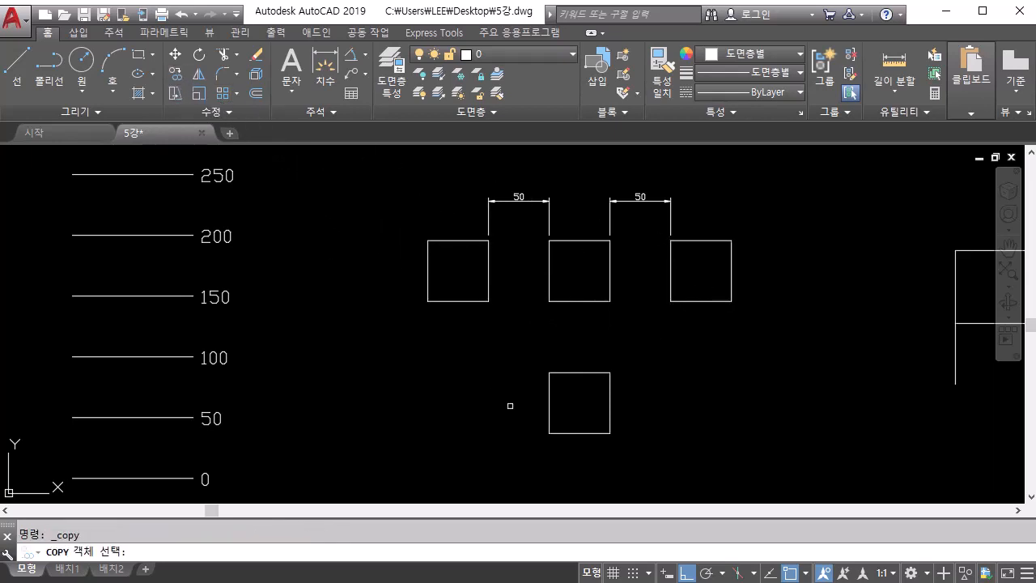
left_click(518, 322)
left_click(668, 458)
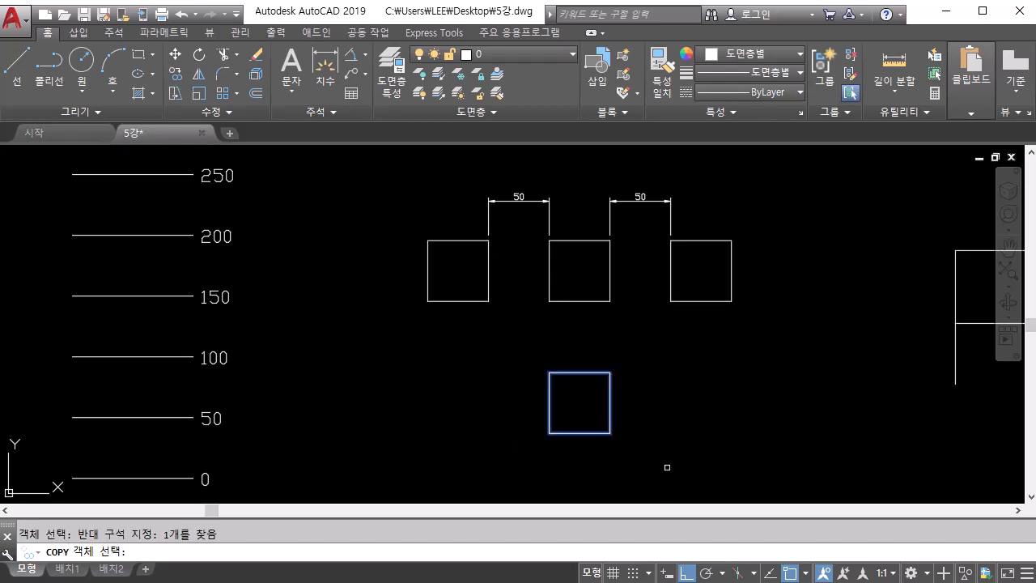
key("Return")
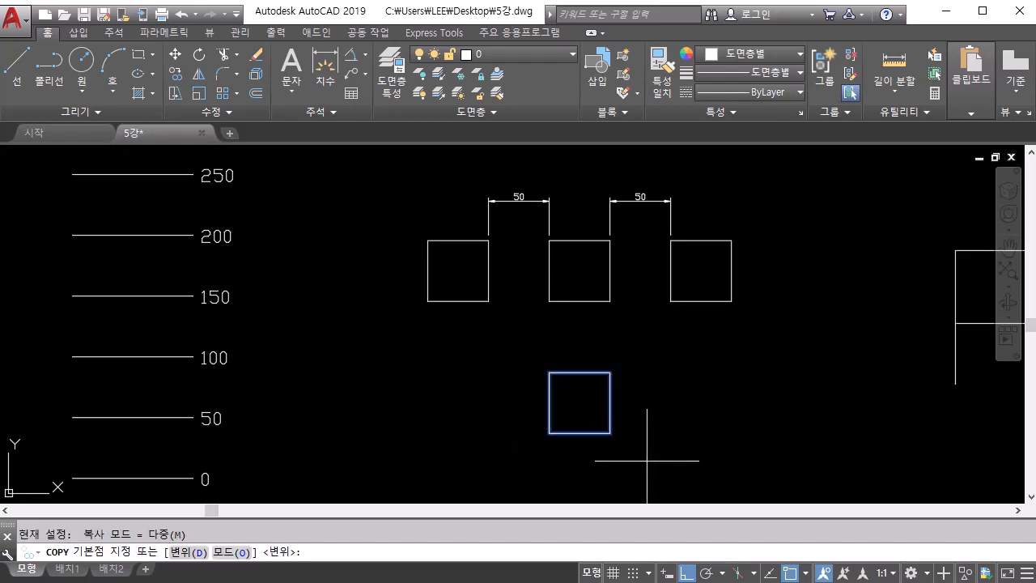
left_click(550, 435)
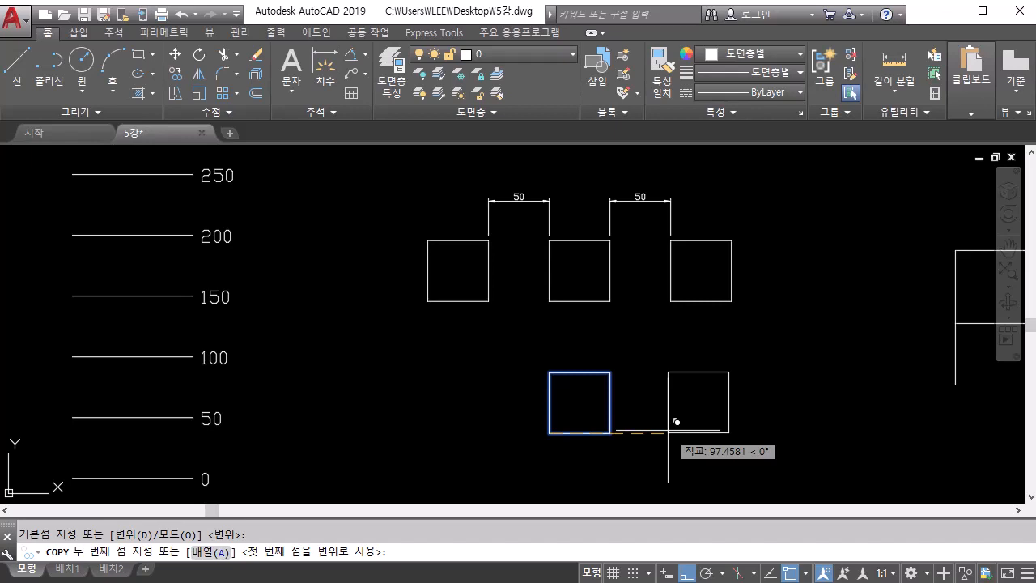
Try a copy of the square 50 units to the right and undo it within the Copy command.
type("50")
key("Return")
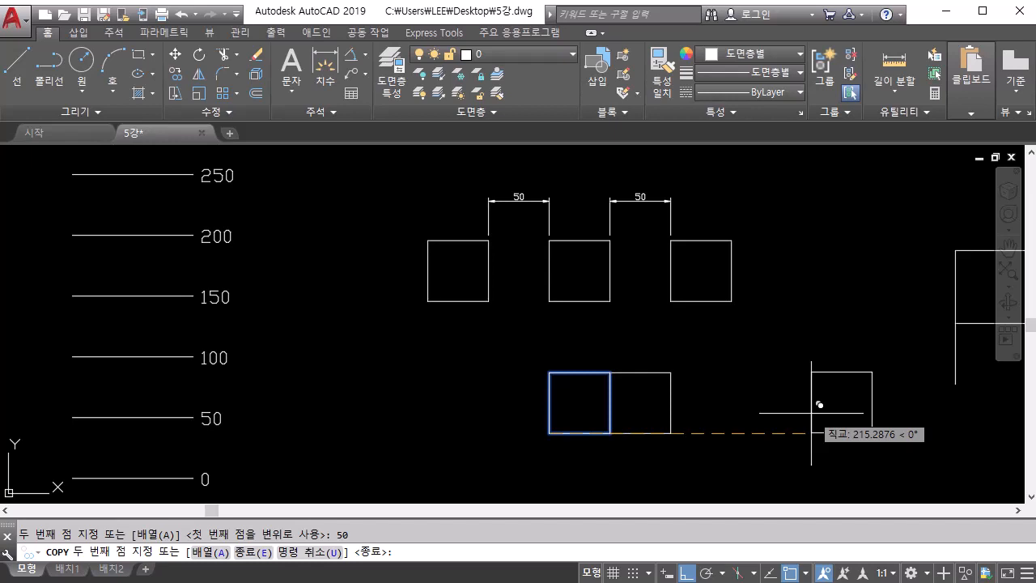
type("u")
key("Return")
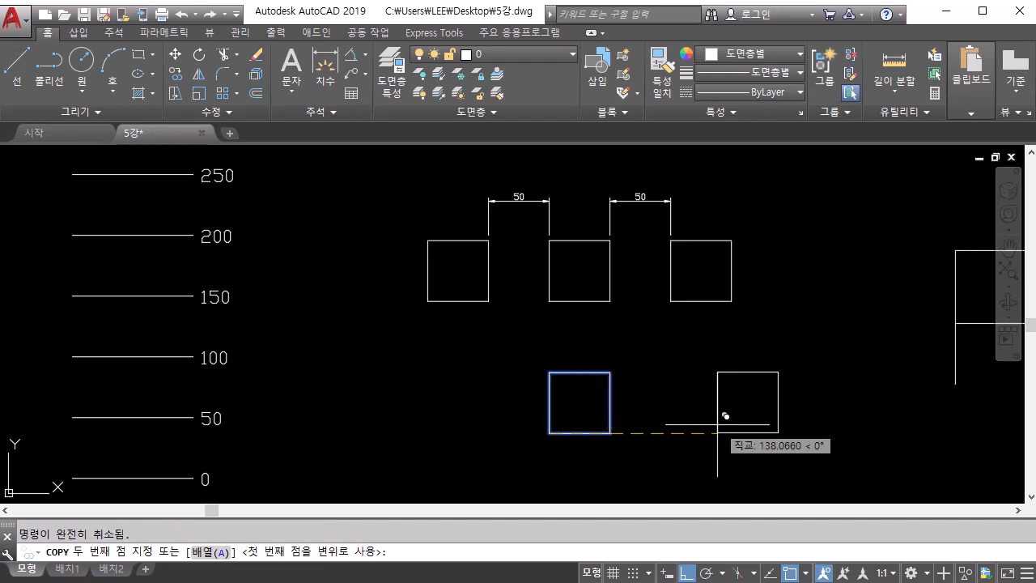
Place copies of the square 100 units to the right and 100 units to the left of the original.
type("100")
key("Return")
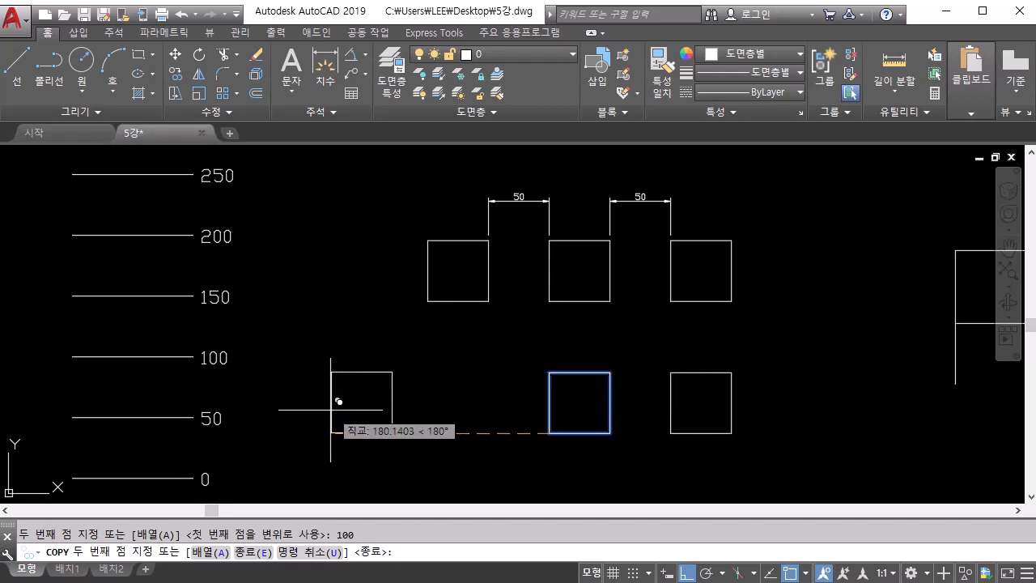
type("100")
key("Return")
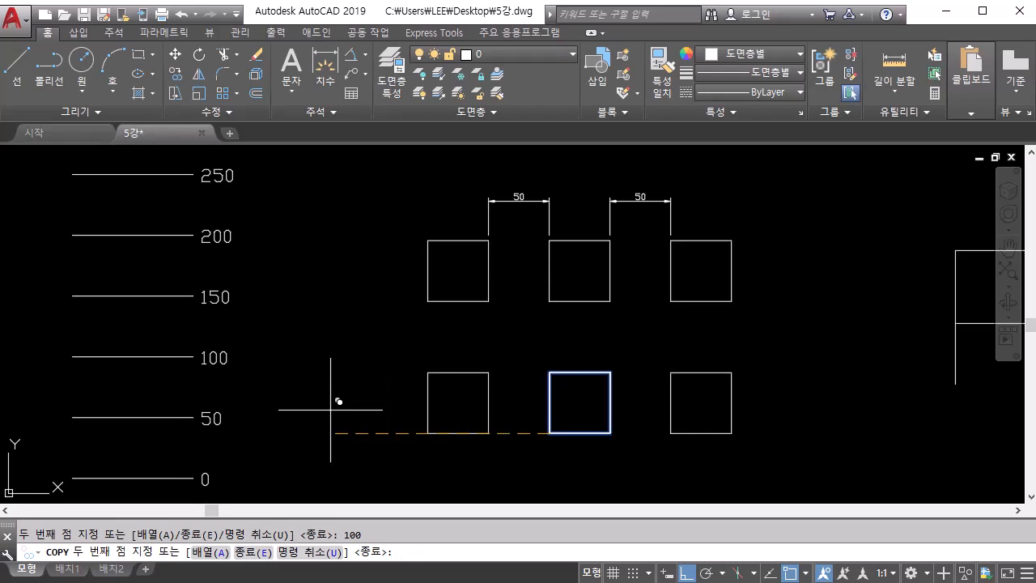
key("Return")
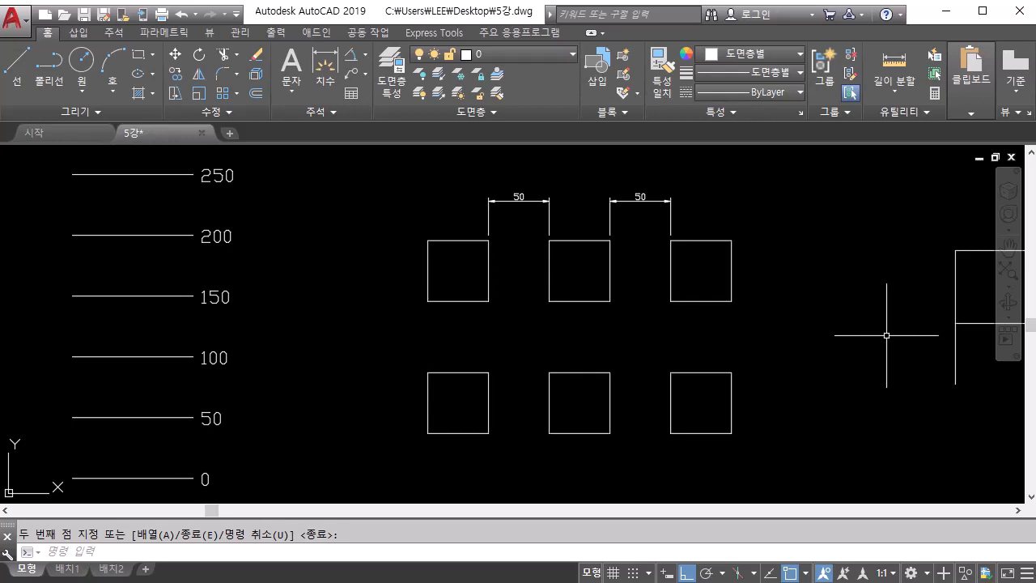
Copy the square on the first short vertical line by its lower-left corner onto the top endpoints of the other four lines.
mouse_move(886, 336)
middle_mouse_down()
mouse_move(525, 318)
mouse_move(291, 323)
middle_mouse_up()
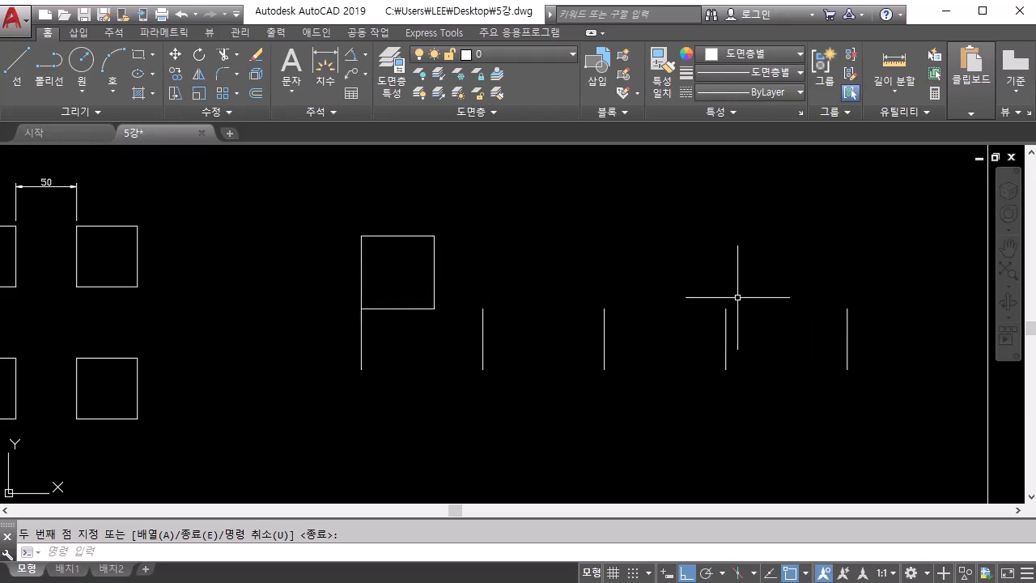
left_click(173, 73)
left_click(291, 196)
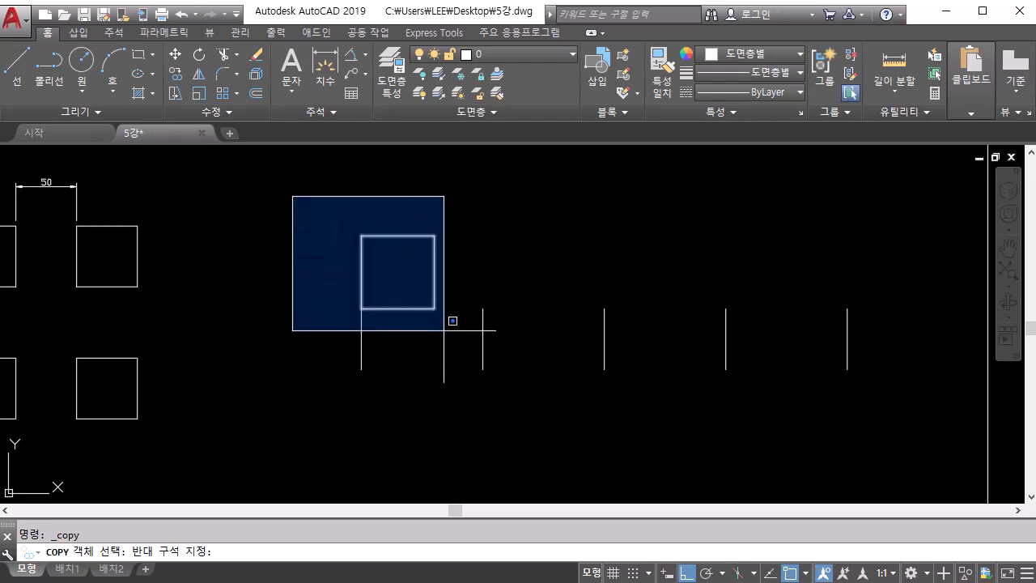
left_click(451, 332)
key("Return")
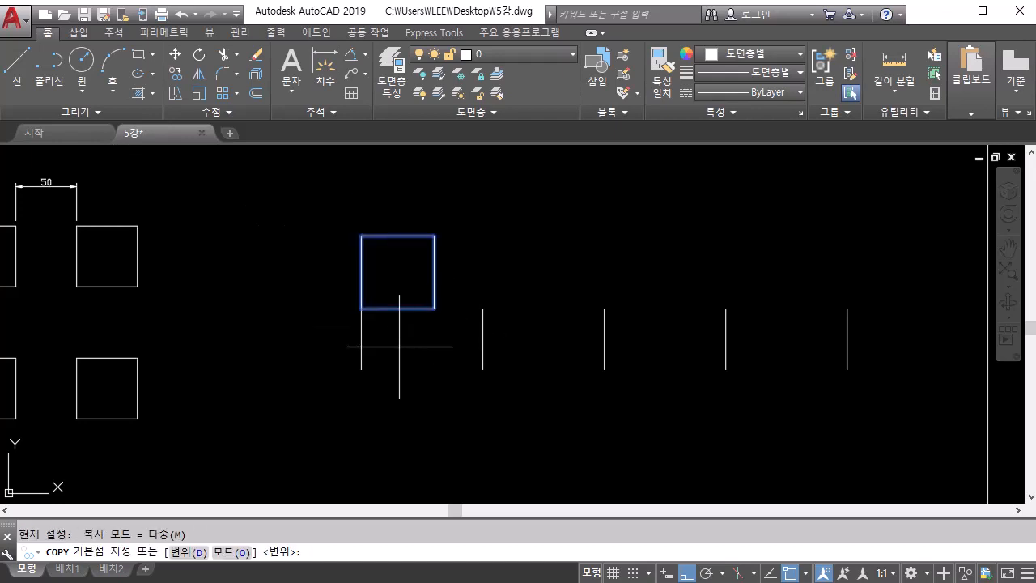
left_click(361, 308)
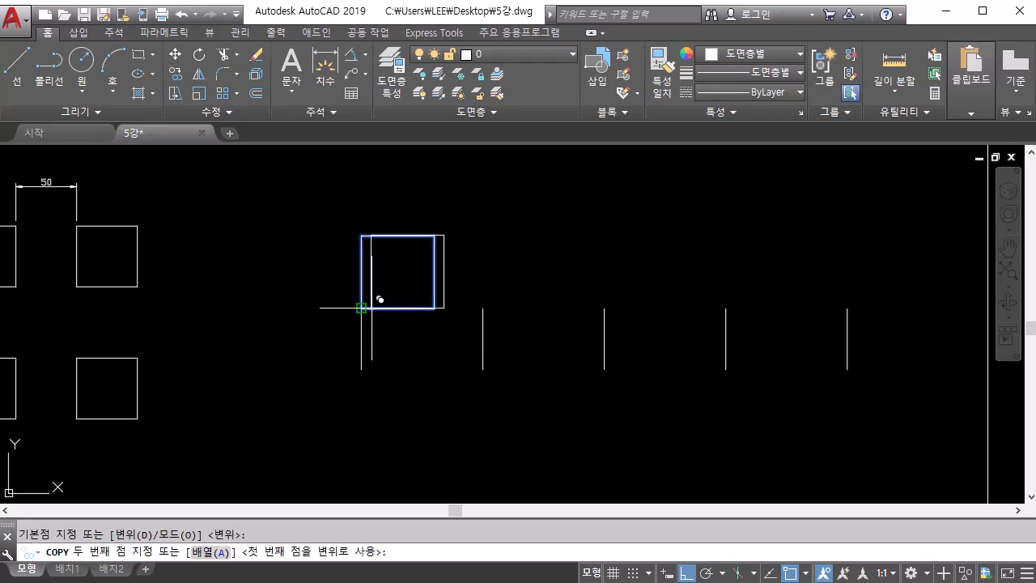
left_click(483, 307)
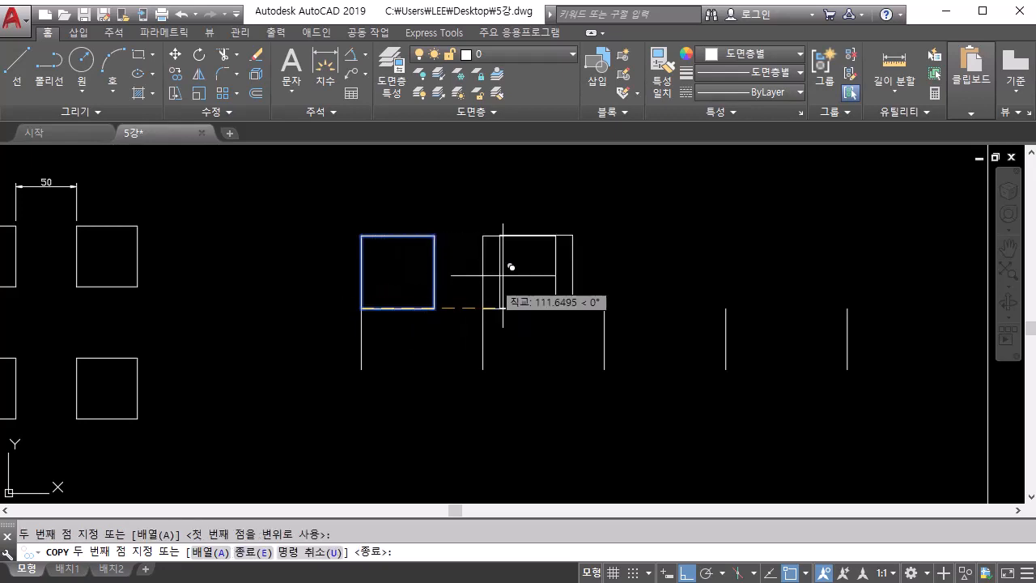
left_click(604, 308)
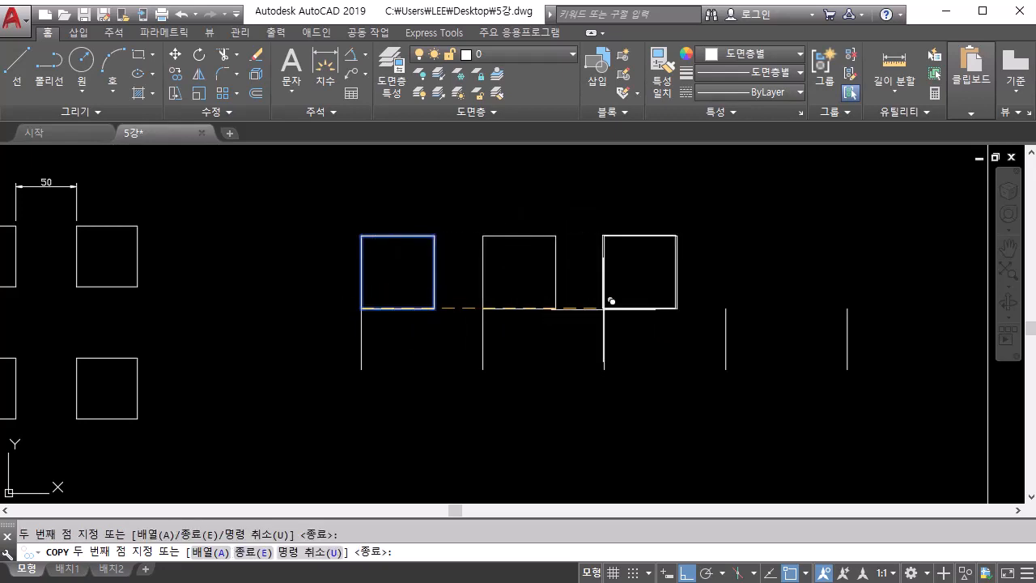
left_click(727, 308)
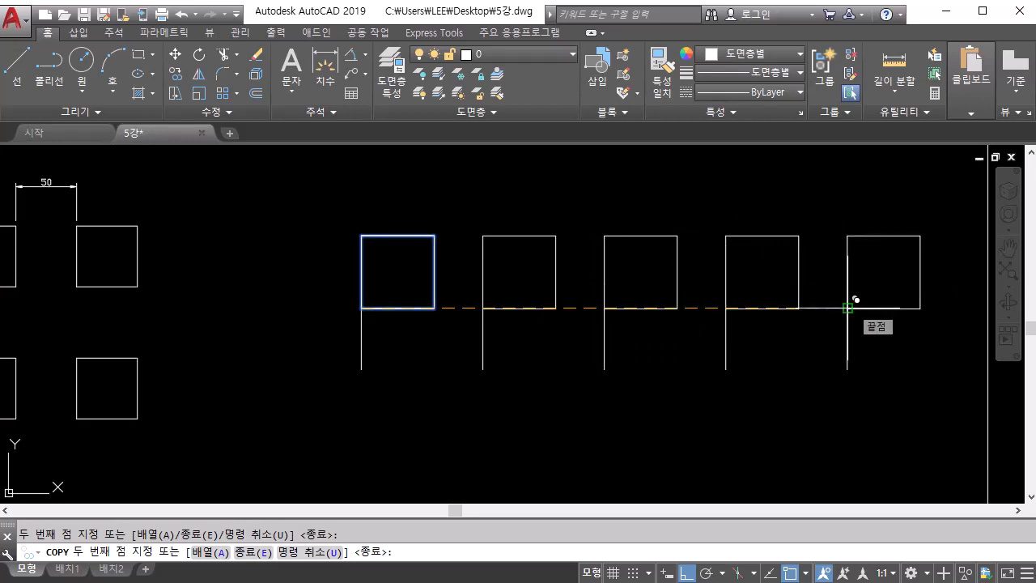
left_click(848, 308)
key("Return")
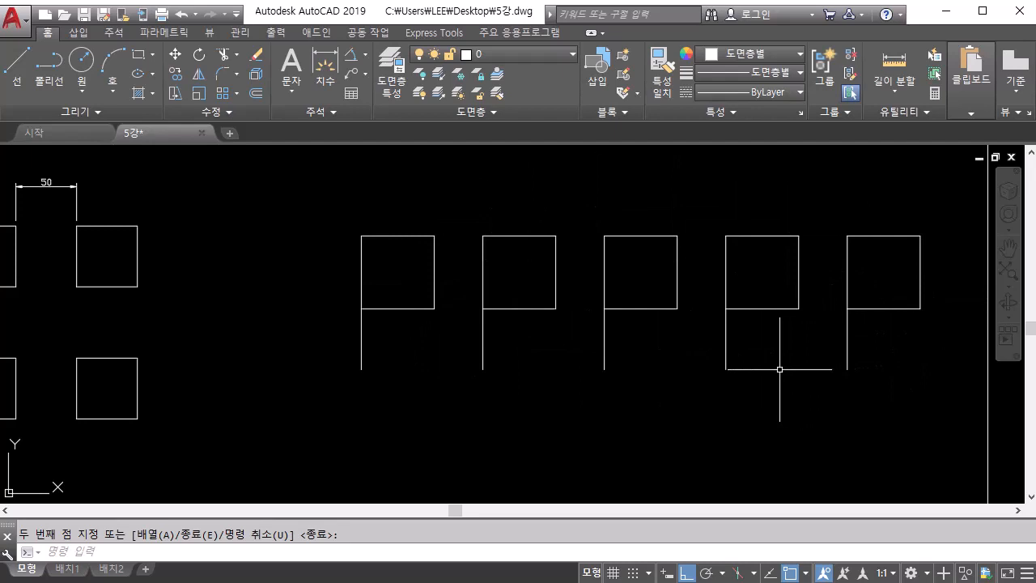
In the Rotate exercise frame, rotate the first hooked figure with its circle 45° about the lower endpoint of its vertical line.
scroll(780, 369, "down", 2)
mouse_move(594, 366)
middle_mouse_down()
mouse_move(629, 394)
mouse_move(710, 382)
mouse_move(739, 361)
mouse_move(815, 391)
middle_mouse_up()
scroll(620, 331, "down", 3)
middle_click_drag(620, 331, 610, 462)
scroll(621, 365, "up", 2)
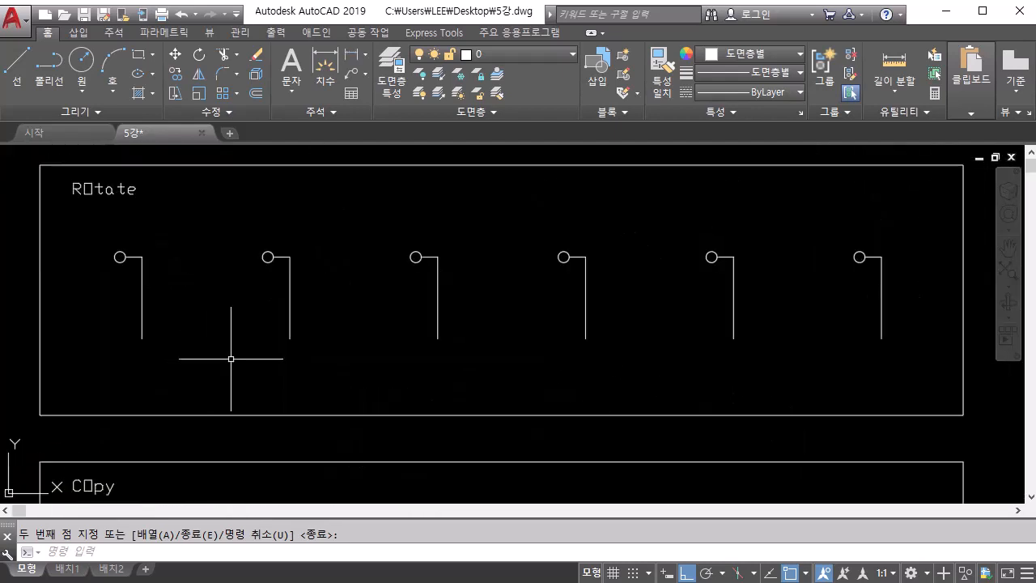
left_click(230, 359)
left_click(230, 359)
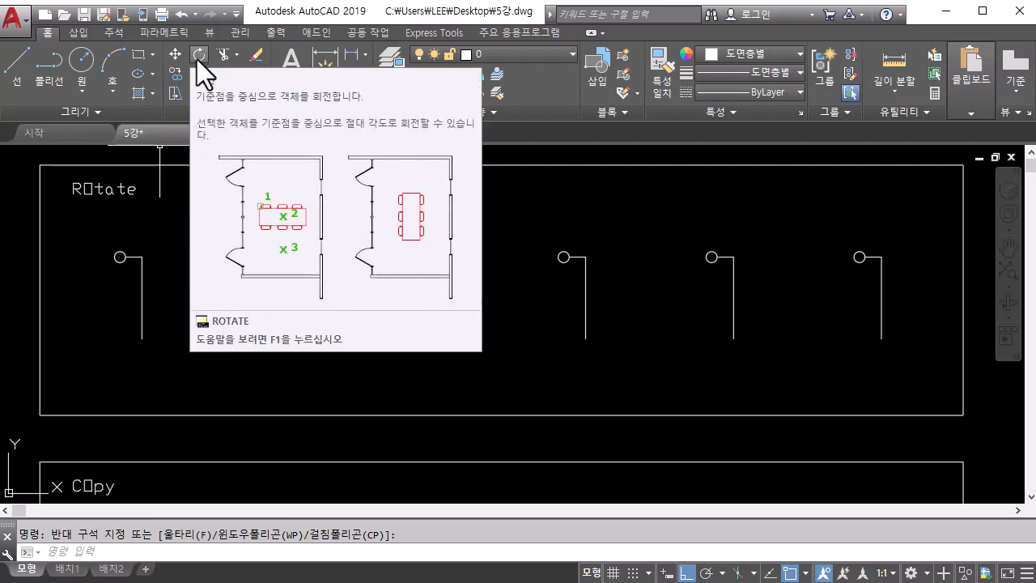
left_click(196, 59)
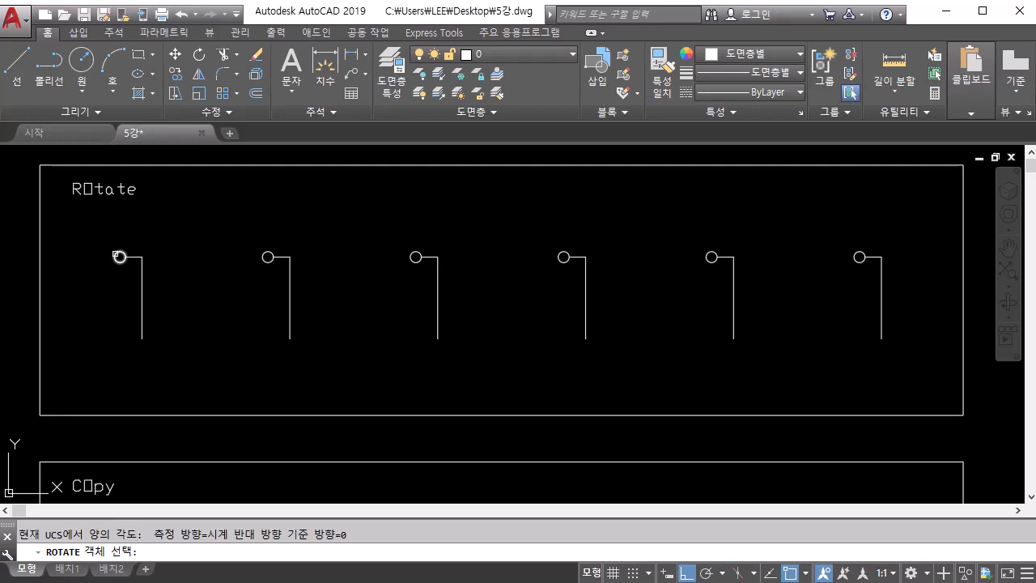
left_click(119, 256)
left_click(136, 258)
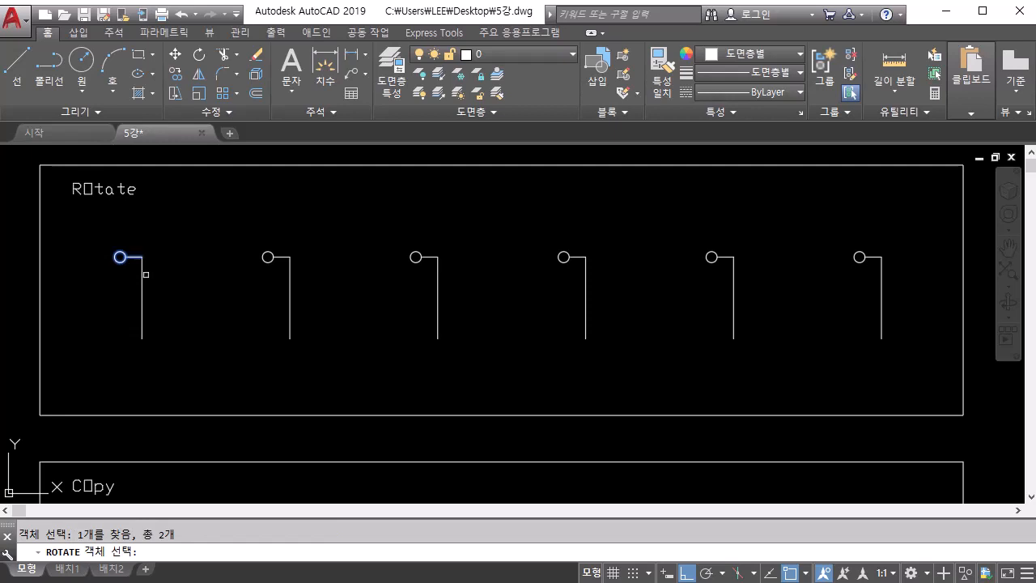
left_click(143, 283)
left_click(87, 230)
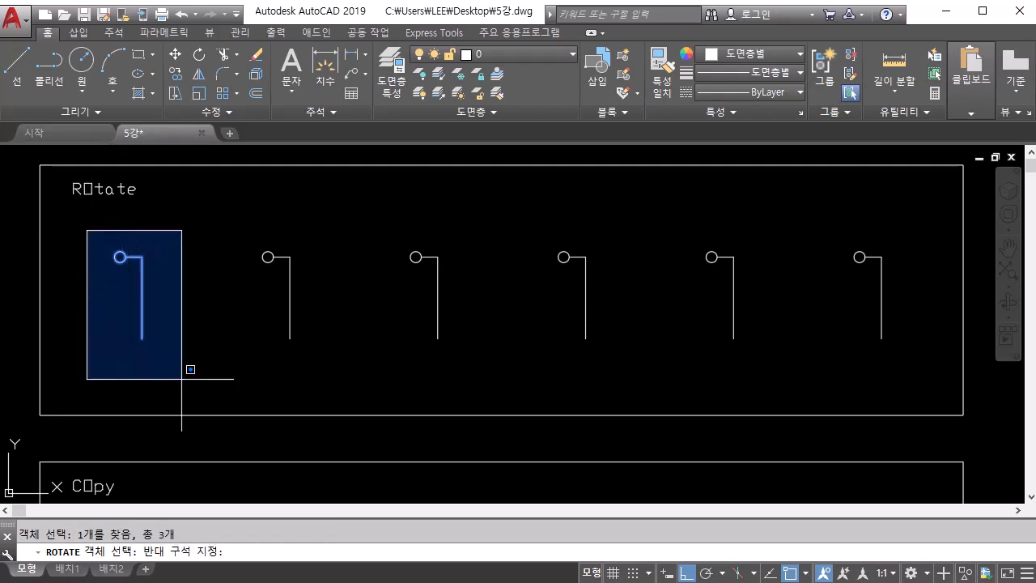
left_click(182, 378)
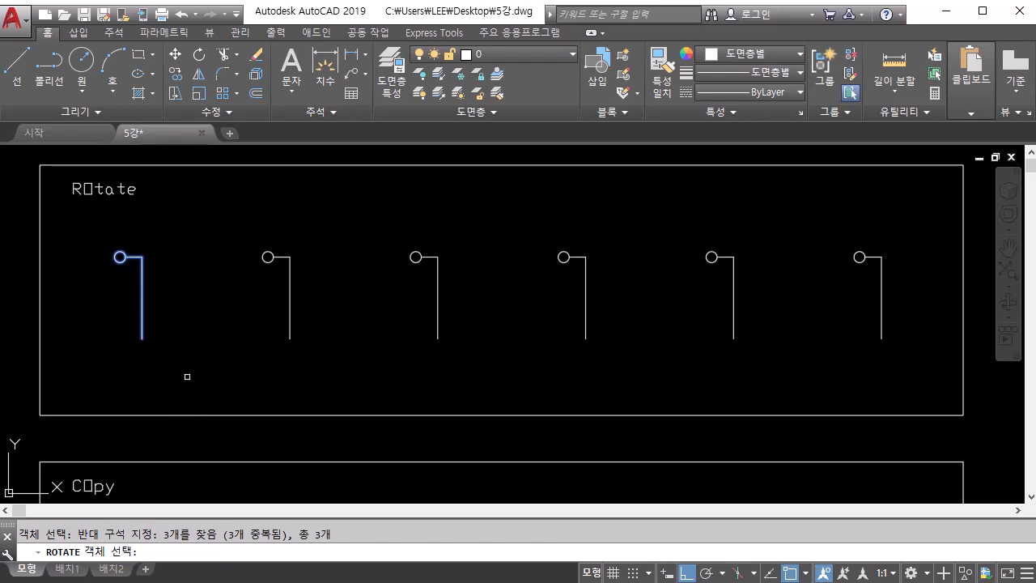
key("Return")
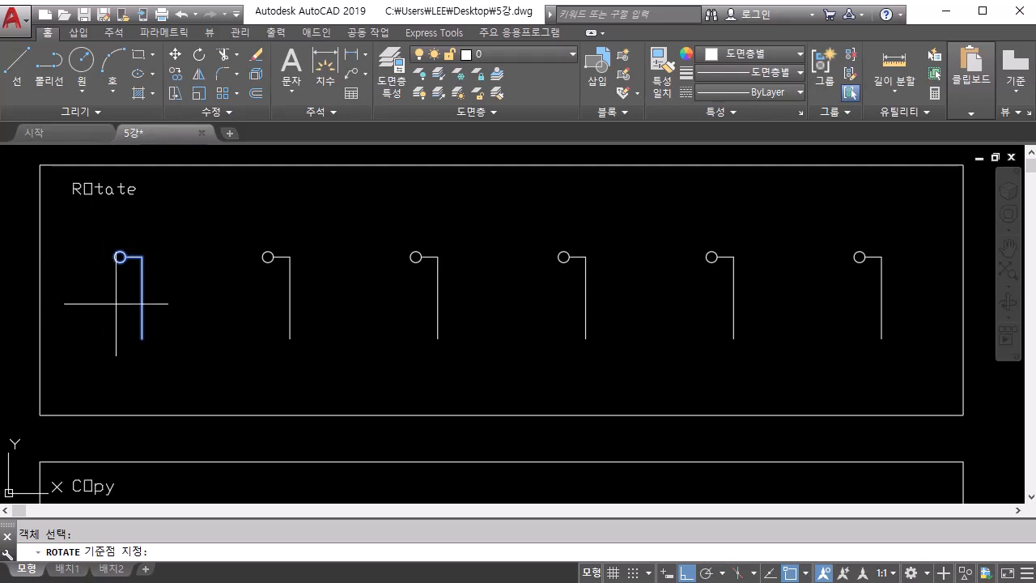
left_click(142, 338)
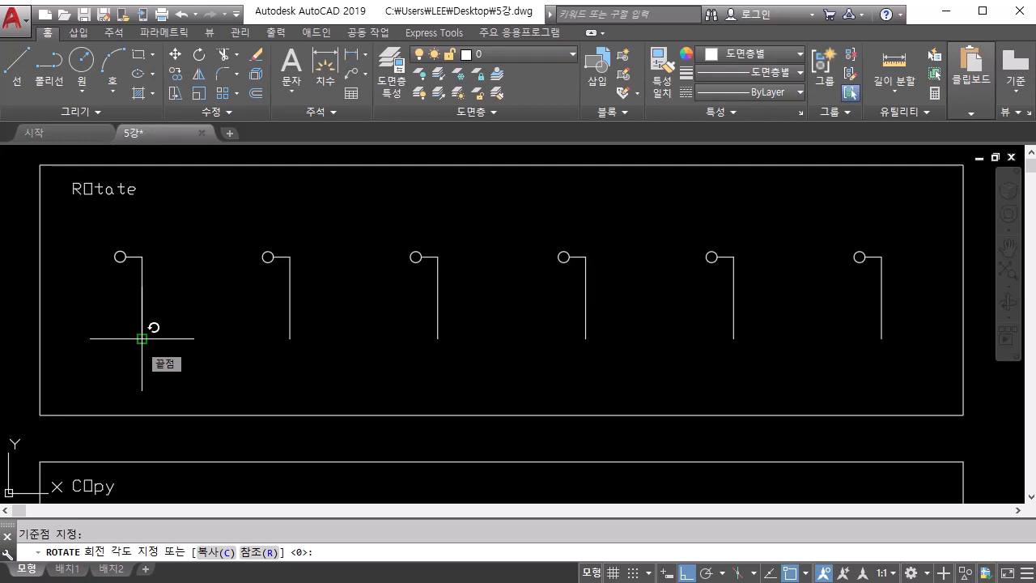
type("45")
key("Return")
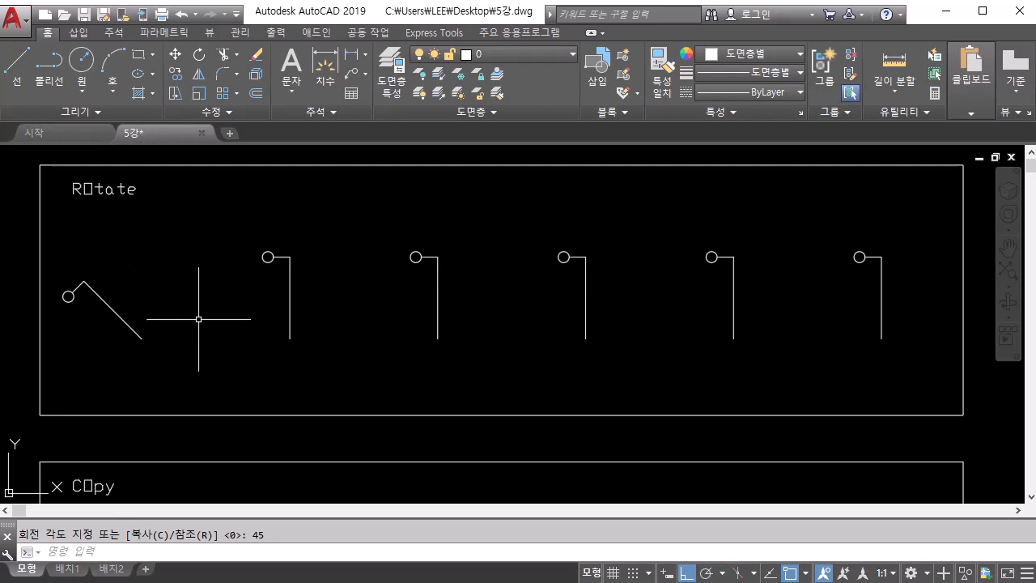
Rotate the second hooked figure 45° about the midpoint of its vertical line.
type("ro")
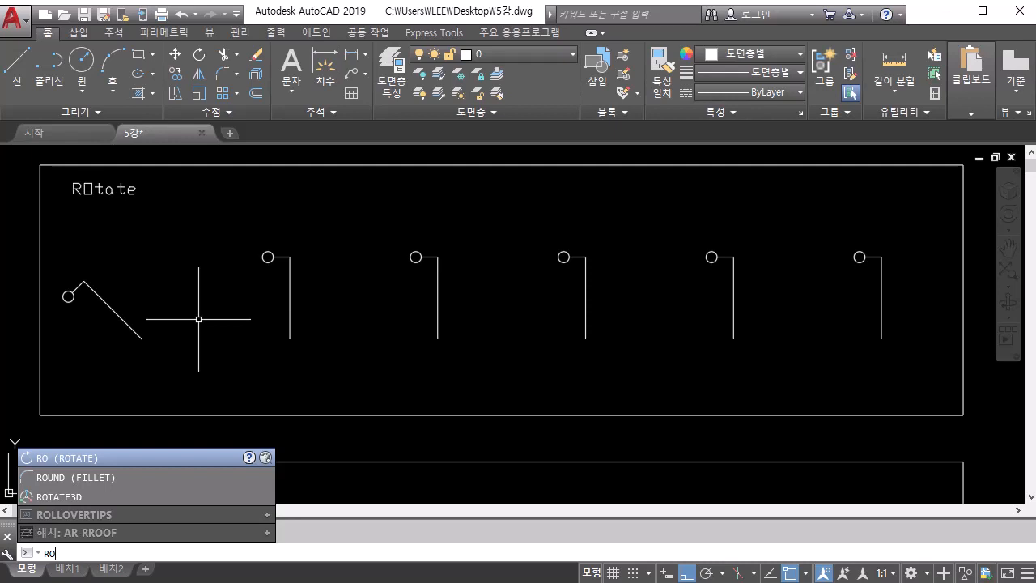
key("Return")
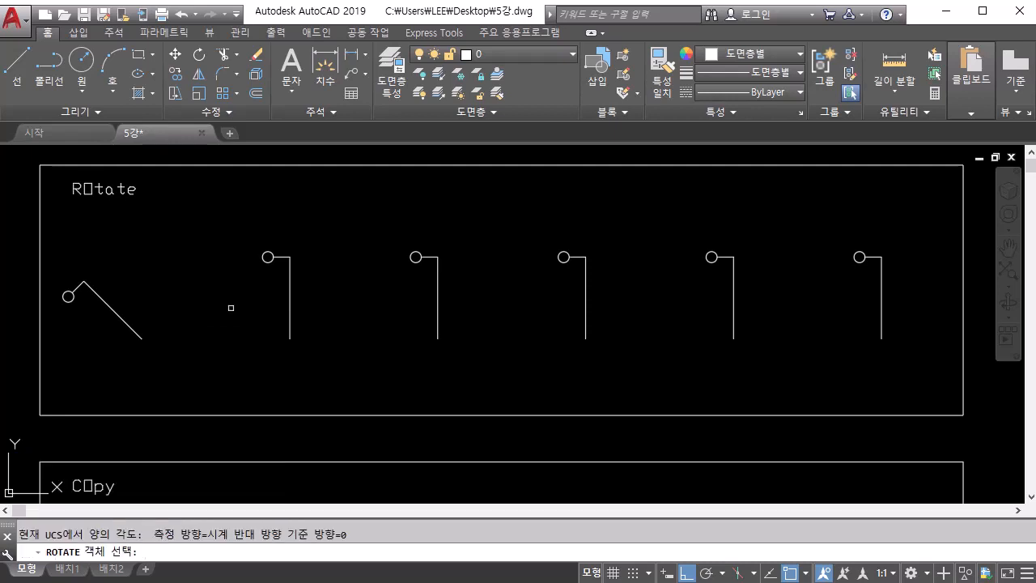
left_click_drag(240, 207, 350, 375)
key("Return")
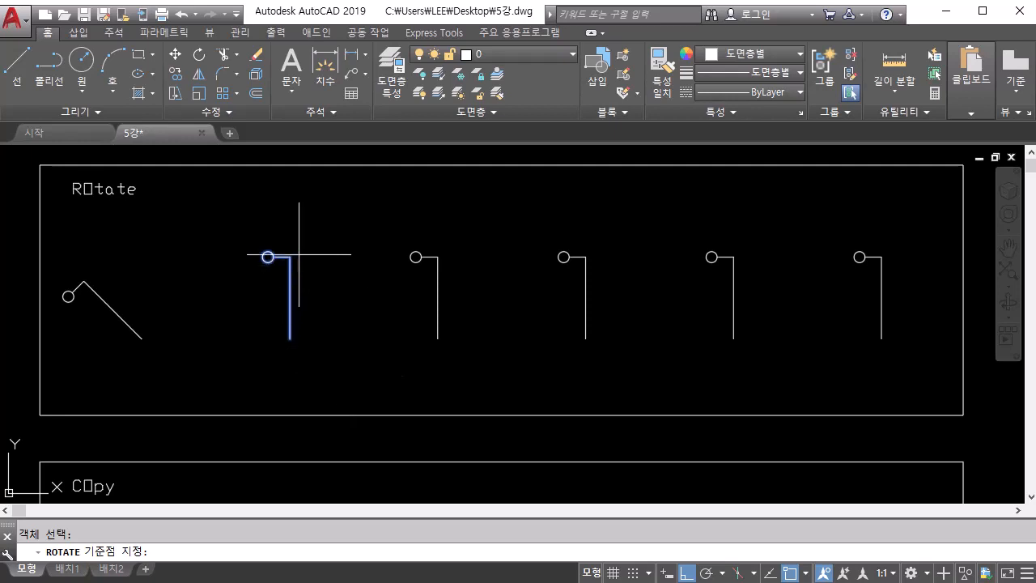
left_click(290, 298)
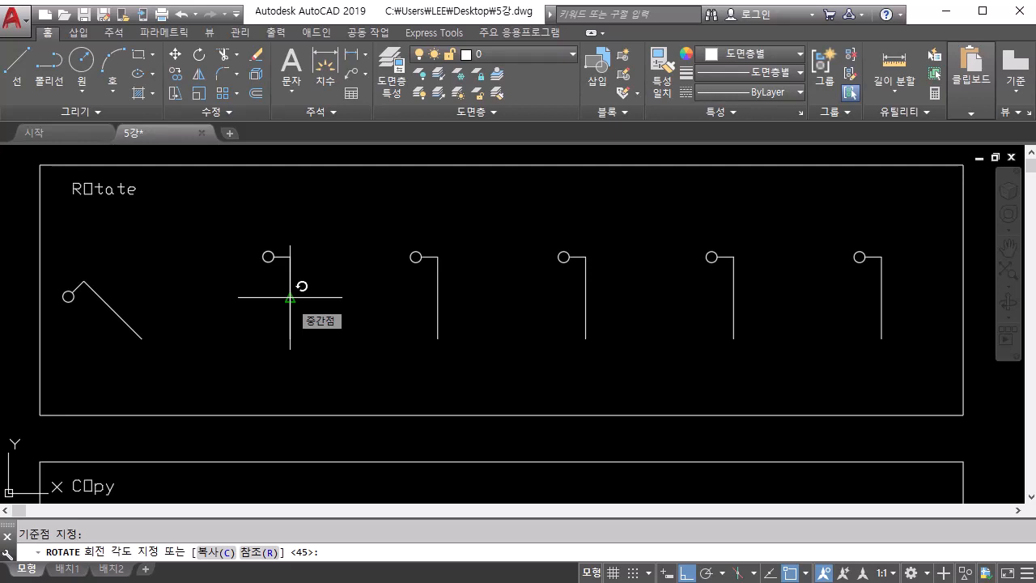
key("Return")
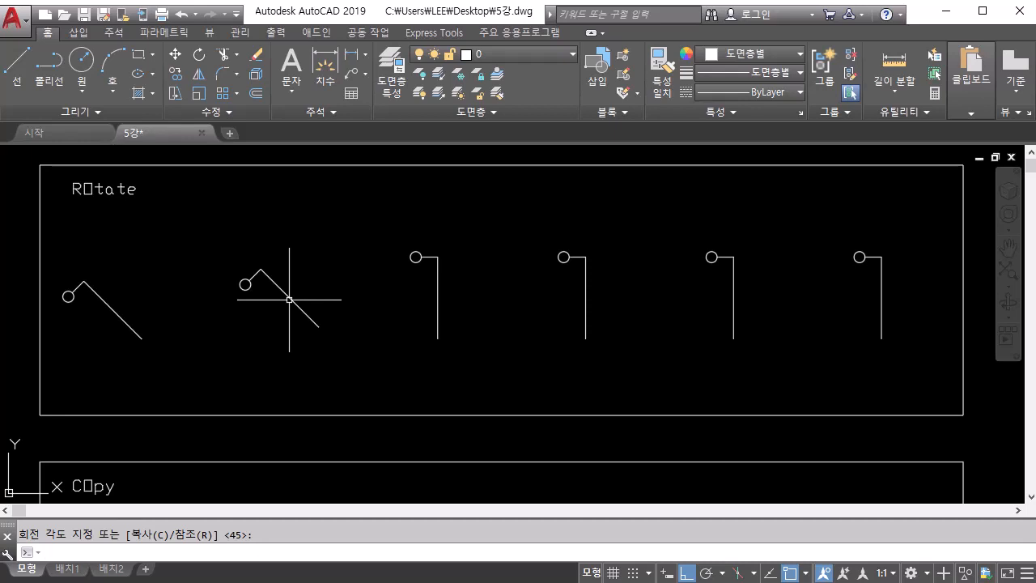
key("Return")
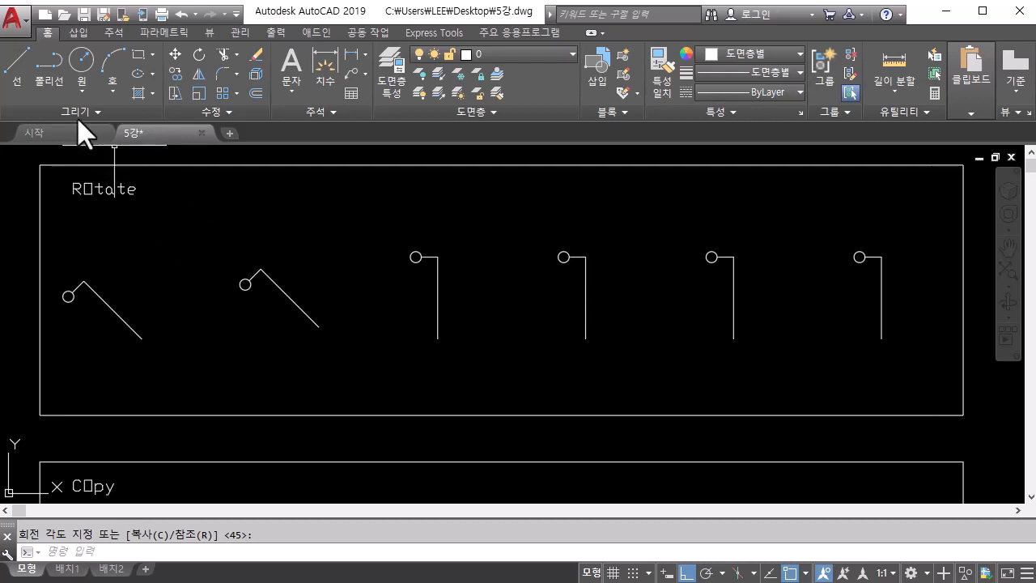
Draw a horizontal line from the first figure's lower endpoint to the lower endpoint of the last figure's vertical line.
left_click(12, 58)
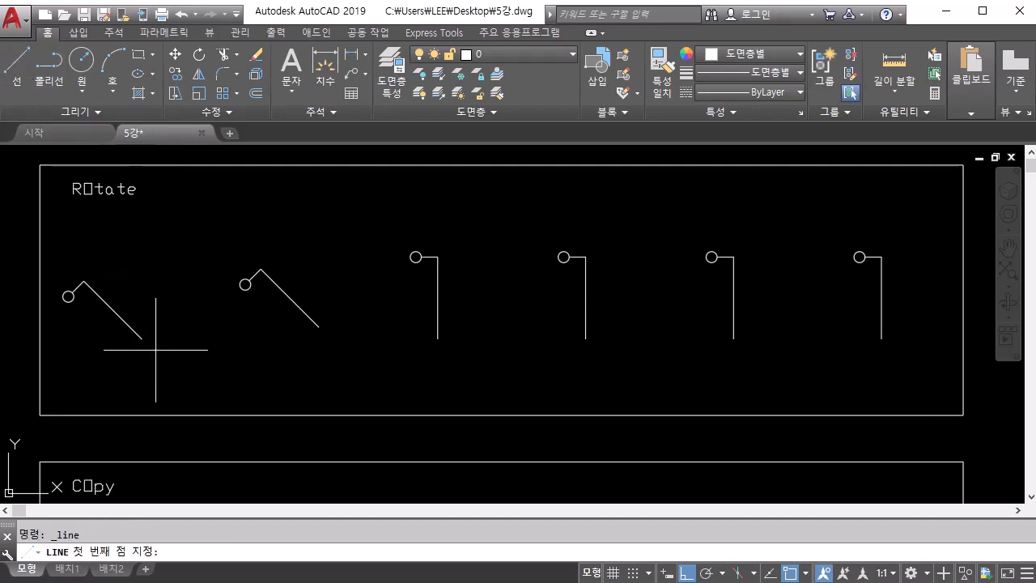
left_click(142, 338)
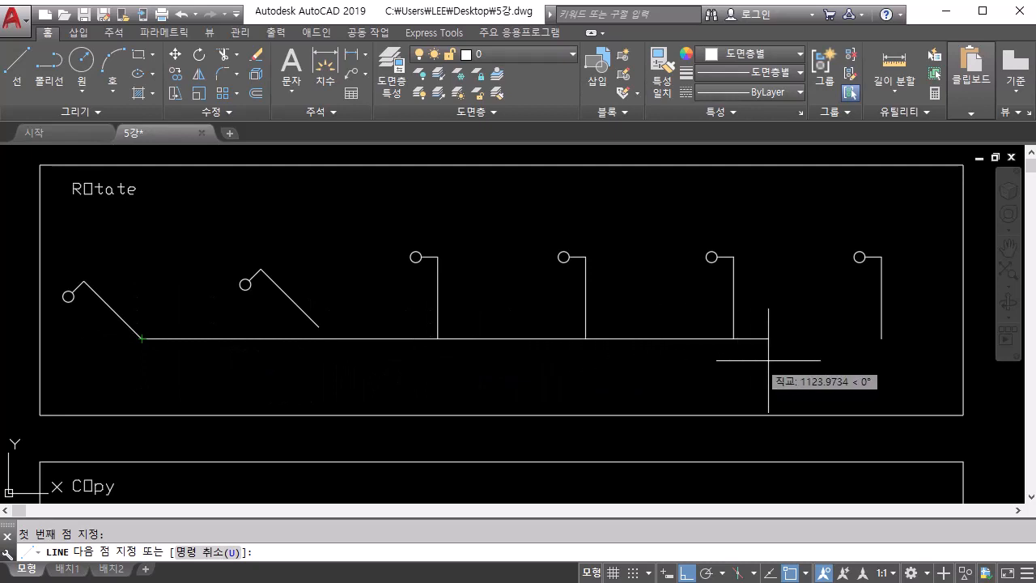
left_click(884, 339)
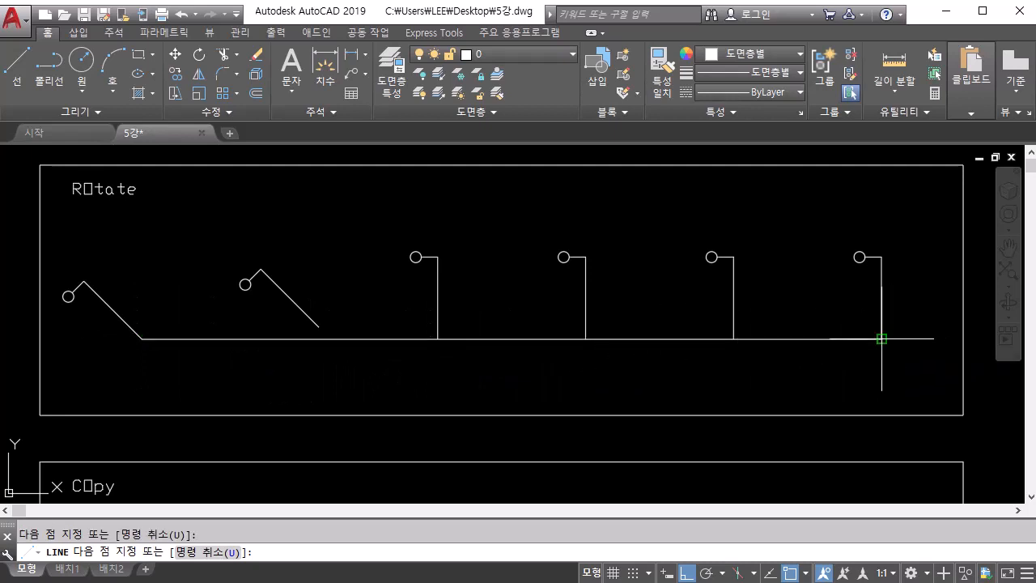
key("Return")
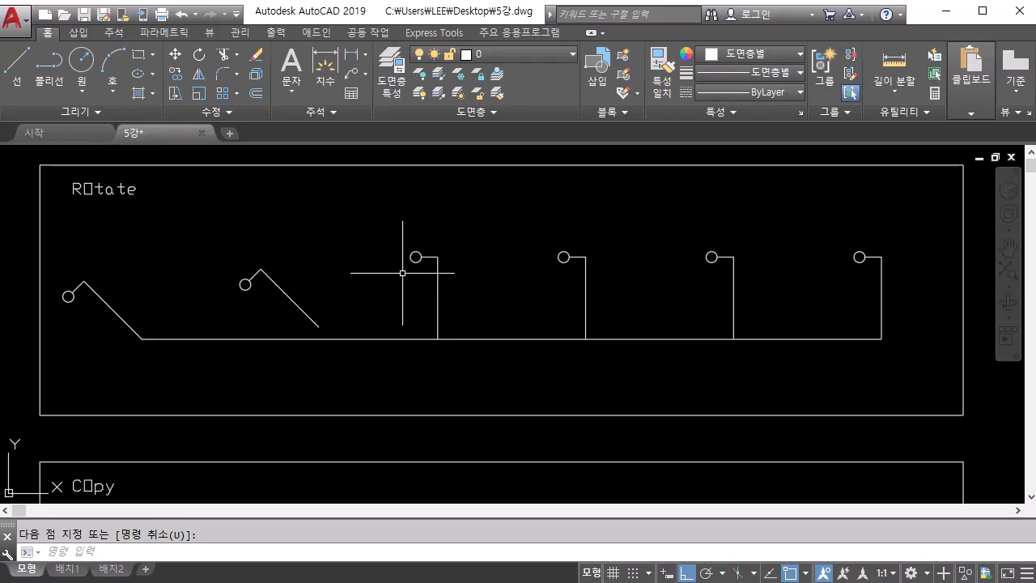
Rotate the third hooked figure 45° about the corner where its horizontal and vertical lines meet.
type("ro")
key("Return")
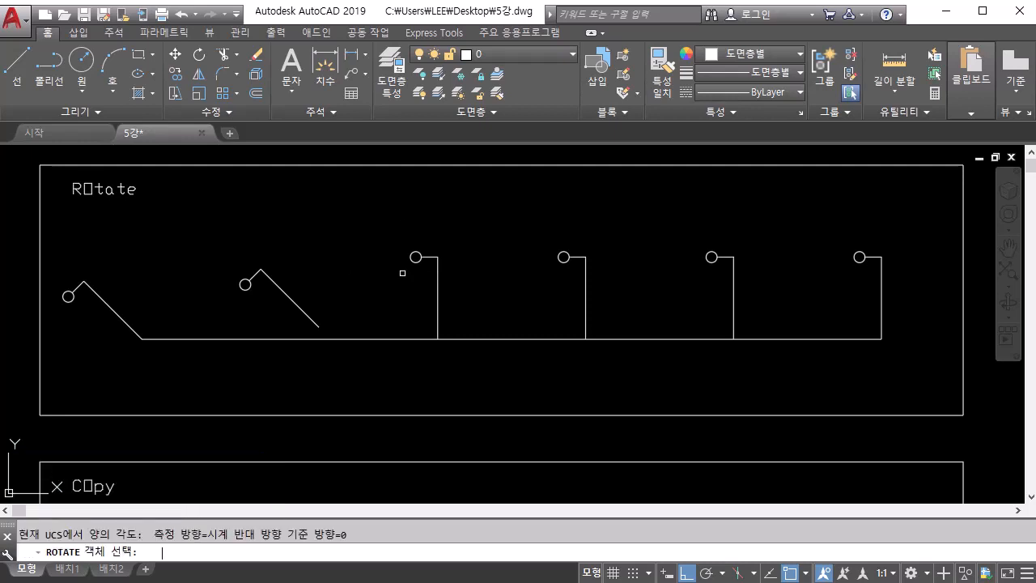
left_click(467, 230)
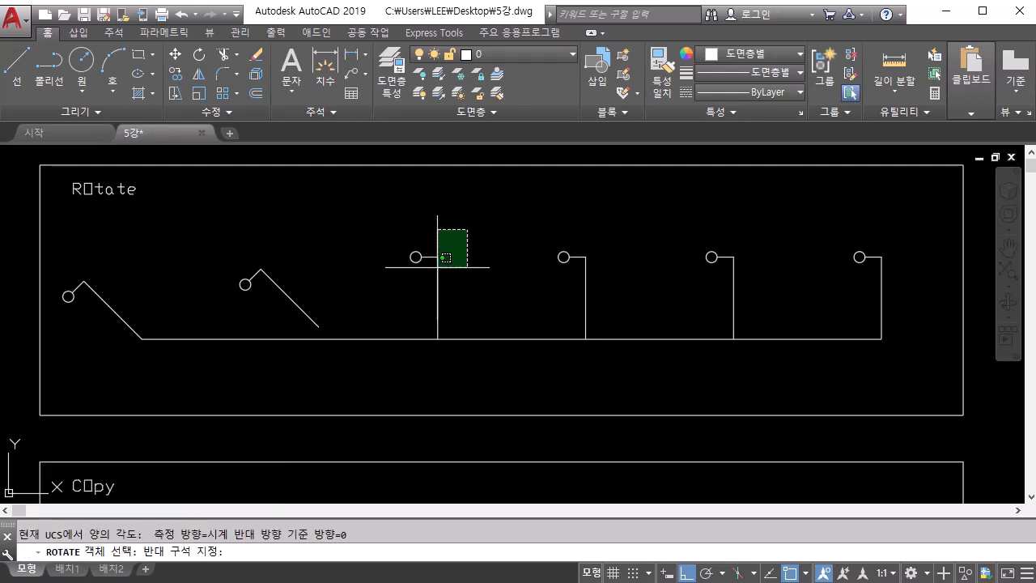
left_click(396, 312)
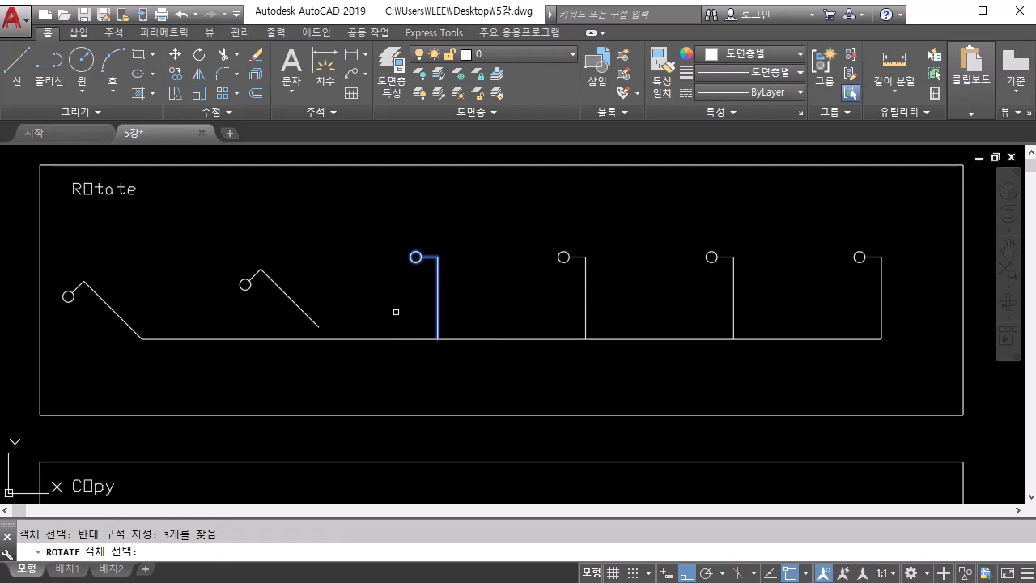
key("Return")
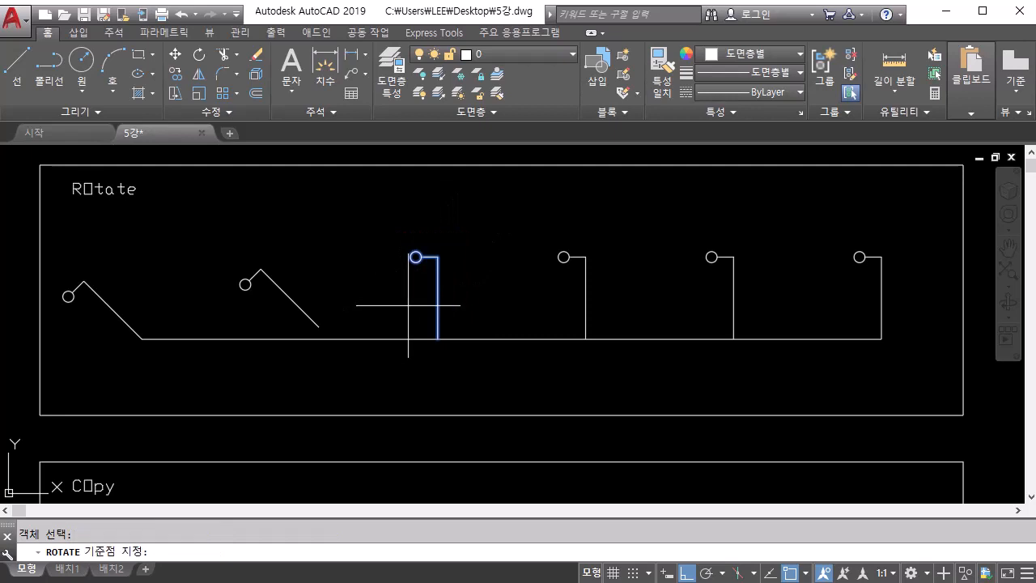
left_click(437, 256)
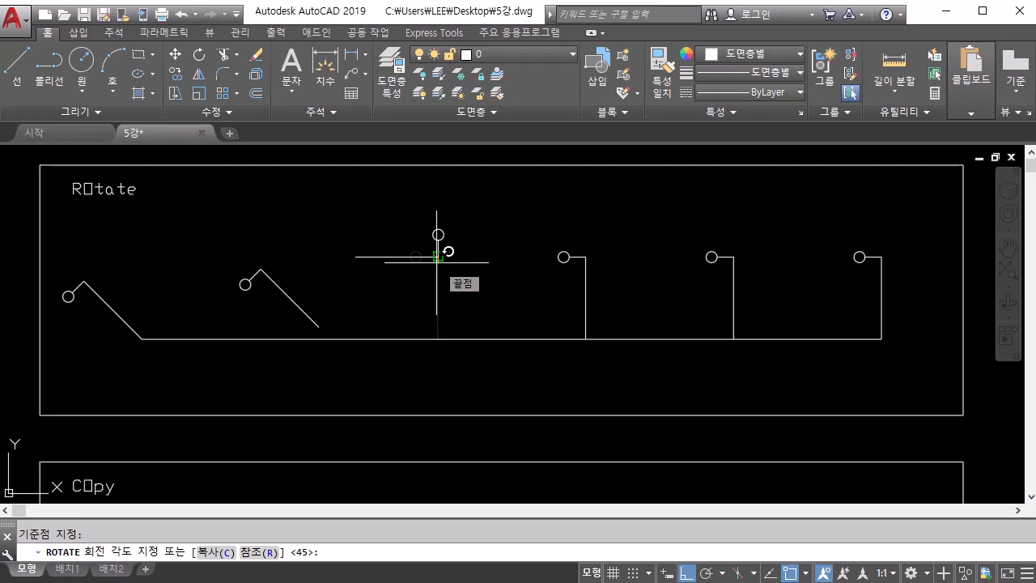
key("Return")
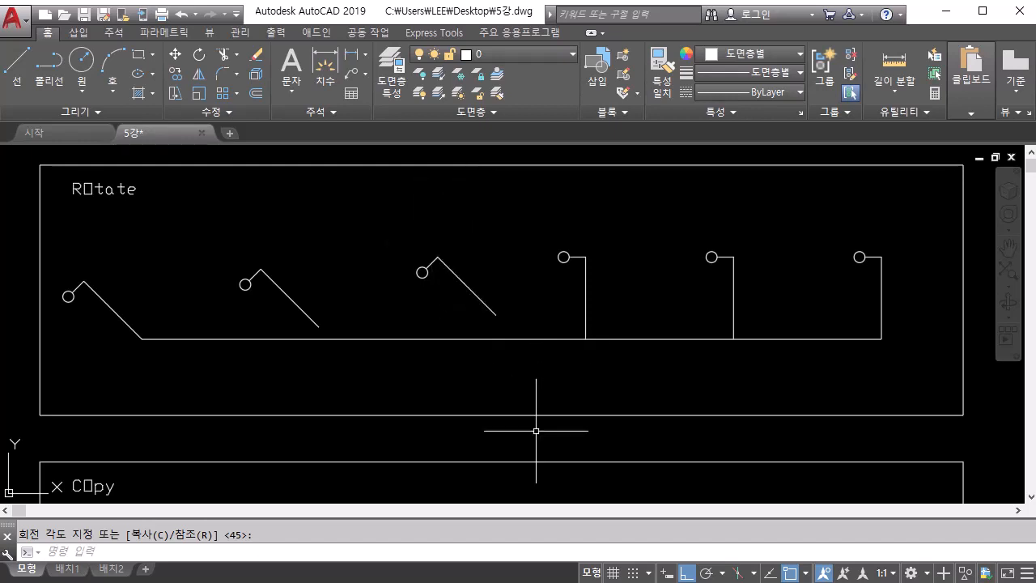
Rotate the fourth hooked figure 45° about a free point above it, with Ortho mode turned off.
key("Return")
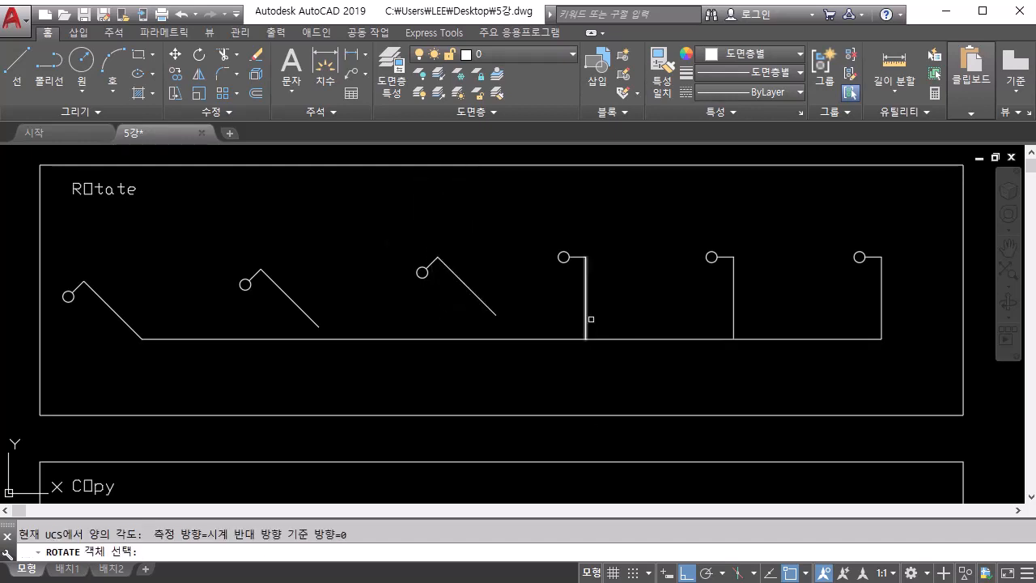
left_click(621, 235)
left_click(552, 303)
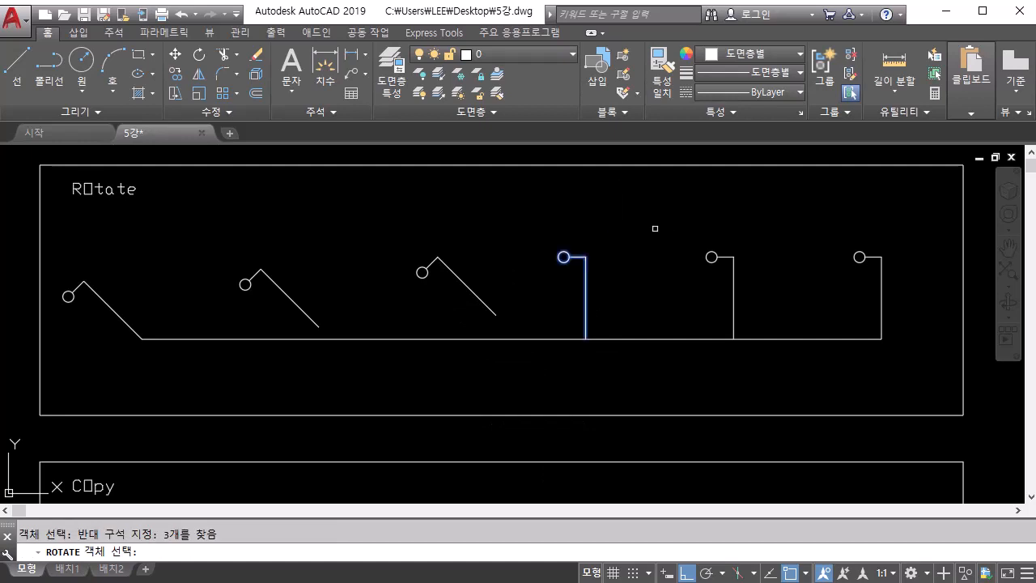
left_click(654, 229)
left_click(548, 305)
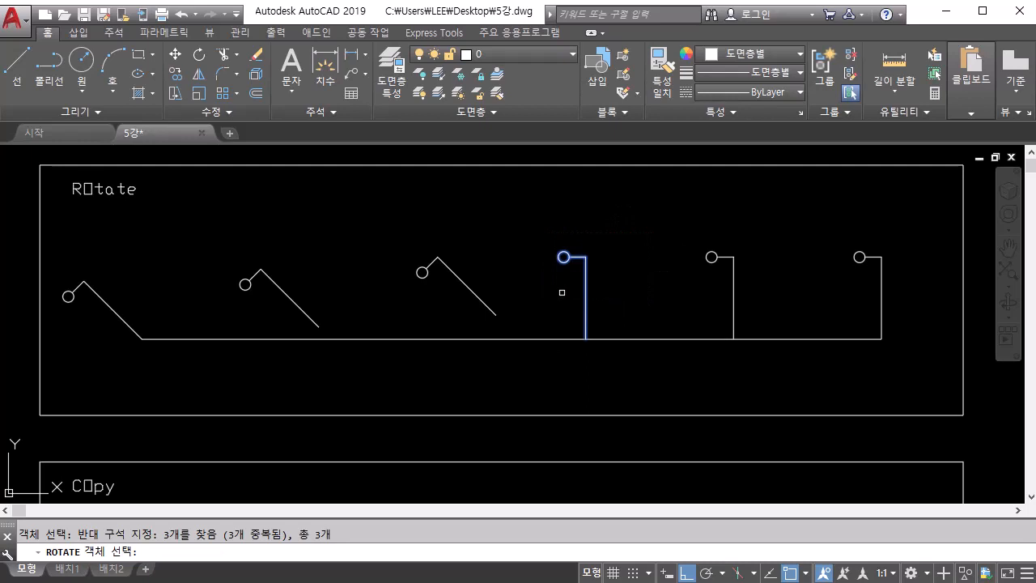
key("Return")
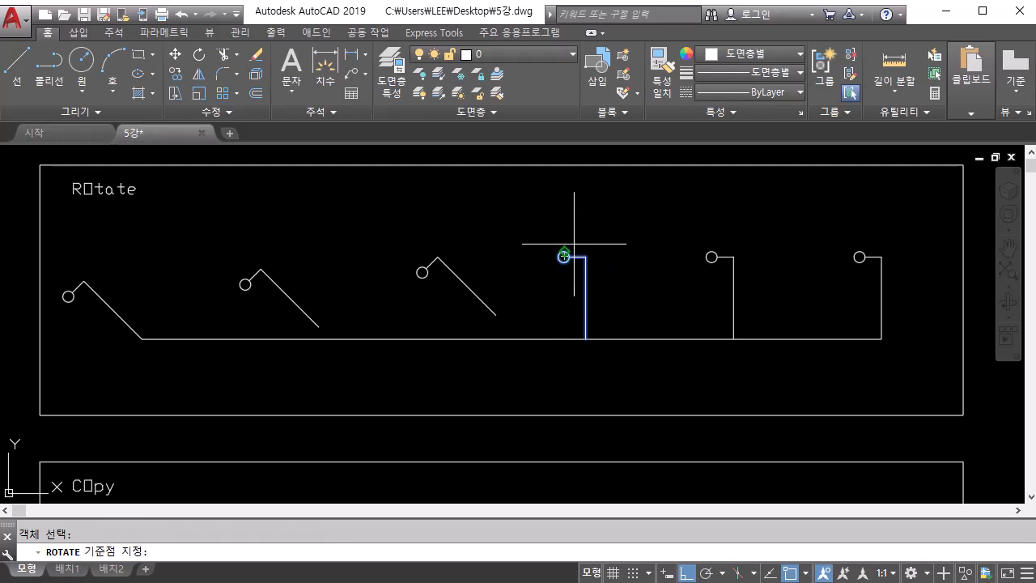
left_click(582, 175)
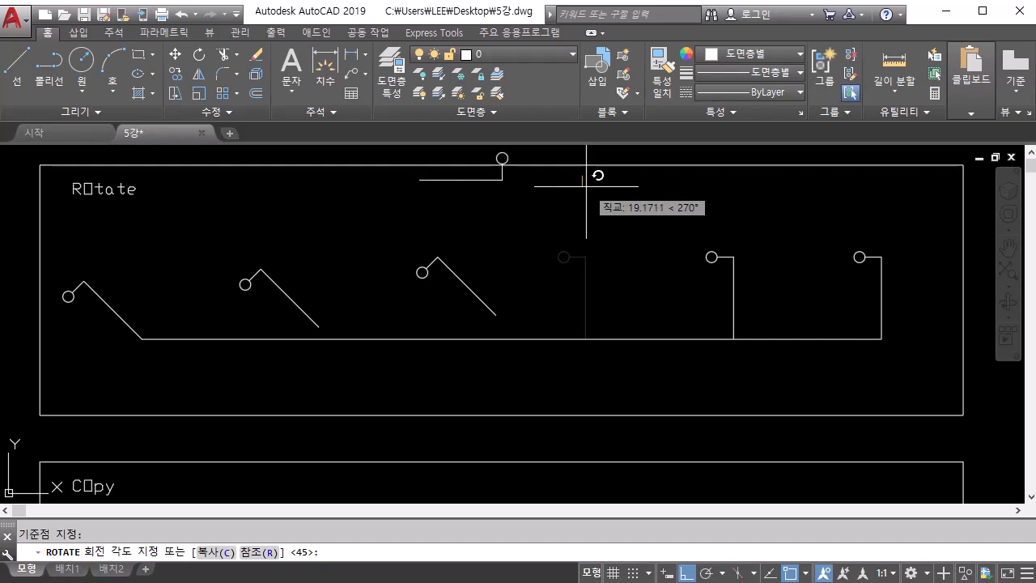
key("F8")
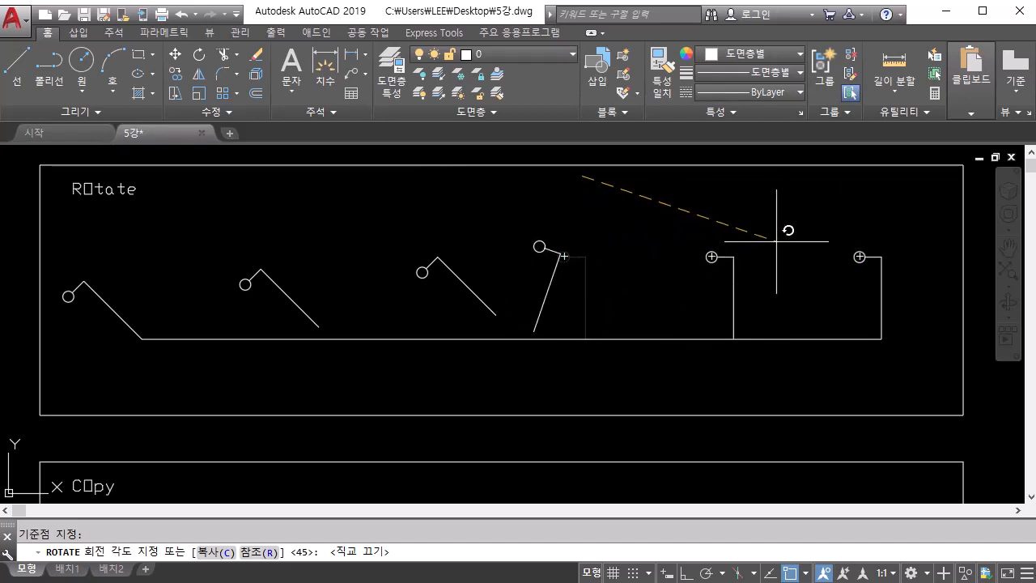
key("Return")
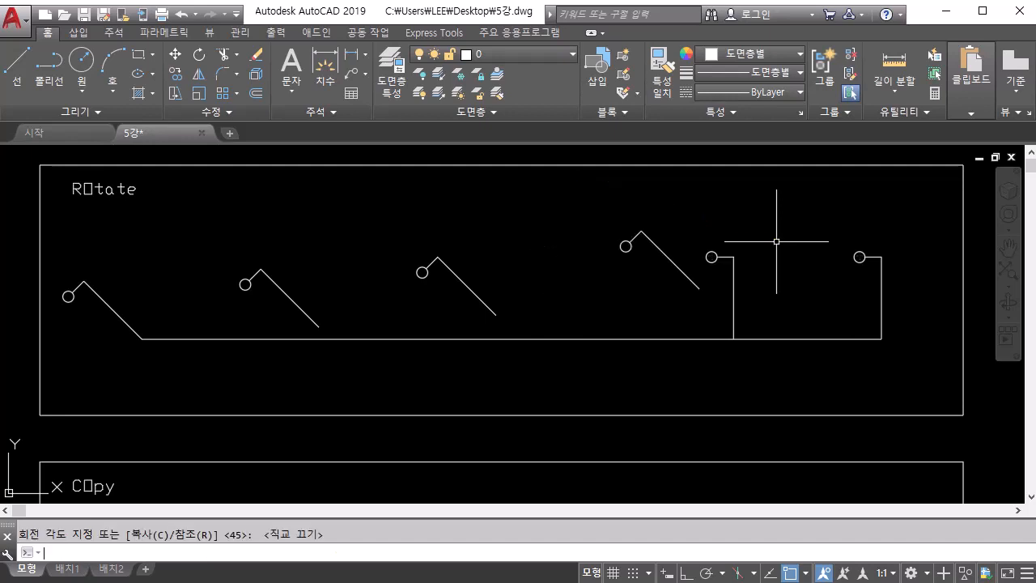
Rotate the fifth hooked figure by -45° about the lower endpoint of its vertical line.
key("Return")
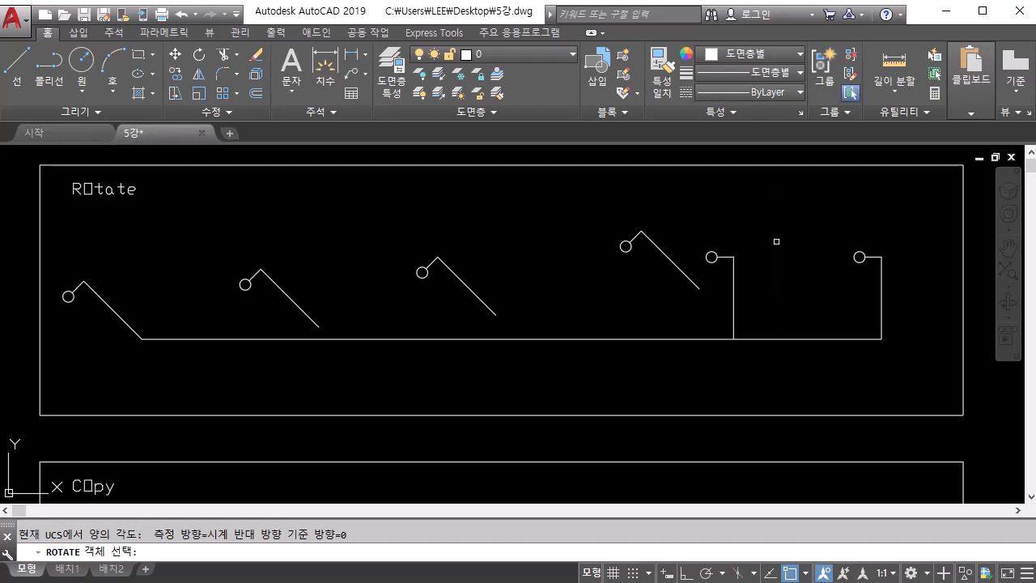
left_click(685, 212)
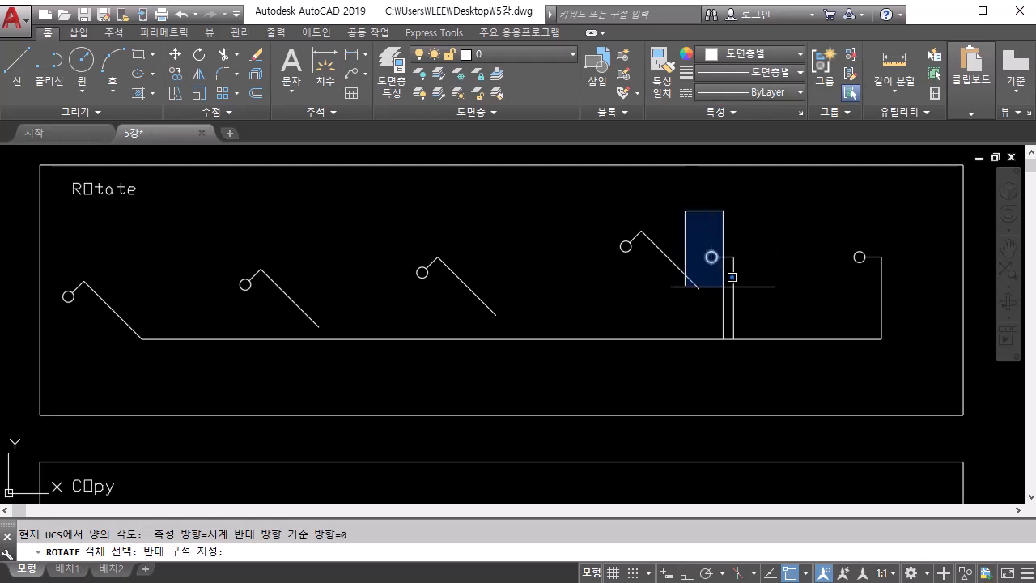
left_click(783, 382)
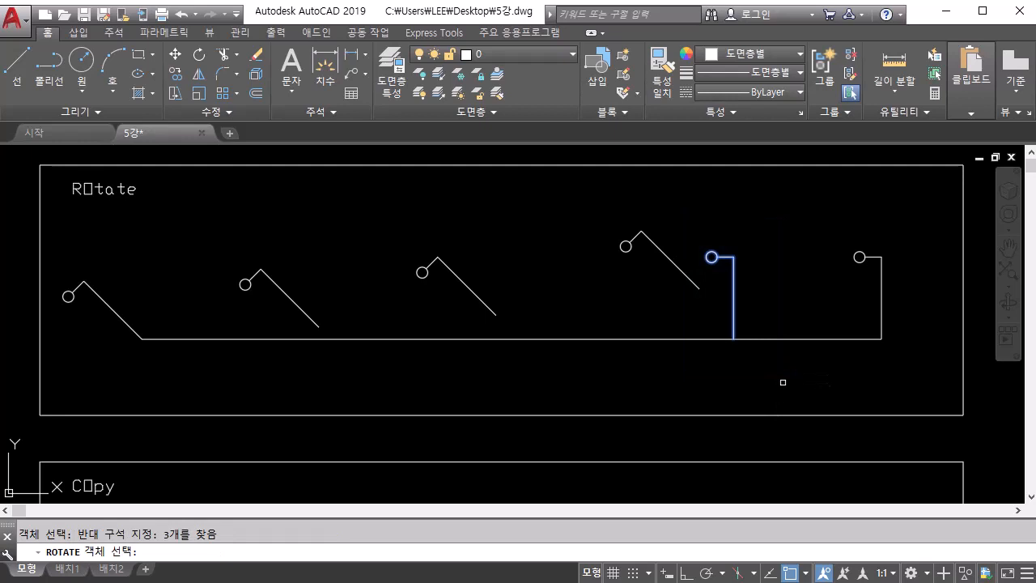
key("Return")
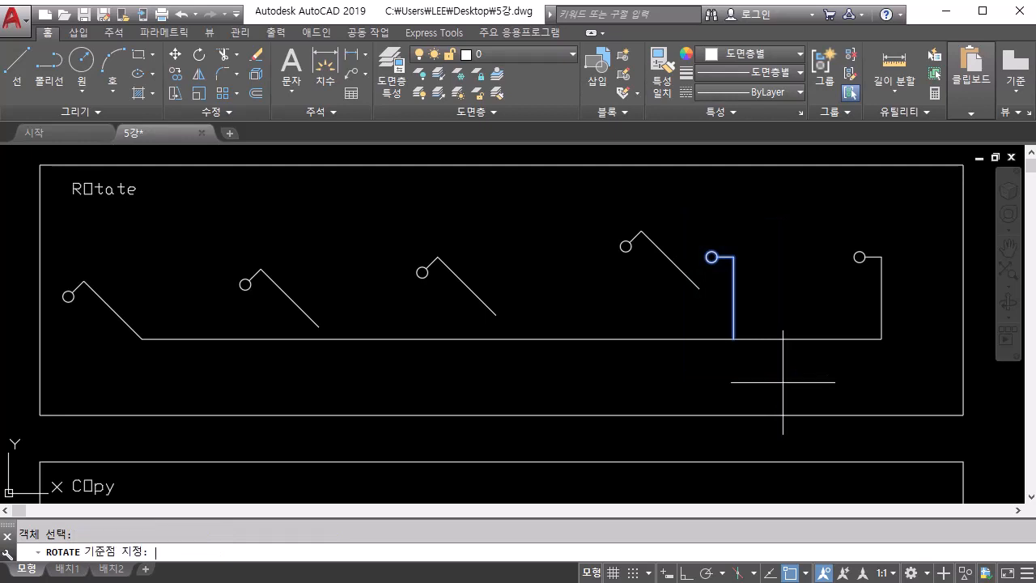
left_click(733, 338)
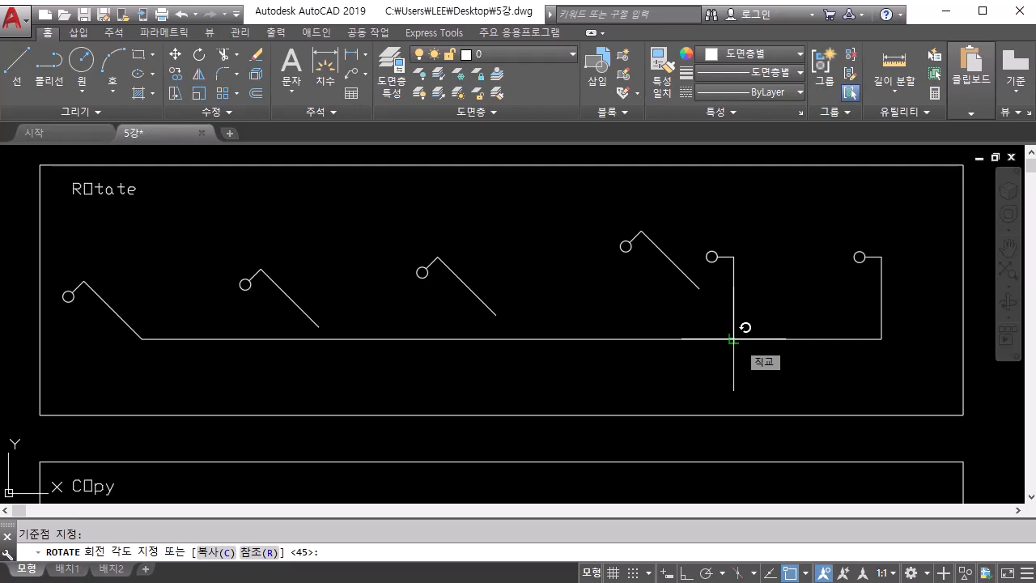
type("-45")
key("Return")
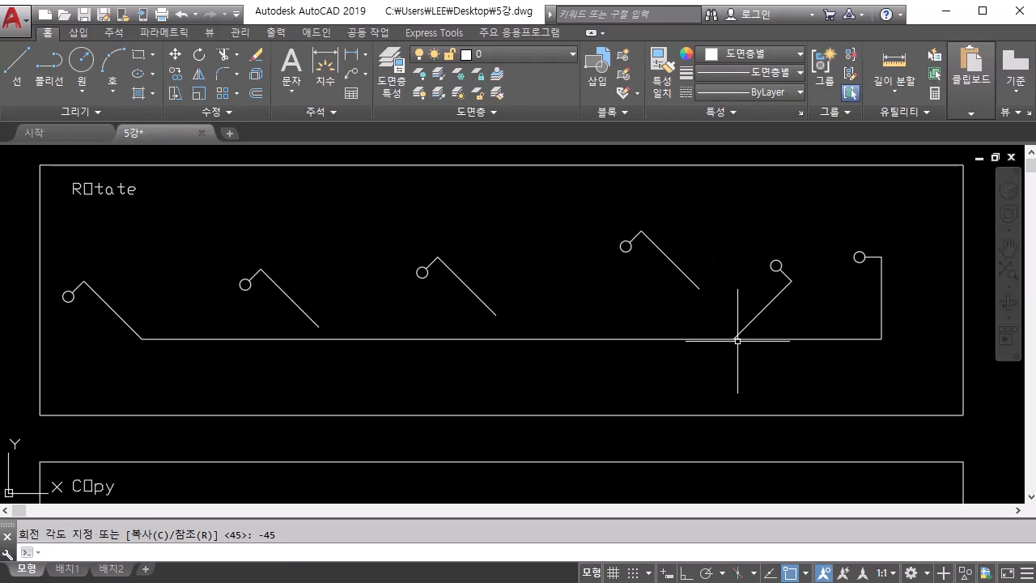
Rotate the last hooked figure by 315° about a free point above and to the left of it.
key("Return")
left_click(836, 225)
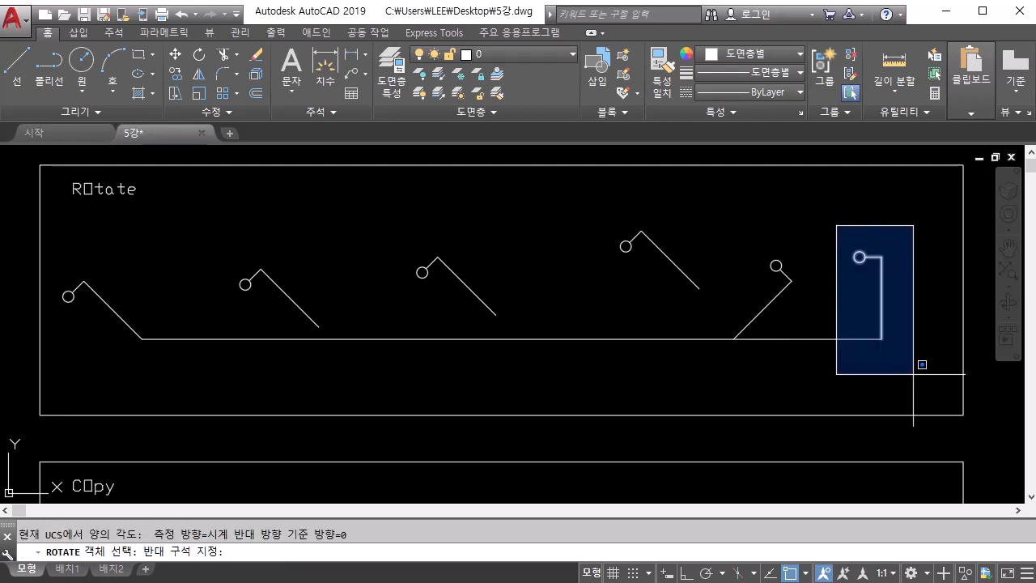
left_click(903, 368)
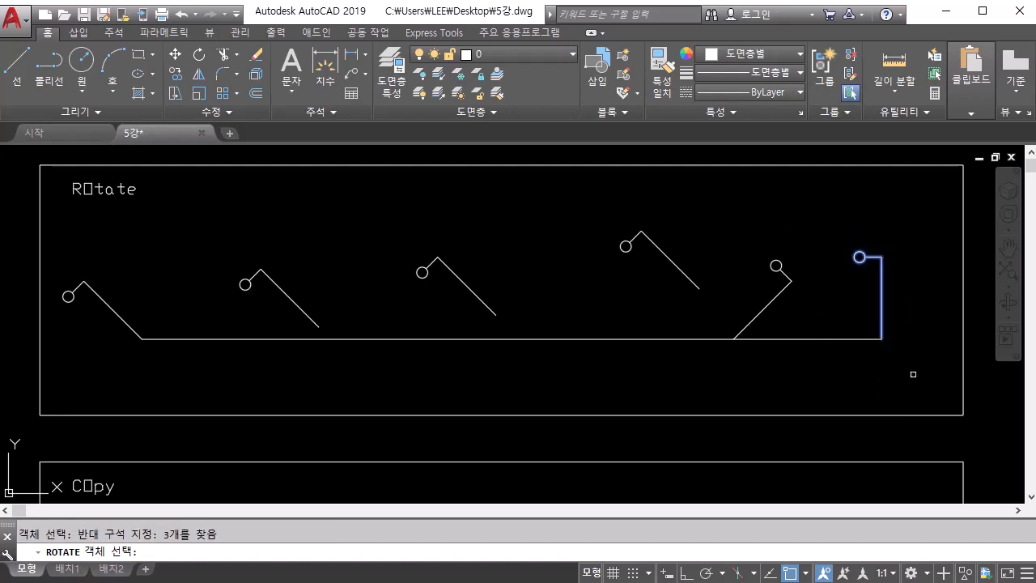
key("Return")
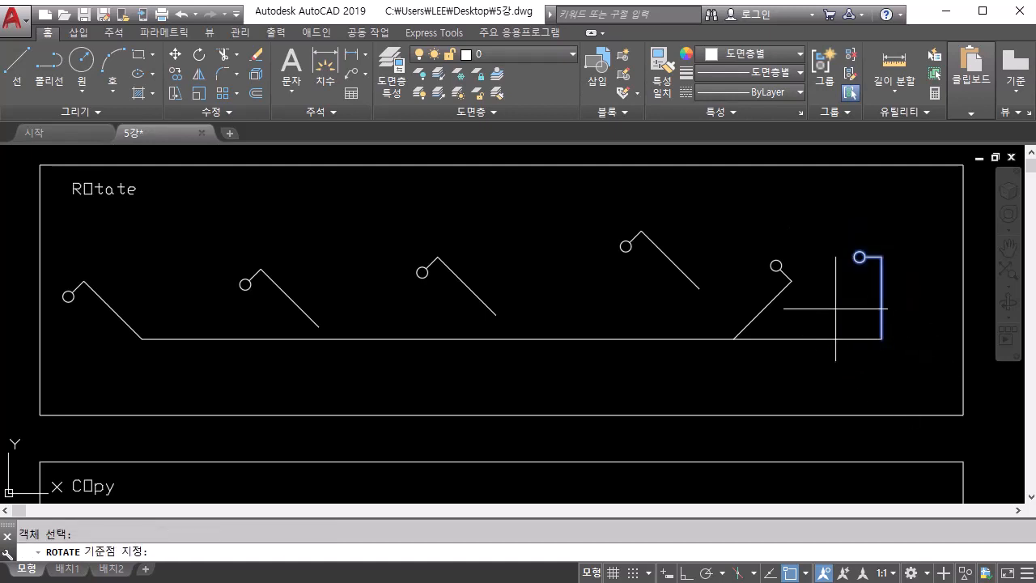
left_click(809, 205)
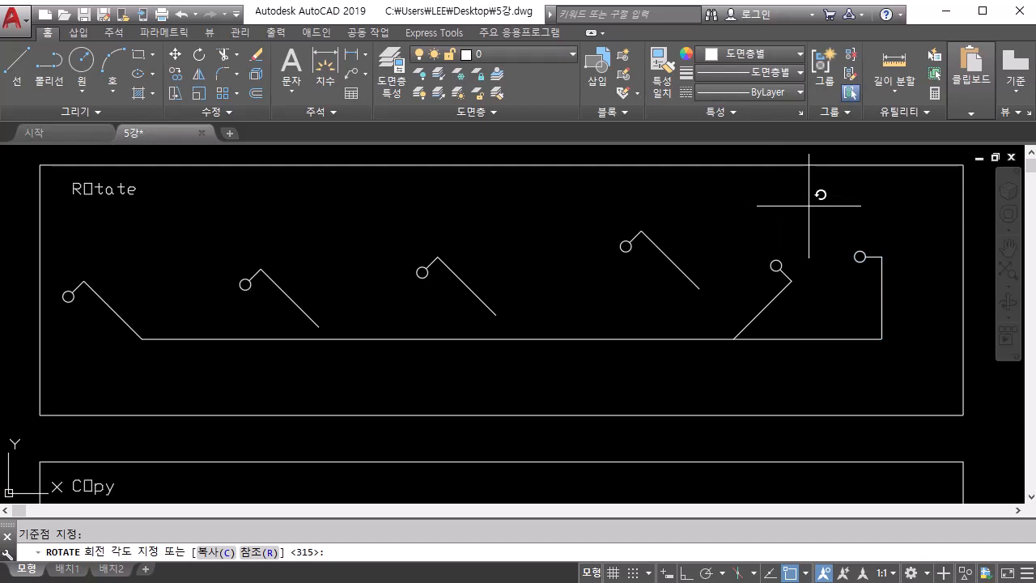
key("Return")
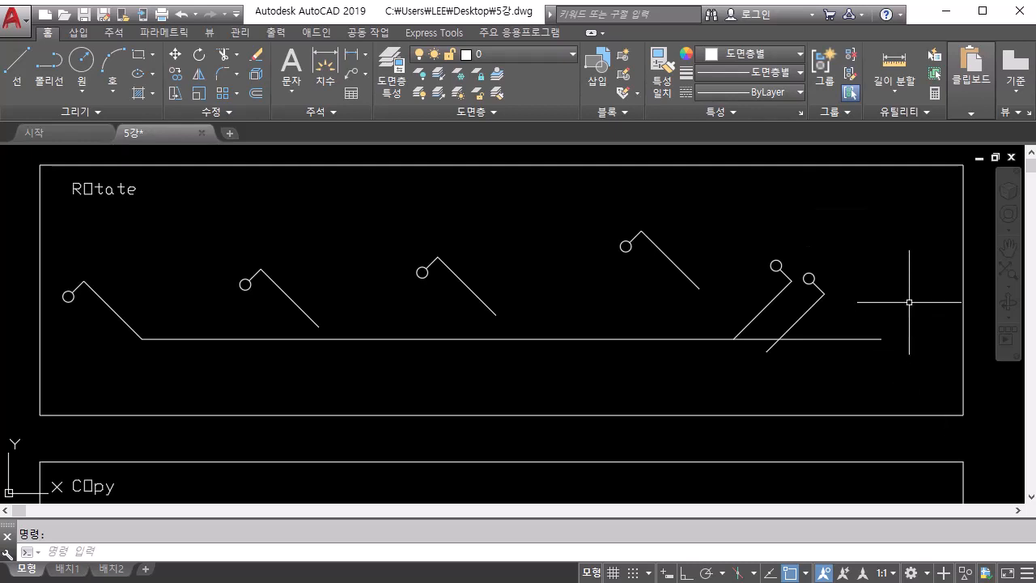
Add an angular dimension between the two slanted sides at the apex of the dimensioned triangle, placed inside it.
middle_click_drag(905, 301, 70, 315)
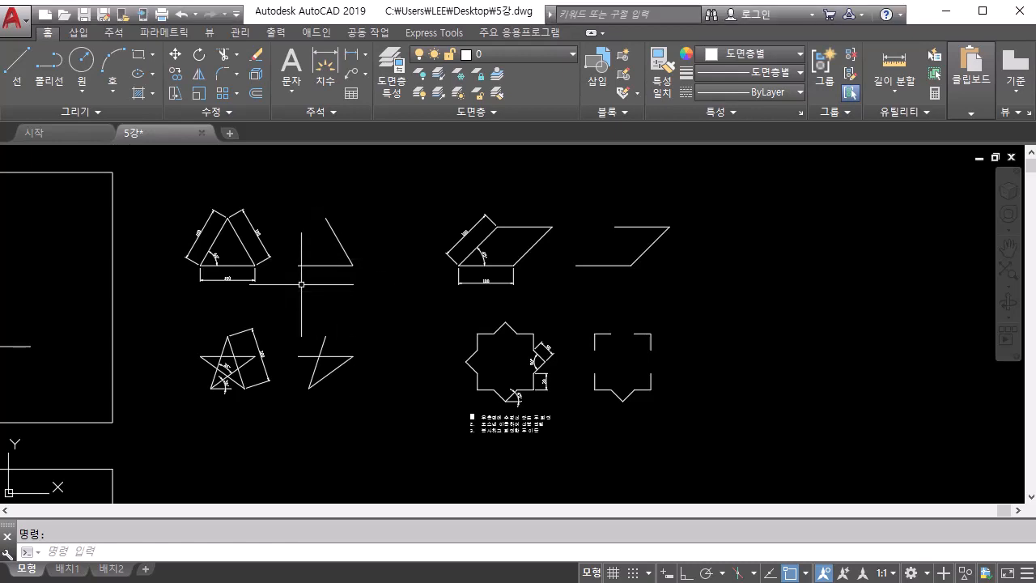
mouse_move(301, 287)
middle_mouse_down()
mouse_move(479, 453)
mouse_move(597, 485)
middle_mouse_up()
scroll(349, 331, "up", 4)
scroll(347, 323, "up", 2)
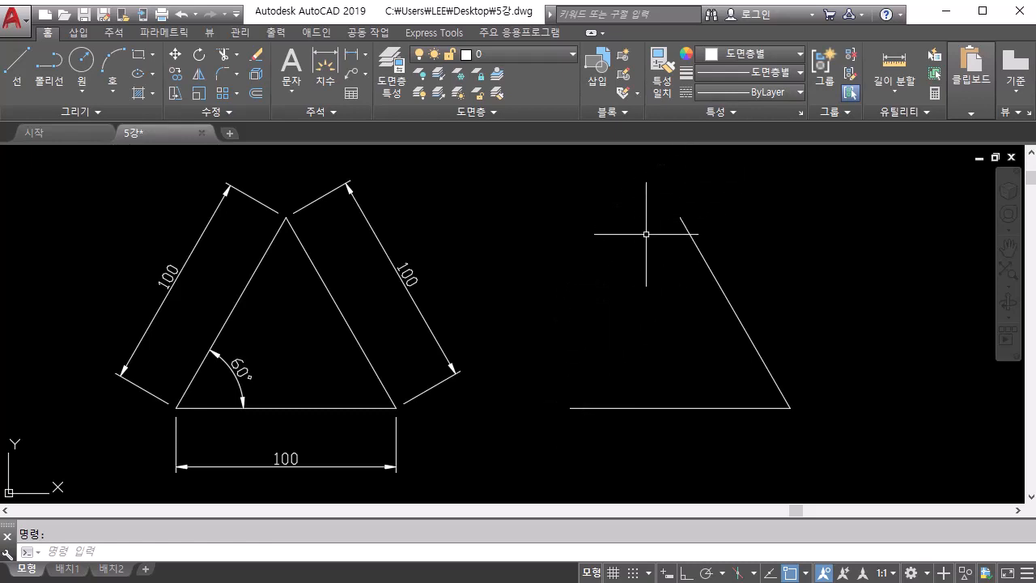
left_click(364, 53)
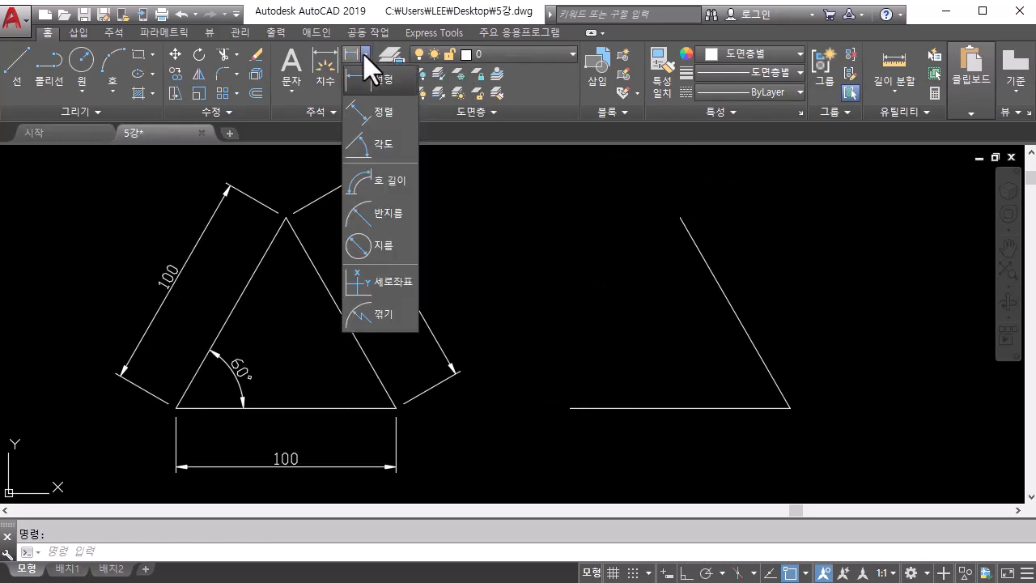
left_click(371, 148)
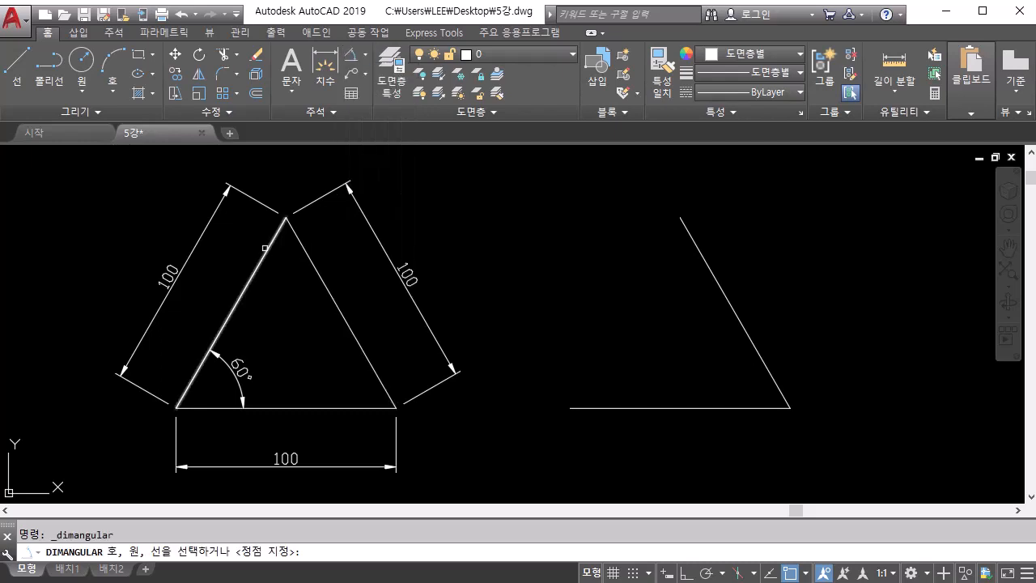
left_click(264, 247)
left_click(308, 258)
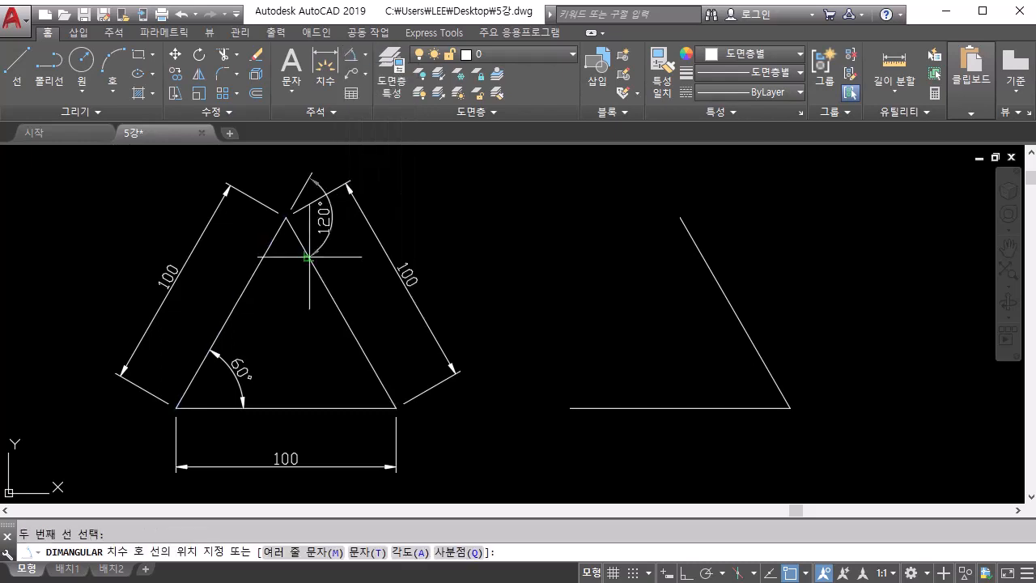
left_click(287, 297)
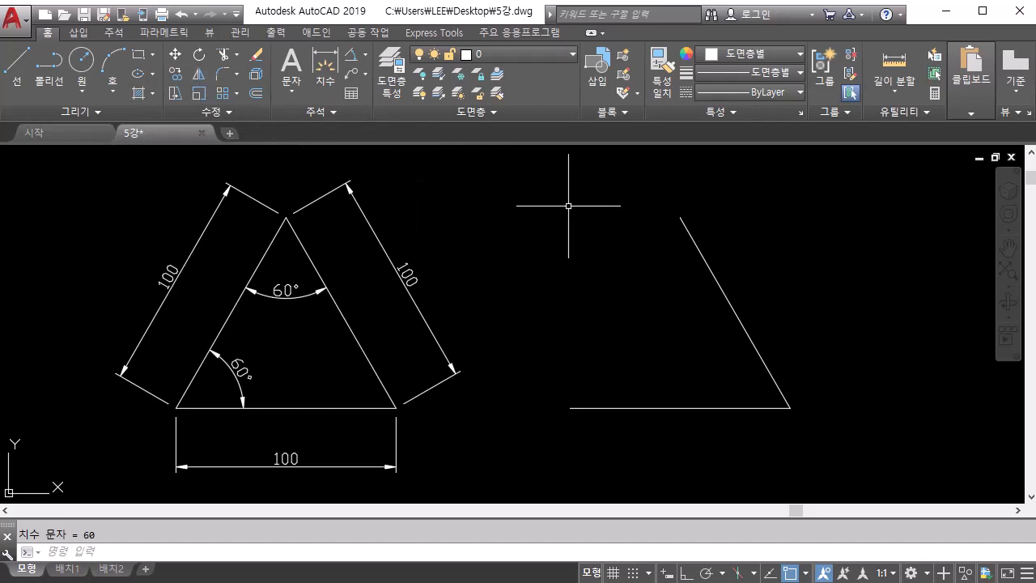
Complete the unfinished triangle by rotating a copy of its slanted side by -60° about the apex.
left_click(199, 55)
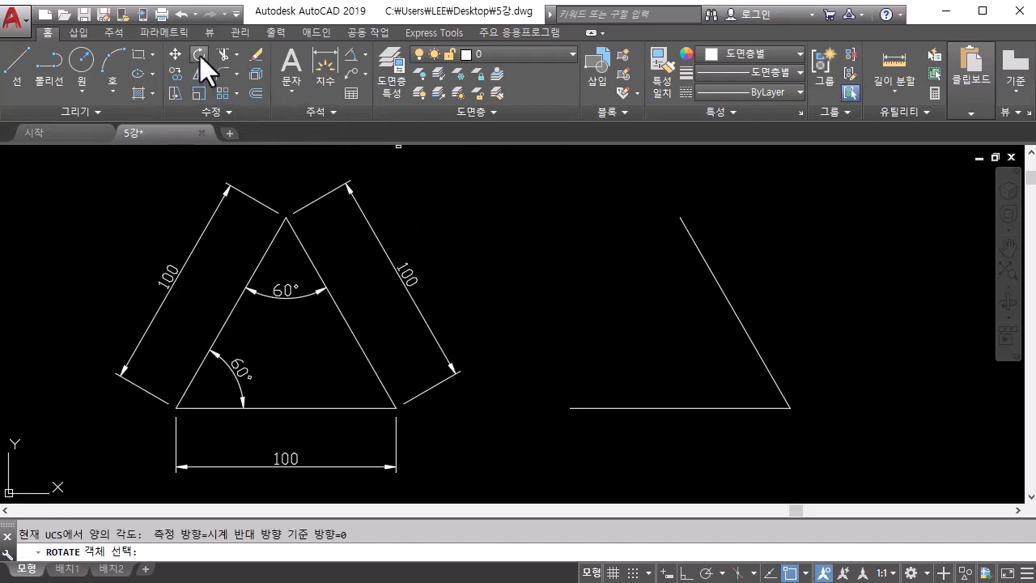
left_click(756, 267)
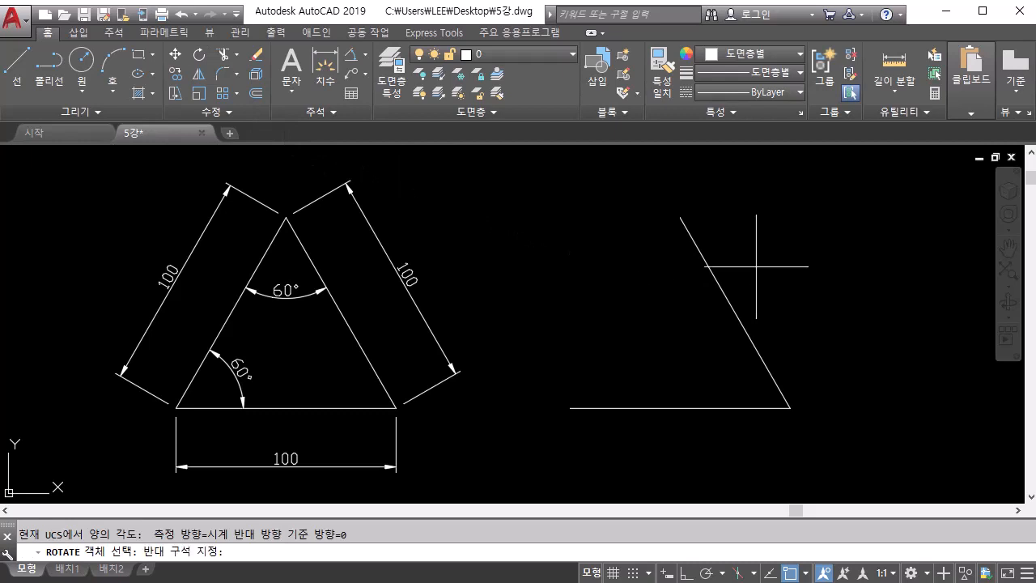
left_click(699, 327)
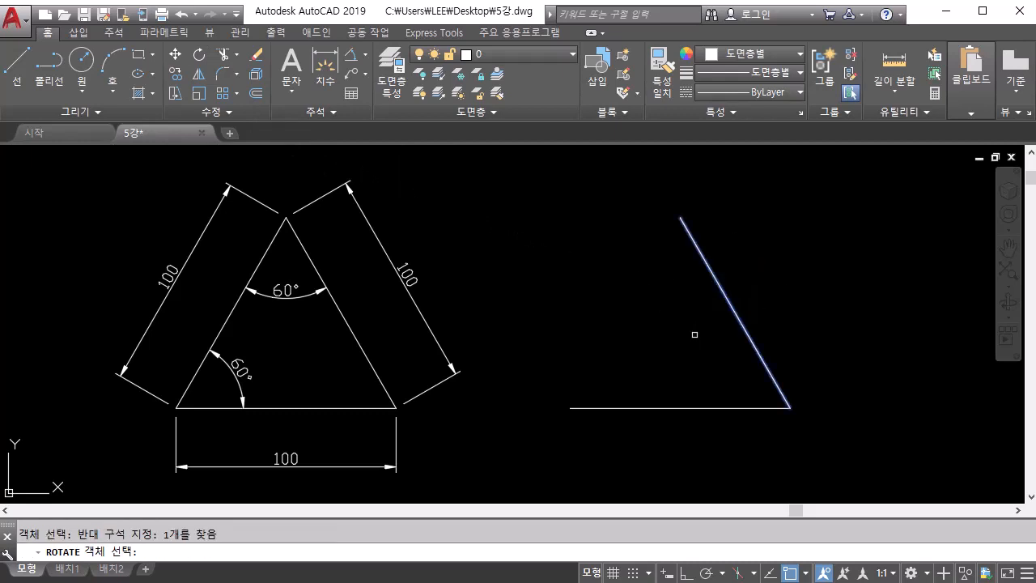
key("Return")
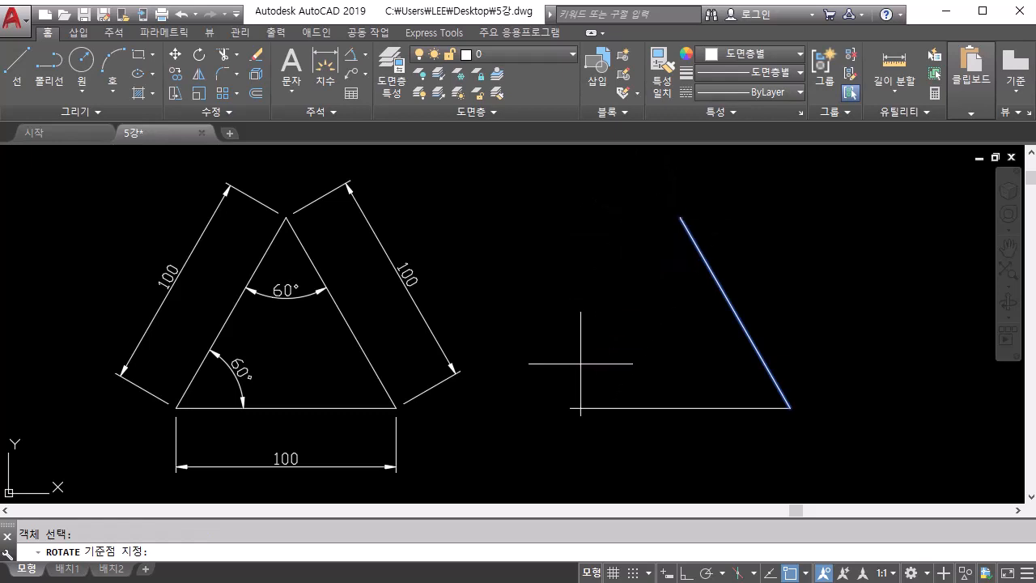
left_click(680, 217)
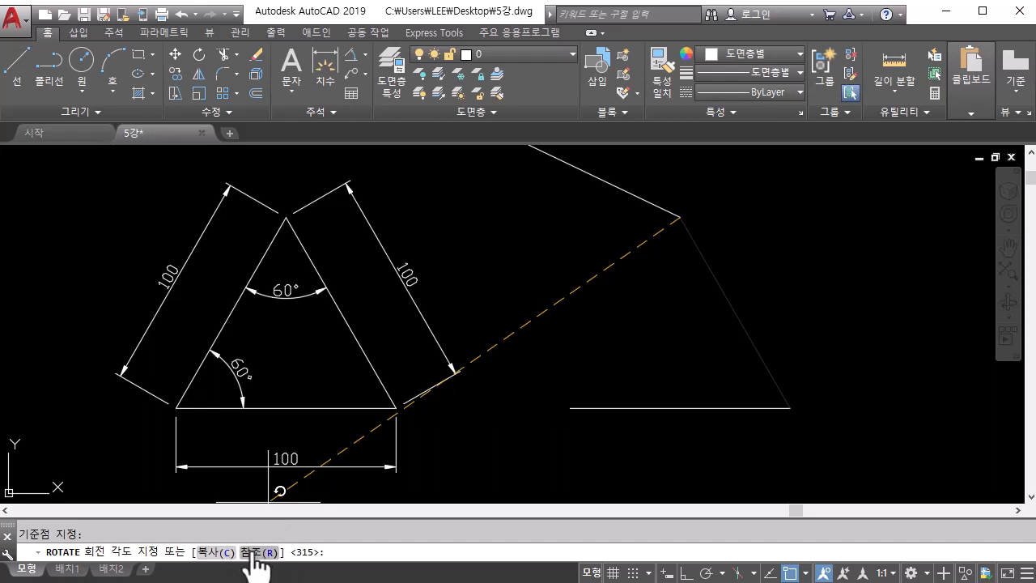
left_click(217, 553)
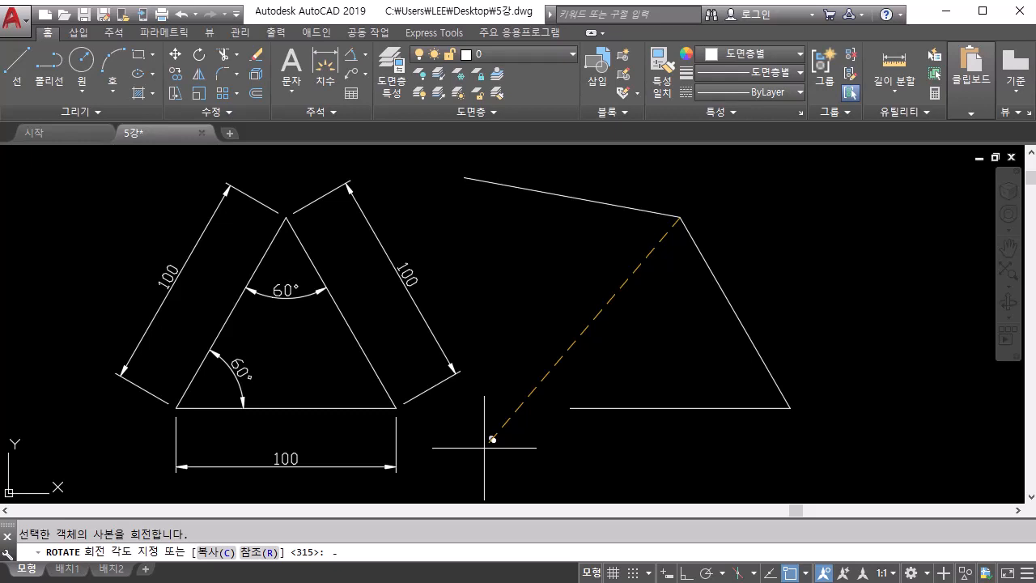
type("60")
key("Return")
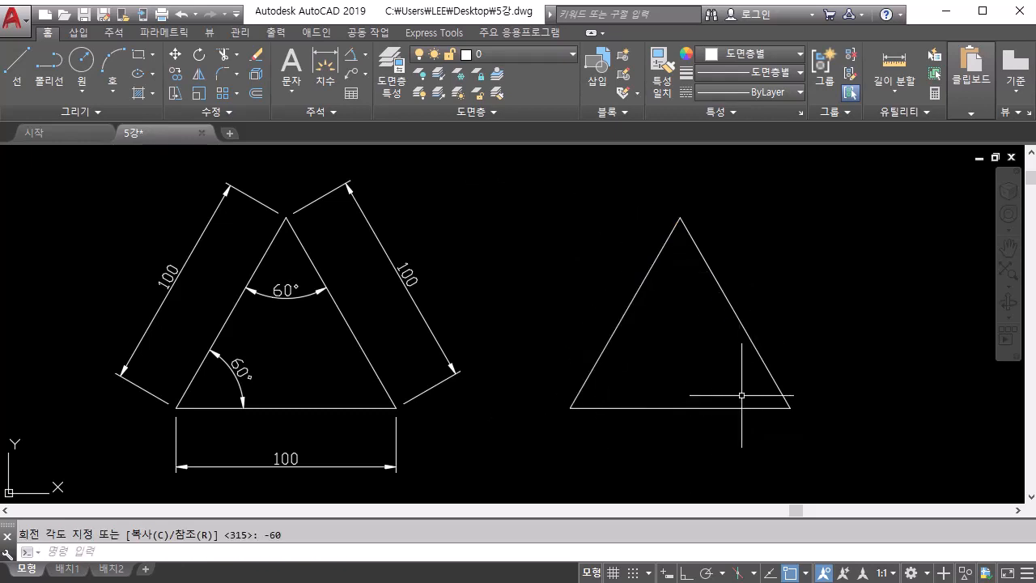
Complete the unfinished parallelogram by rotating a copy of its lower horizontal line 45° about that line's left endpoint.
middle_click_drag(737, 394, 280, 381)
middle_click_drag(785, 362, 321, 363)
middle_click_drag(473, 375, 365, 358)
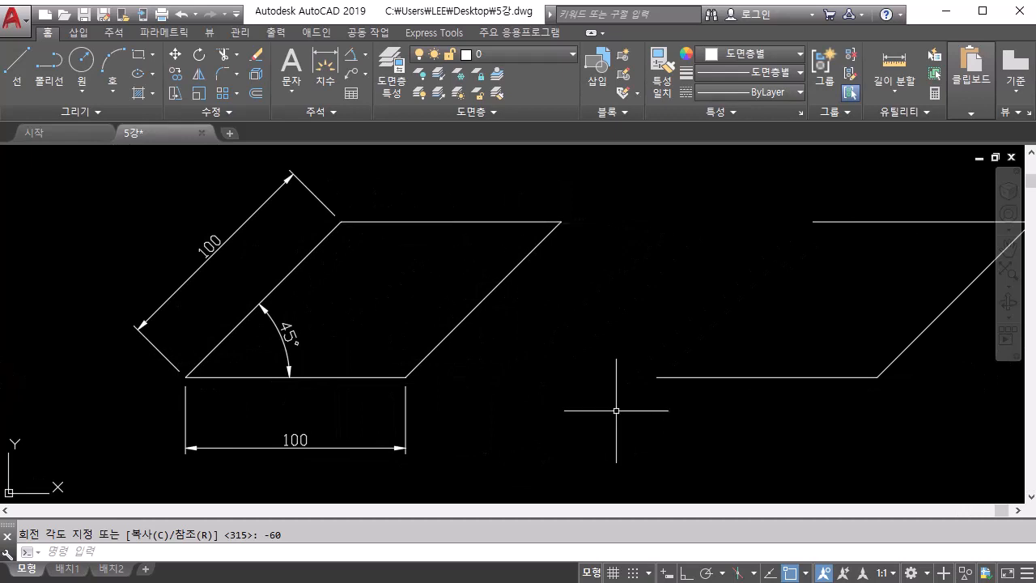
mouse_move(694, 412)
middle_mouse_down()
mouse_move(539, 412)
mouse_move(565, 413)
middle_mouse_up()
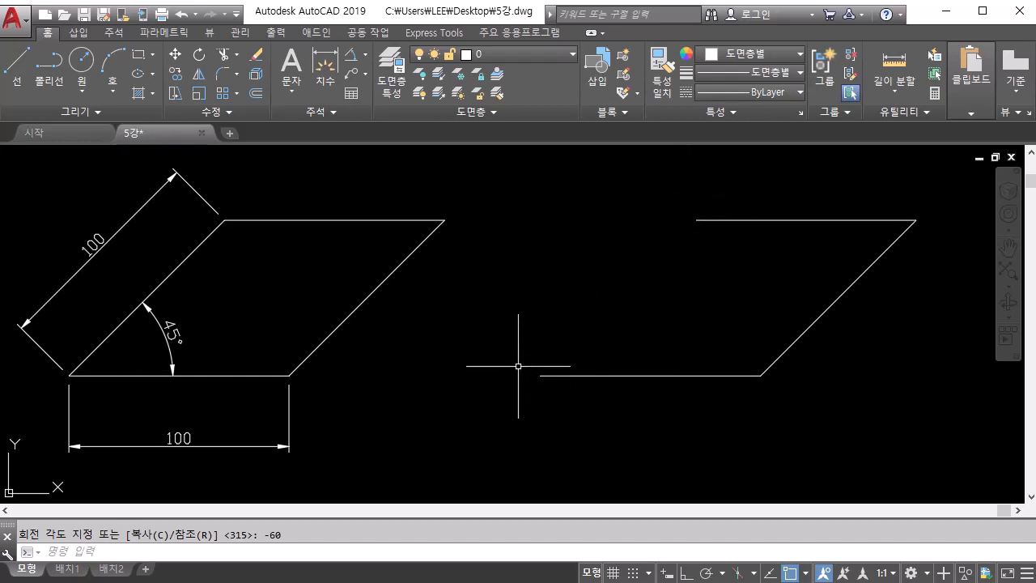
left_click(197, 55)
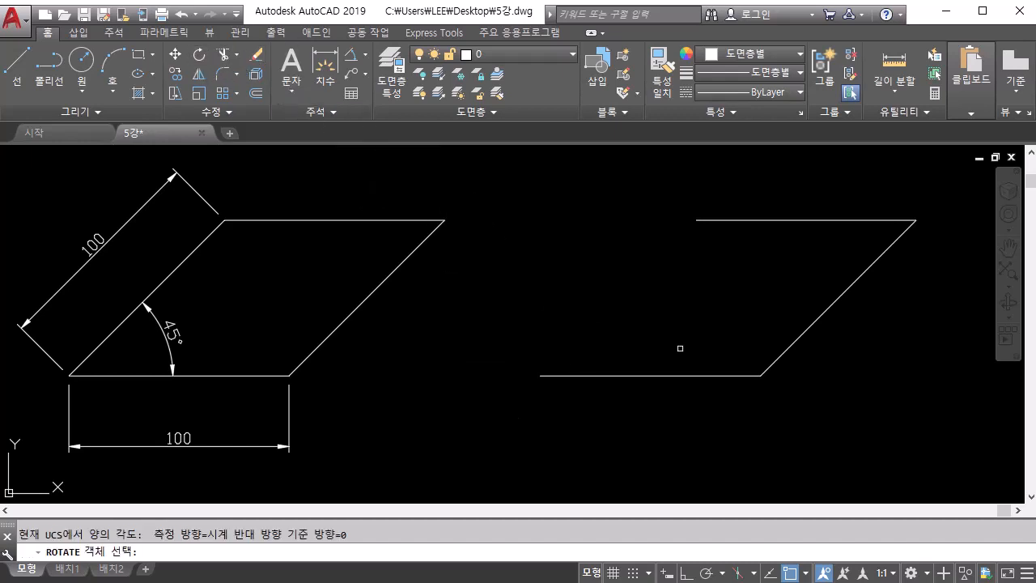
left_click(717, 323)
left_click(615, 363)
left_click(657, 346)
left_click(609, 404)
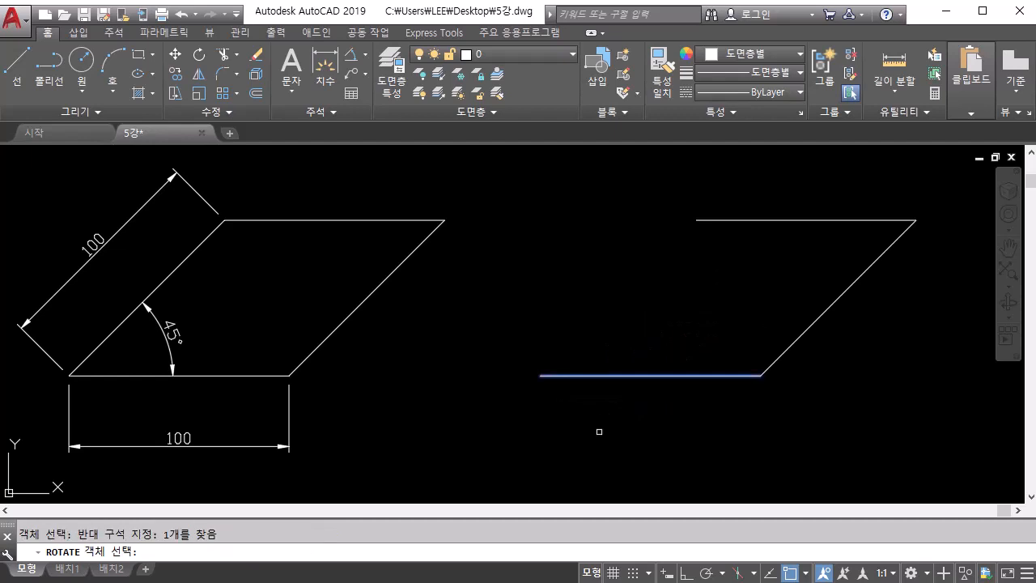
key("Return")
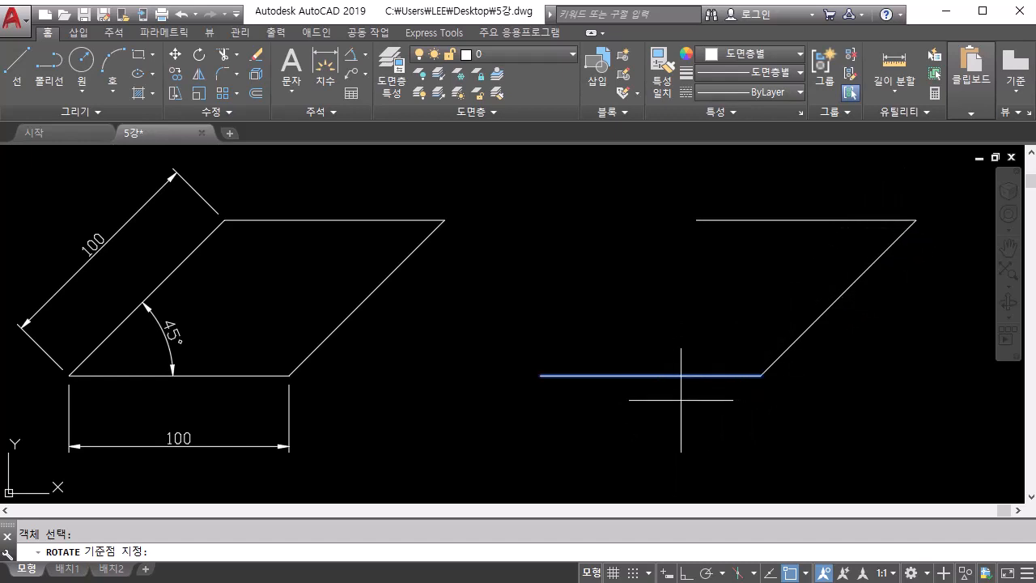
left_click(538, 375)
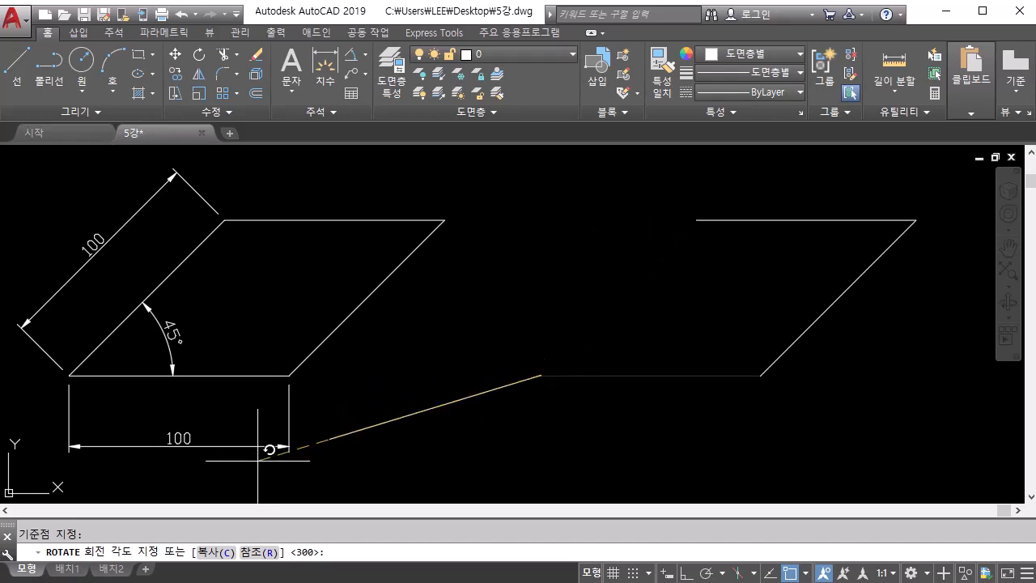
left_click(217, 561)
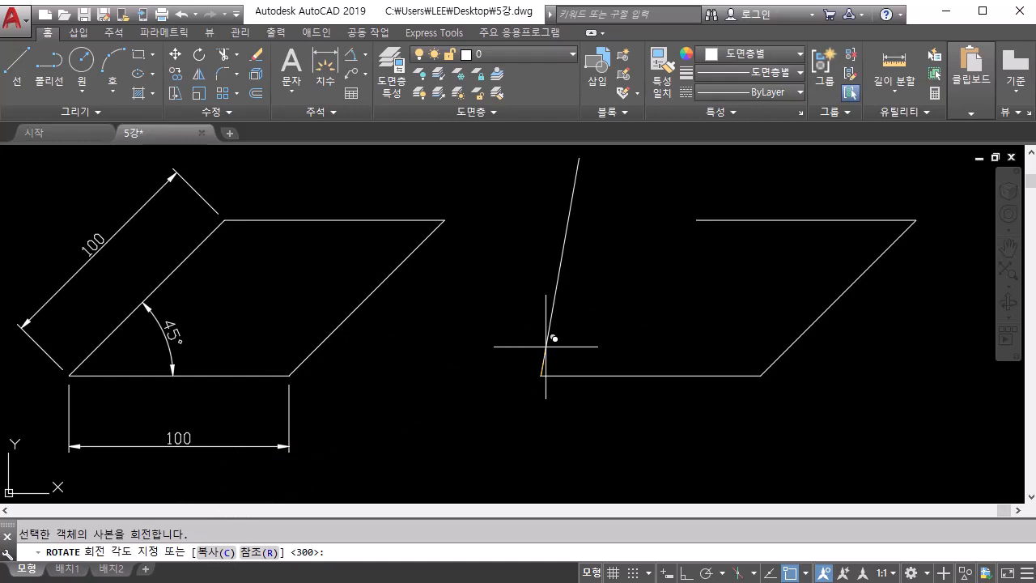
type("45")
key("Return")
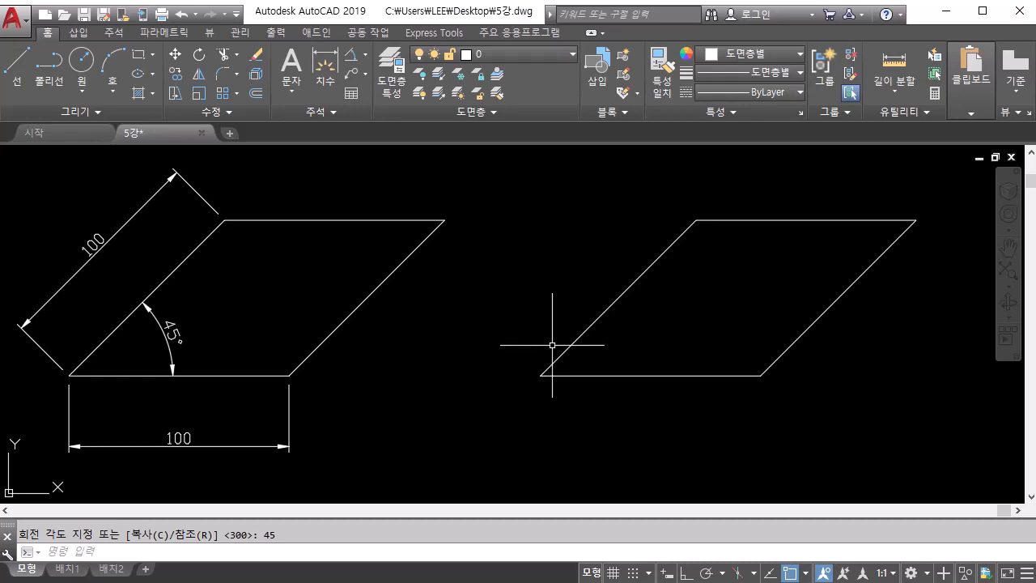
Examine the eight-pointed outline exercise and the dimensioned five-pointed star beside its unfinished figure.
scroll(550, 348, "down", 3)
middle_click_drag(509, 370, 502, 339)
scroll(601, 362, "up", 2)
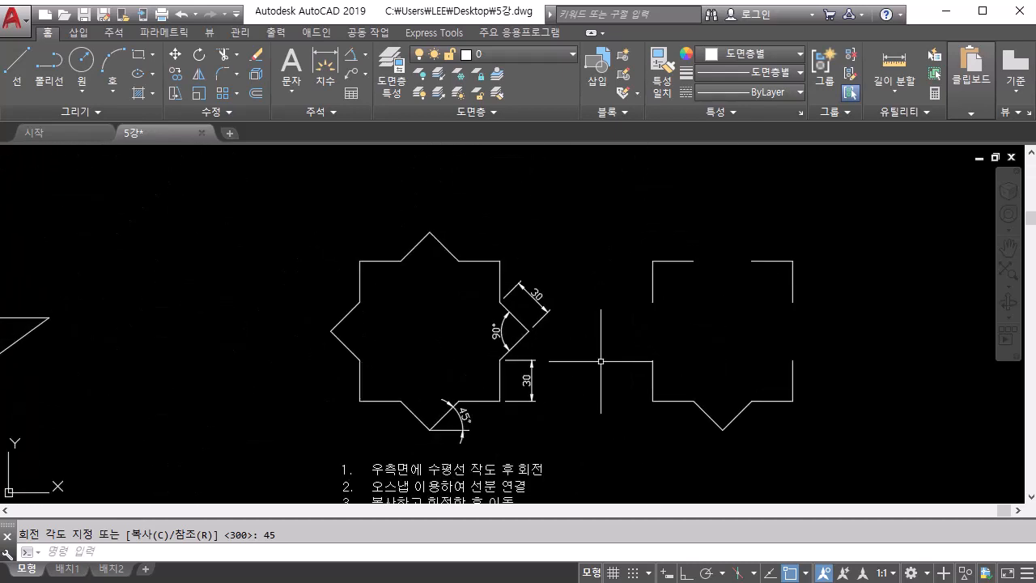
mouse_move(601, 362)
middle_mouse_down()
mouse_move(586, 345)
mouse_move(689, 286)
mouse_move(1007, 289)
middle_mouse_up()
middle_click_drag(336, 318, 551, 404)
scroll(475, 378, "up", 4)
scroll(552, 405, "down", 2)
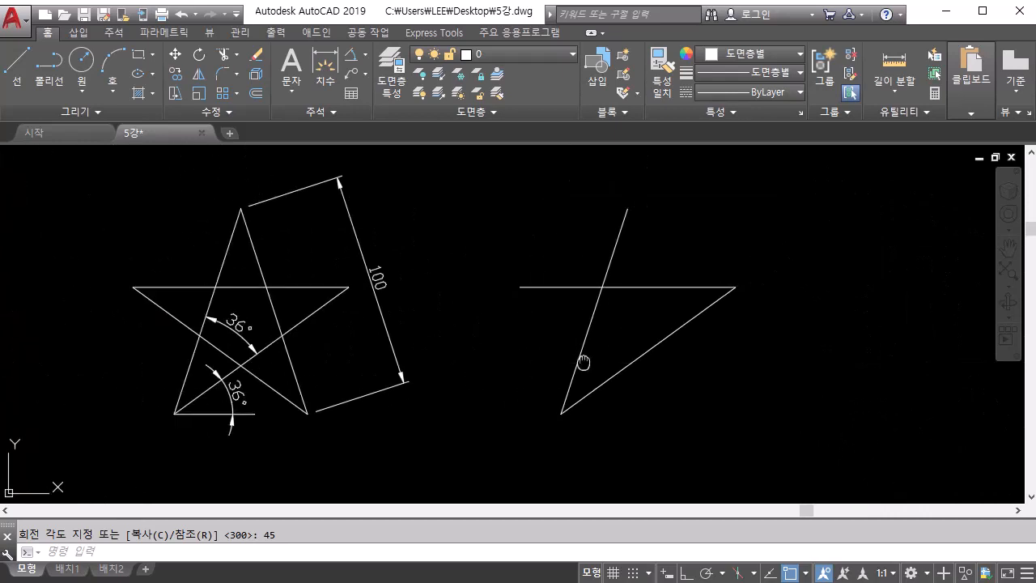
middle_click_drag(583, 363, 594, 351)
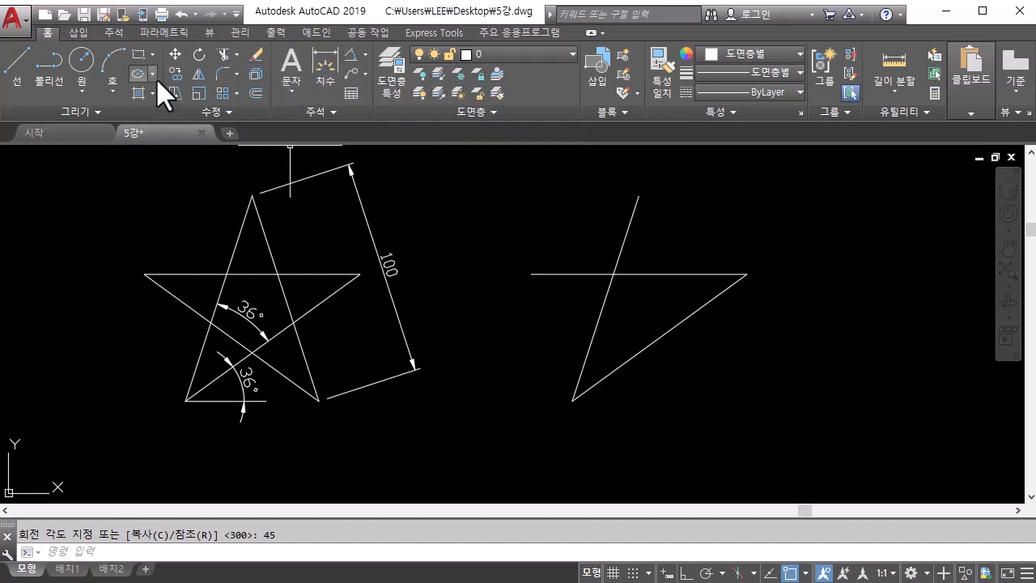
Rotate a copy of the unfinished star's horizontal line by -36° about its left endpoint.
left_click(198, 53)
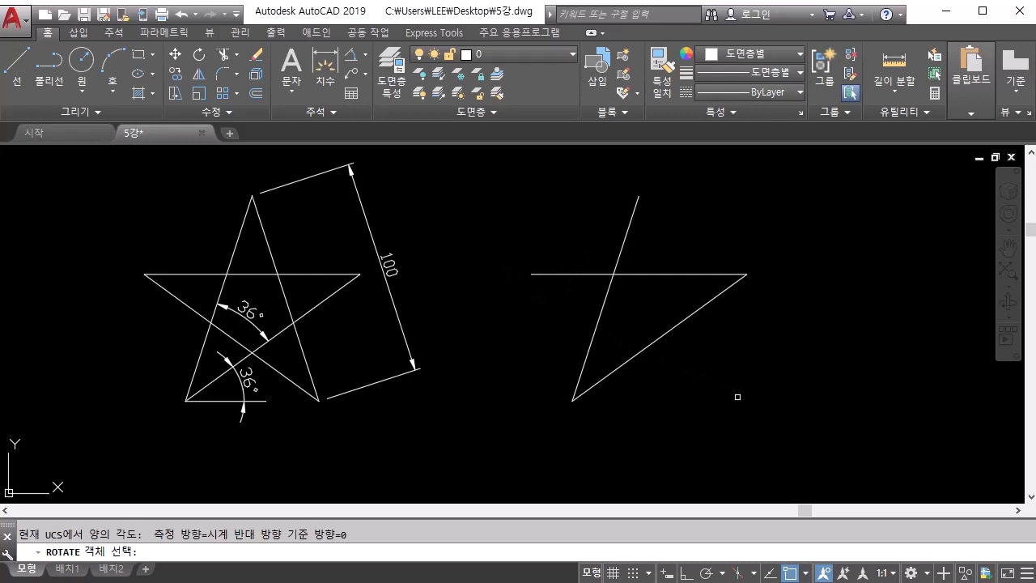
left_click(591, 275)
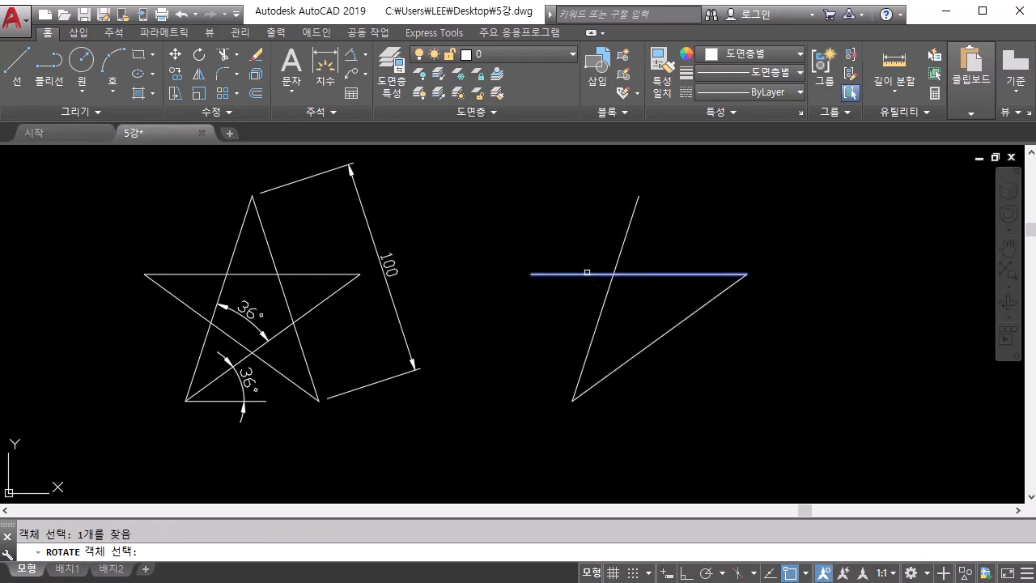
key("Return")
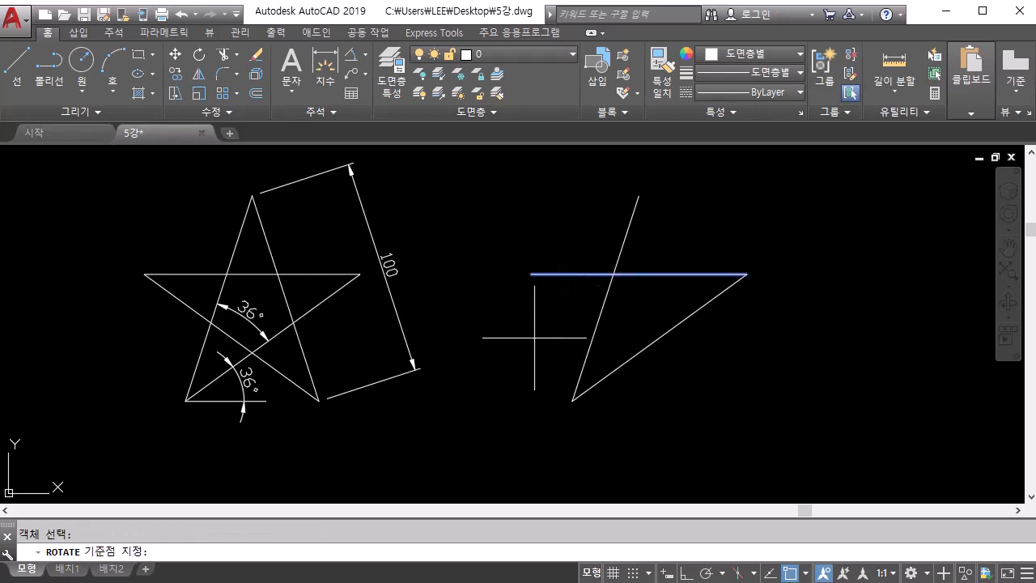
left_click(531, 275)
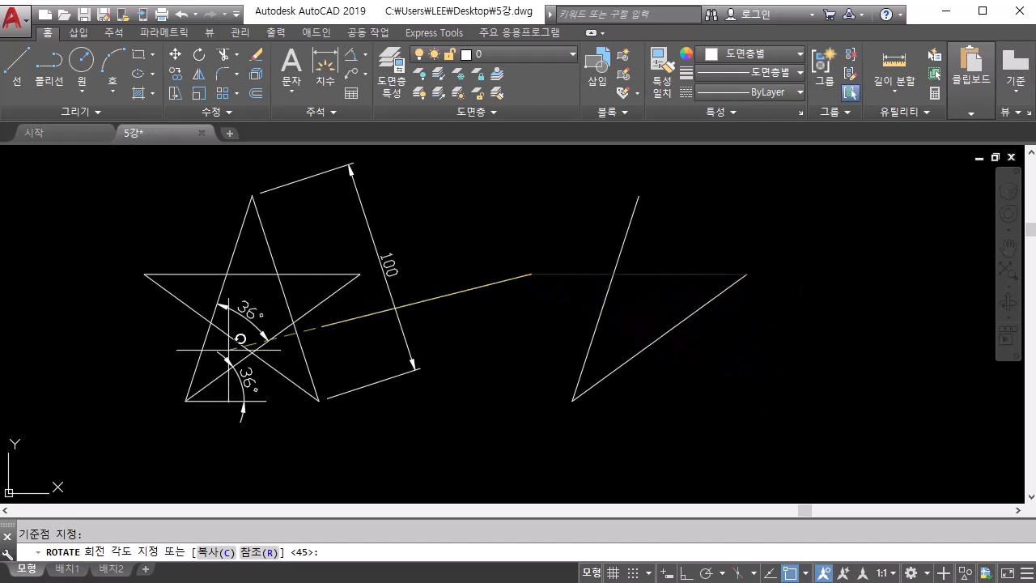
left_click(216, 559)
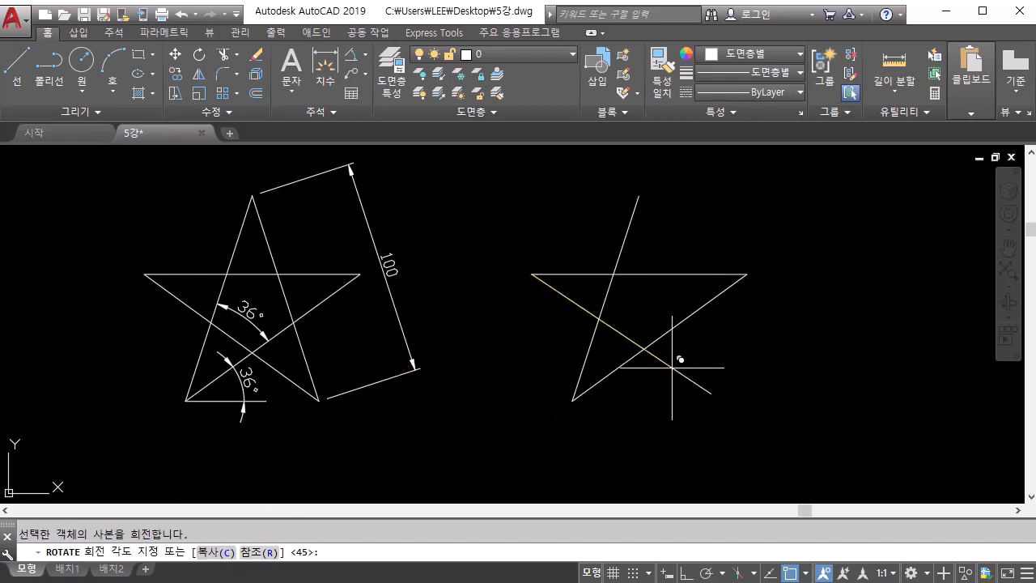
type("-36")
key("Return")
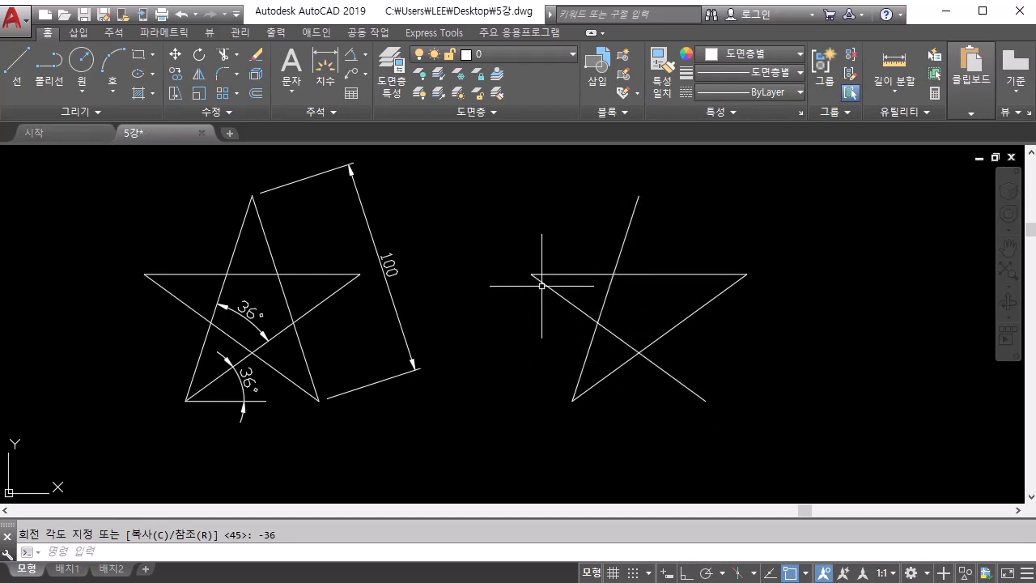
Copy the new descending diagonal of the unfinished star in place, using its lower-right endpoint as base and destination point.
mouse_move(705, 401)
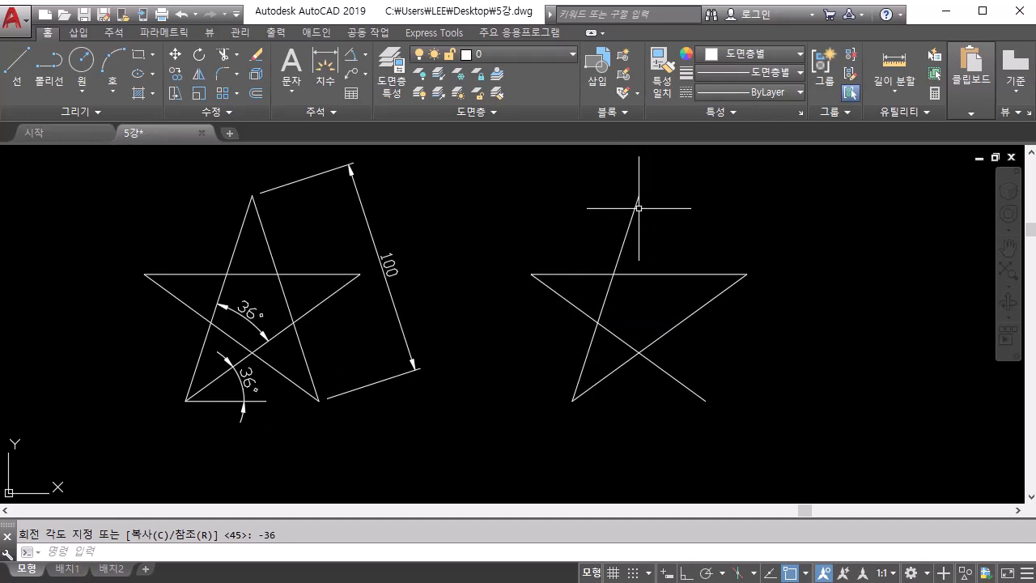
left_click(180, 77)
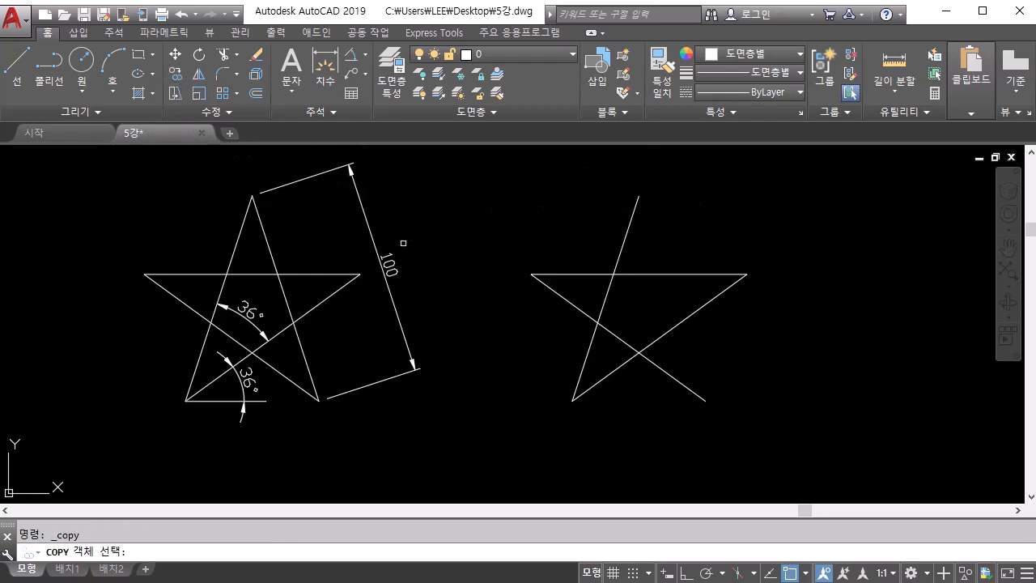
left_click(622, 338)
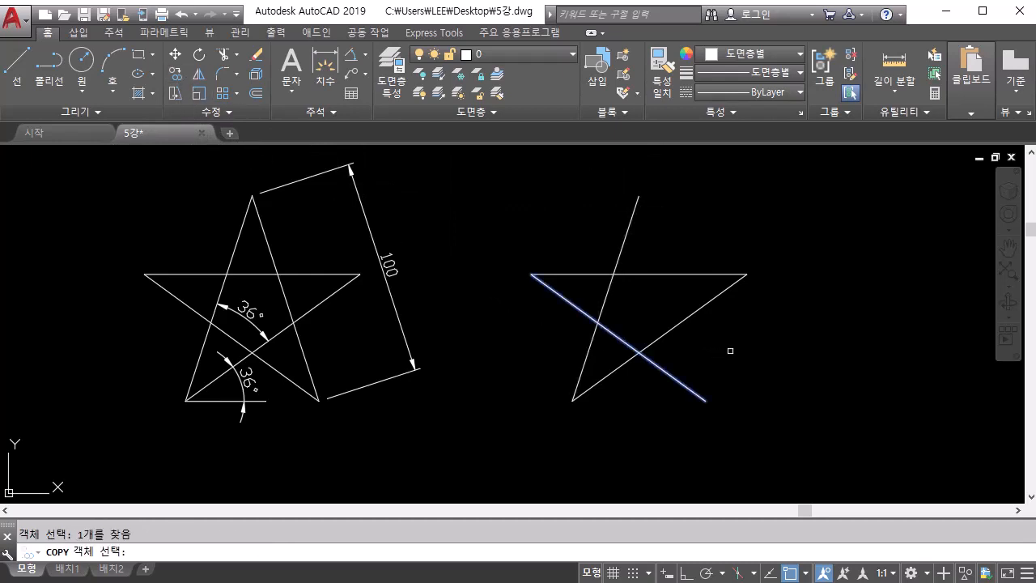
key("Return")
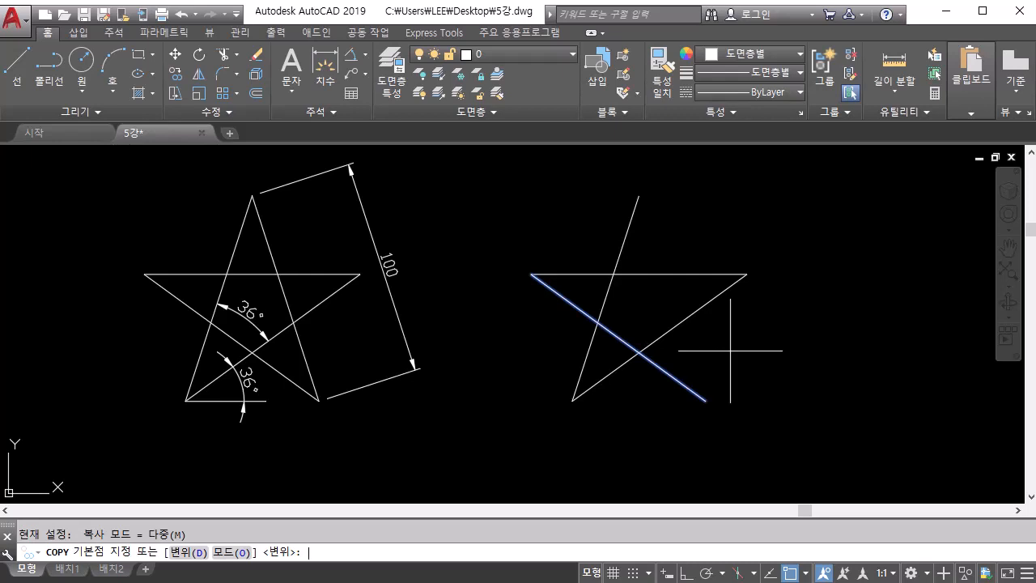
left_click(706, 401)
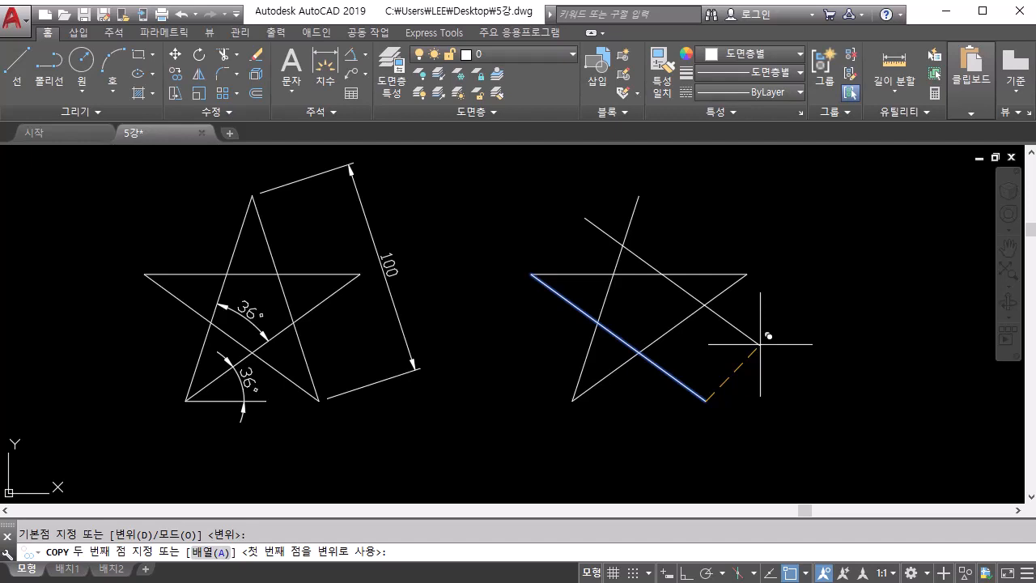
left_click(706, 400)
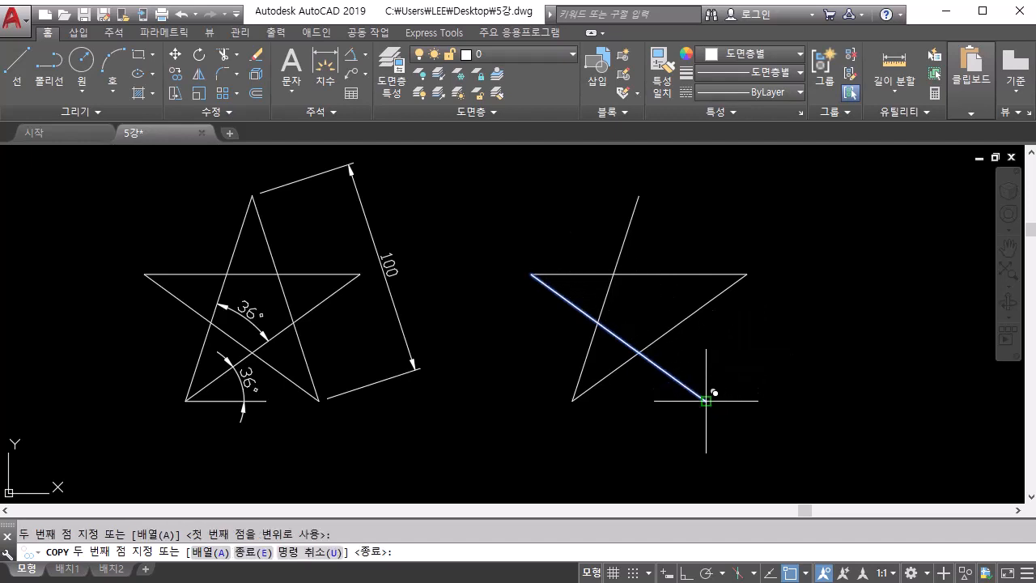
key("Return")
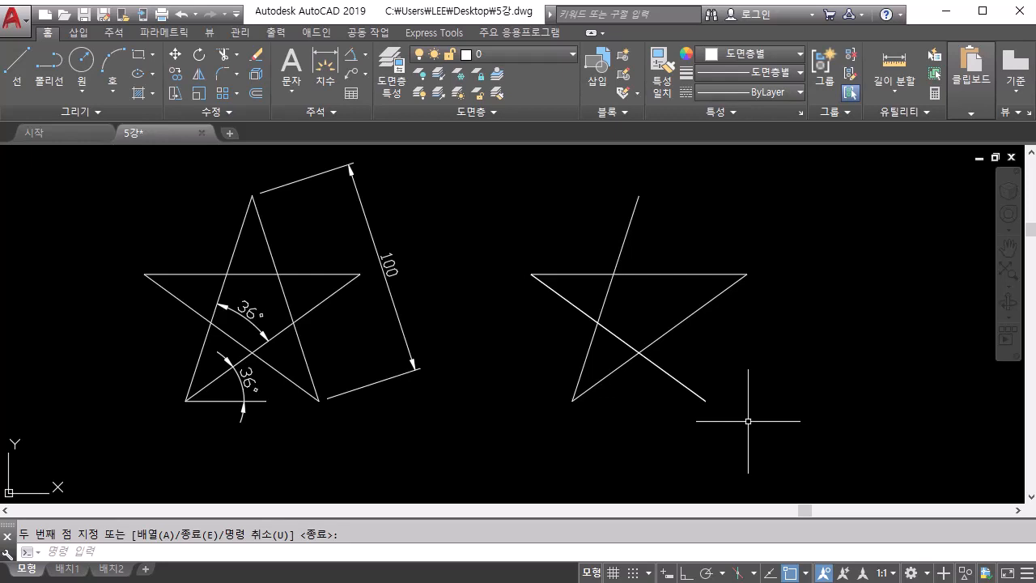
Rotate one of the two overlapping diagonals by -35° about the star's lower-right tip.
left_click(204, 55)
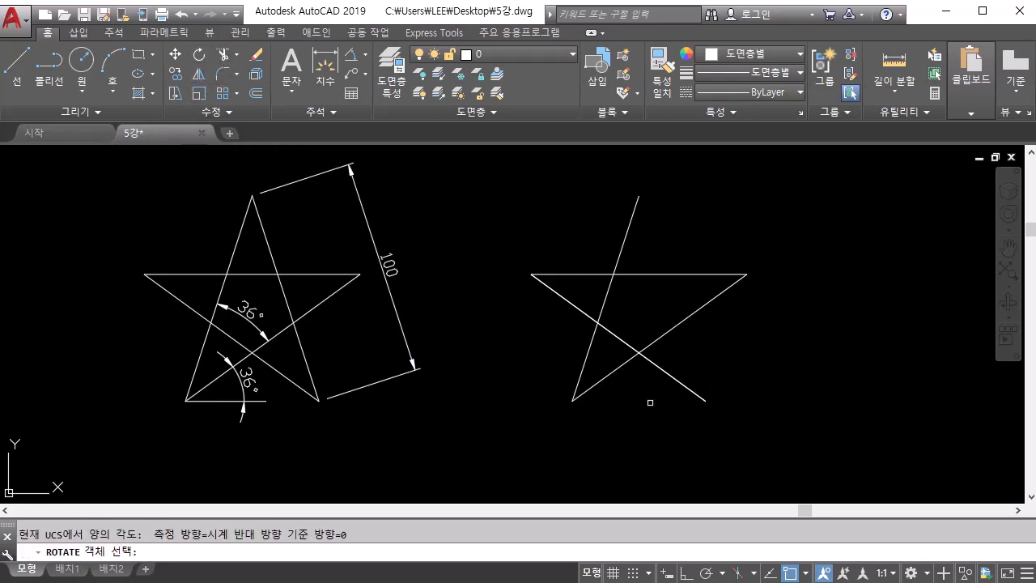
left_click(757, 361)
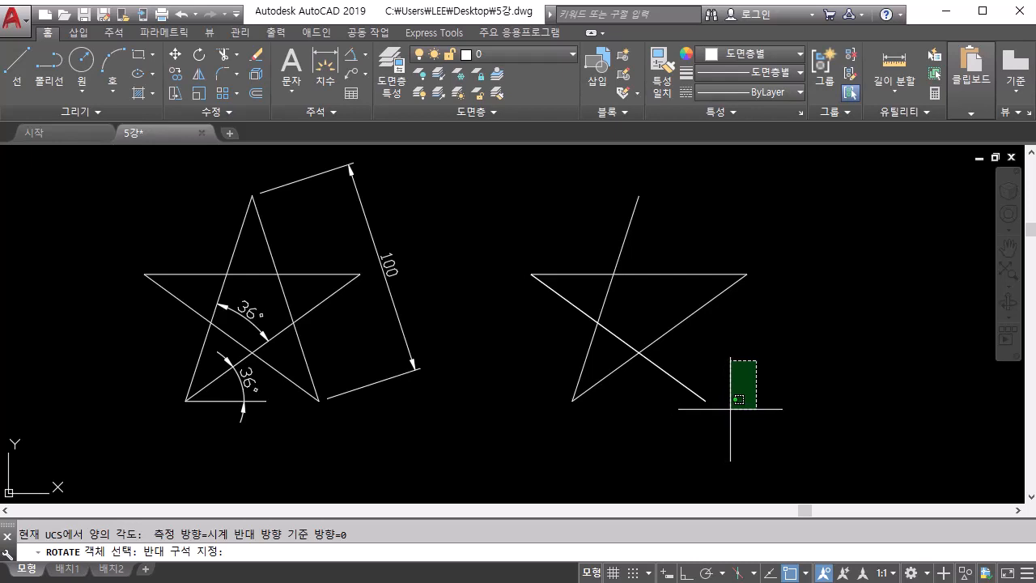
left_click(731, 408)
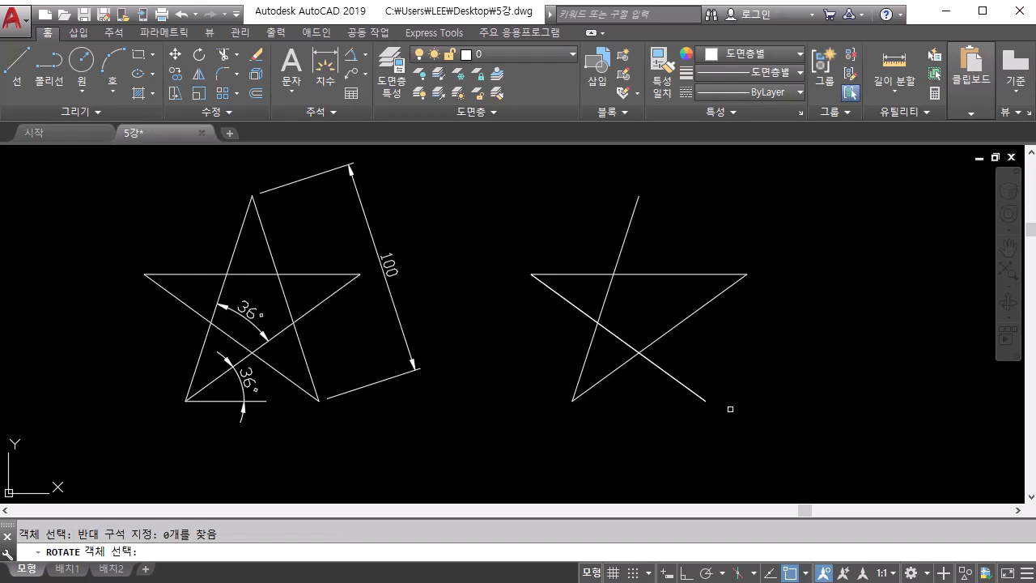
left_click(665, 370)
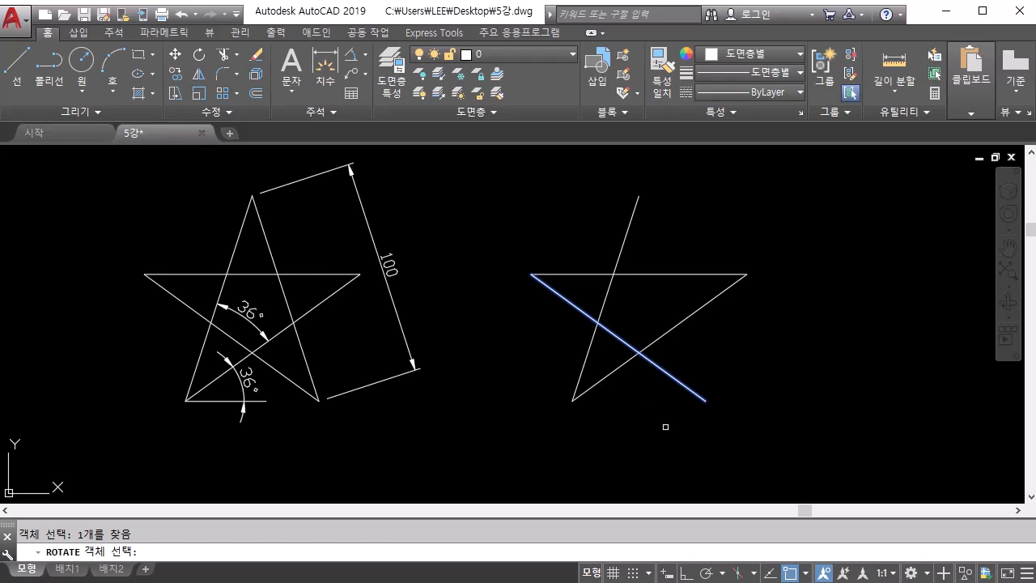
key("Return")
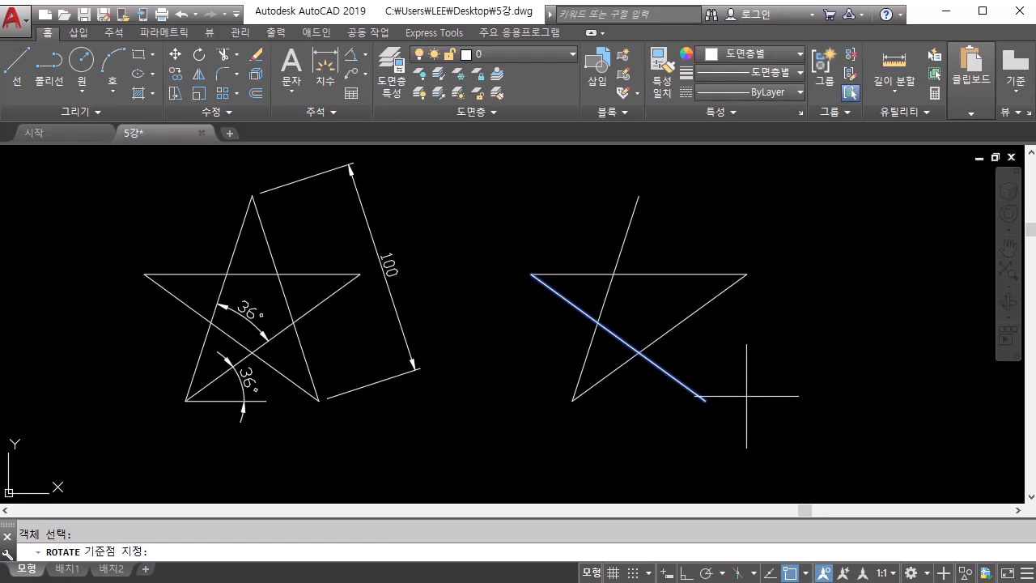
left_click(705, 400)
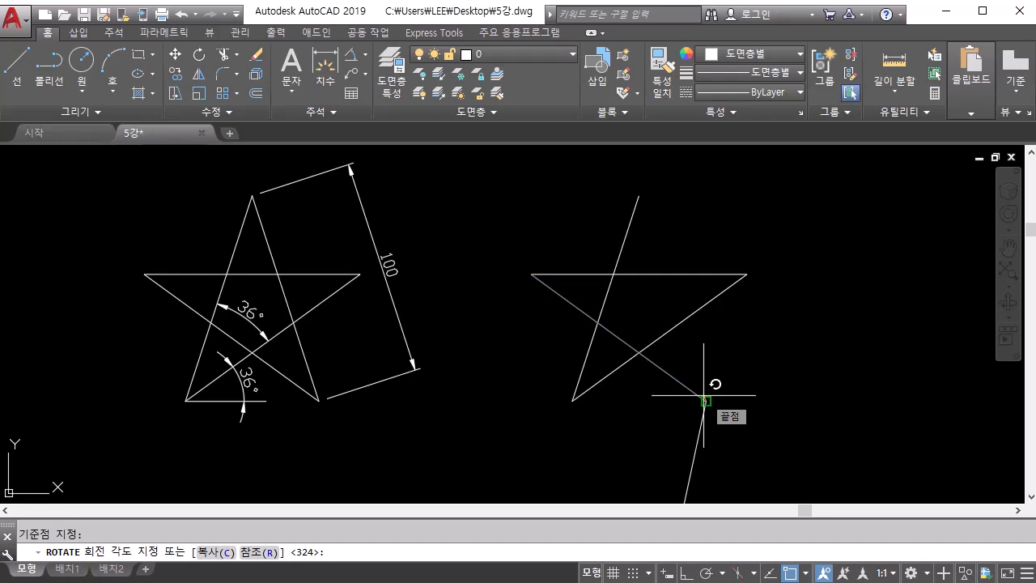
type("-35")
key("Return")
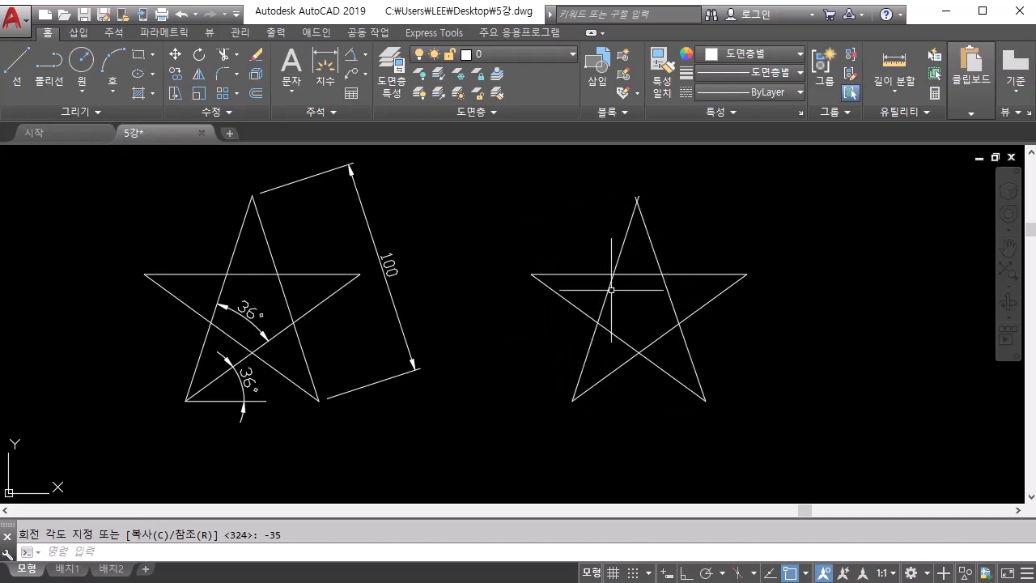
Dimension the angle at the star's lower-right tip, and undo both that dimension and the -35° rotation.
left_click(351, 57)
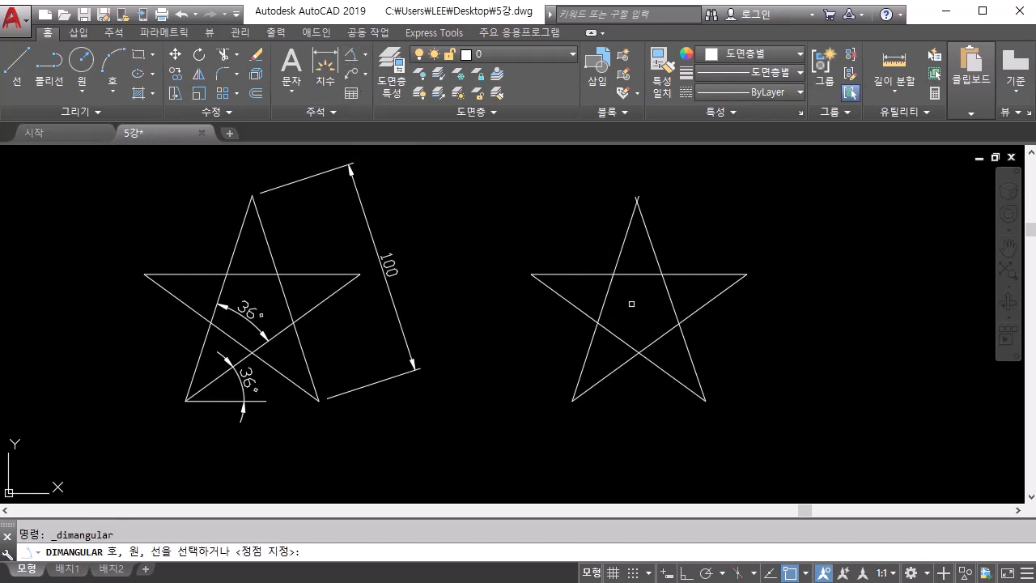
left_click(676, 378)
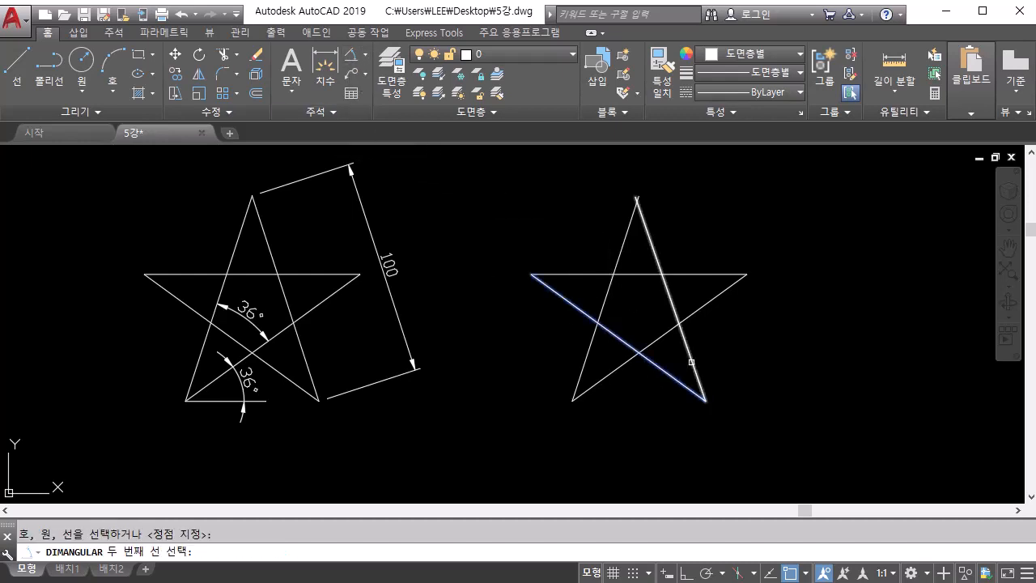
left_click(689, 366)
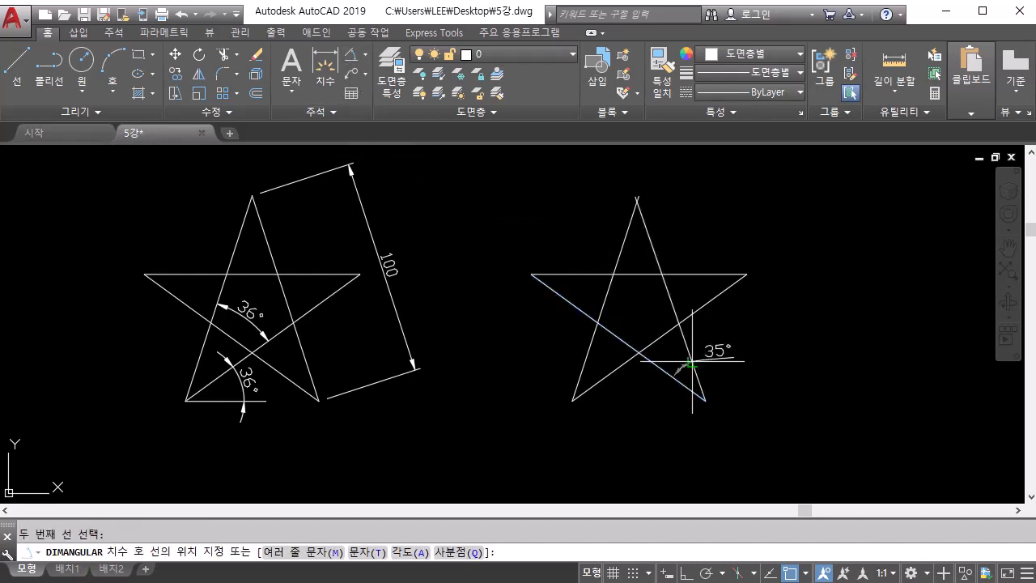
left_click(653, 328)
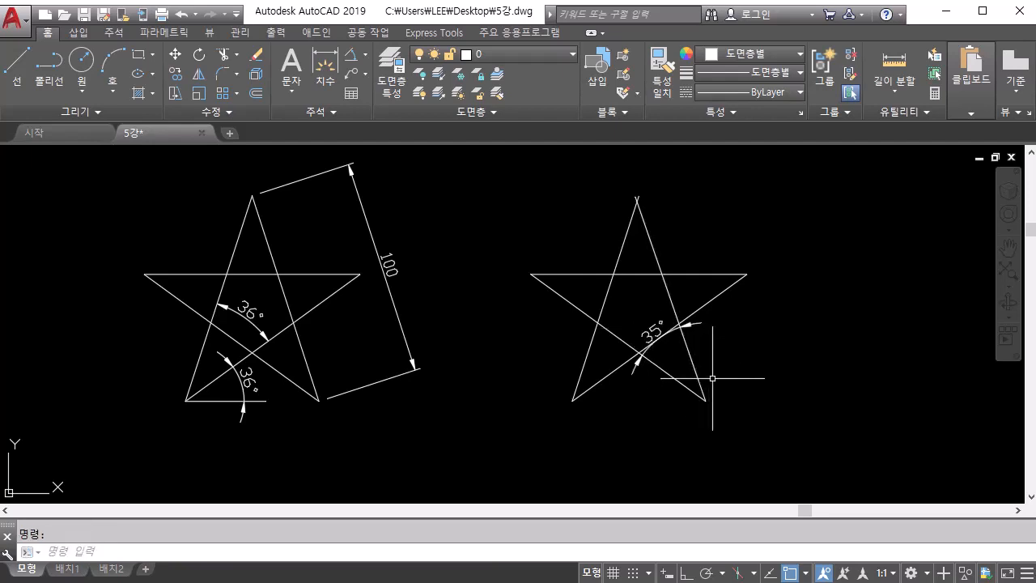
key("ctrl+z")
key("ctrl+z")
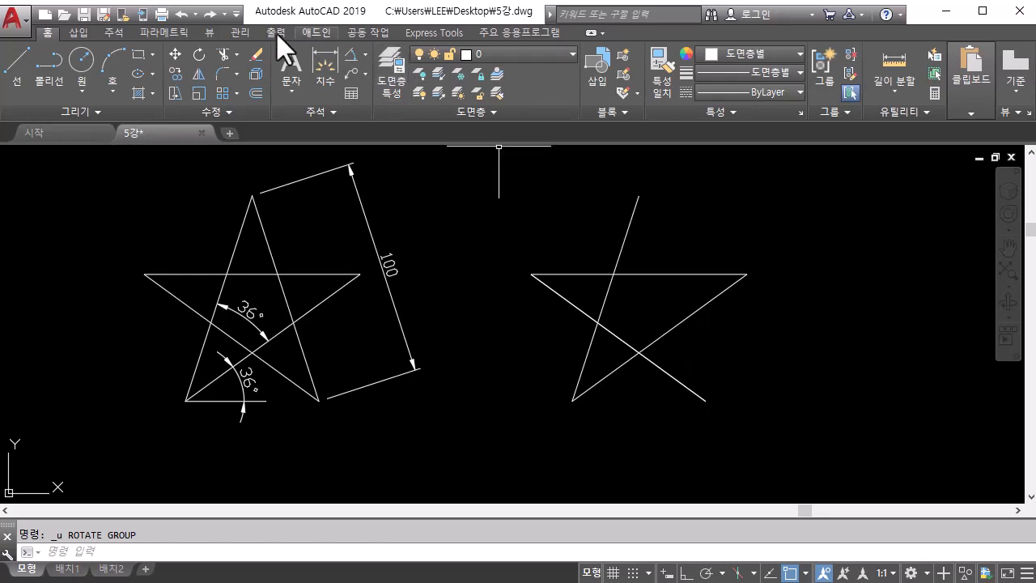
Complete the star by rotating one of the overlapping diagonals by -36° about its lower-right tip.
left_click(191, 52)
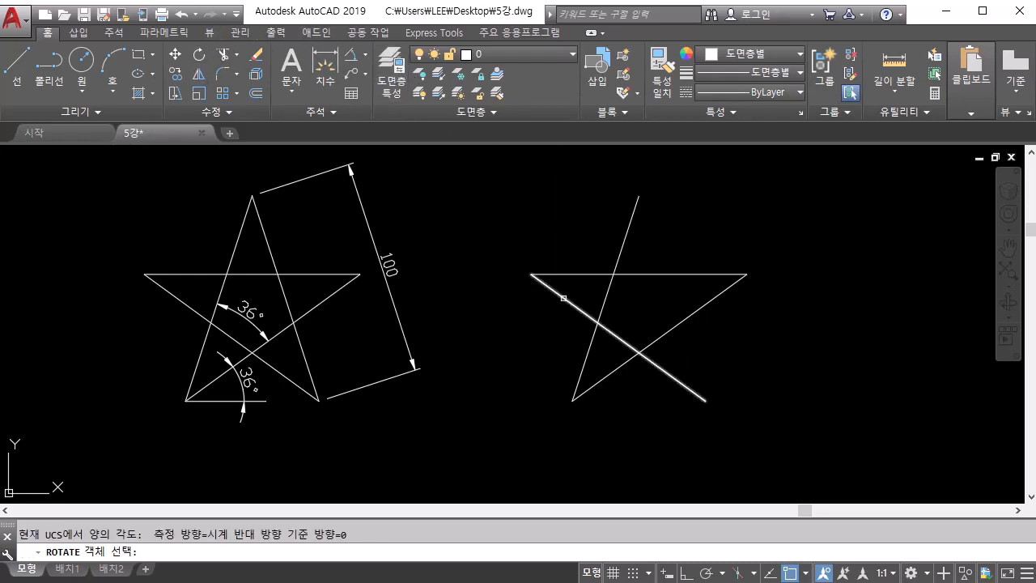
left_click(568, 303)
key("Return")
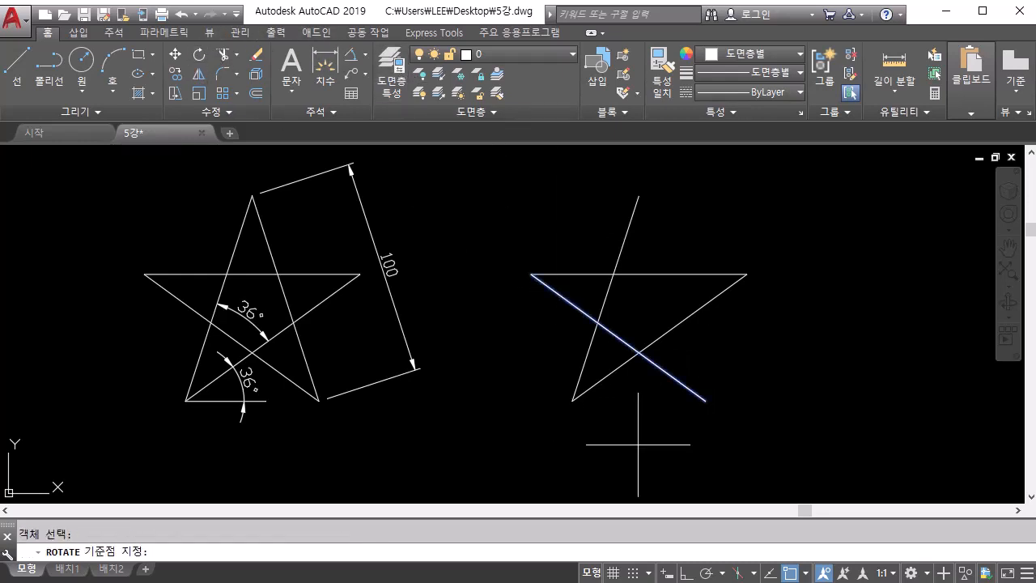
left_click(706, 400)
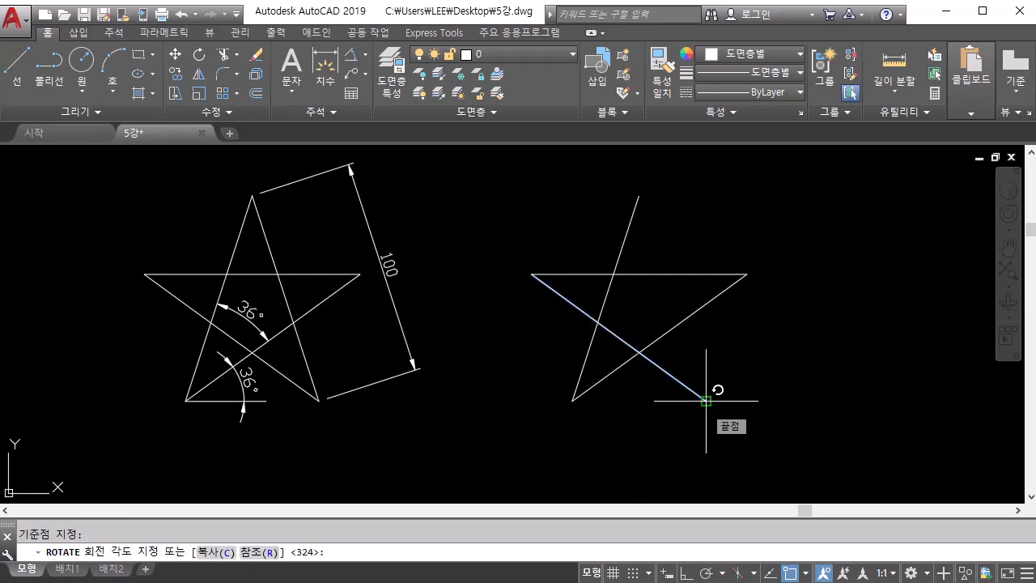
type("-3")
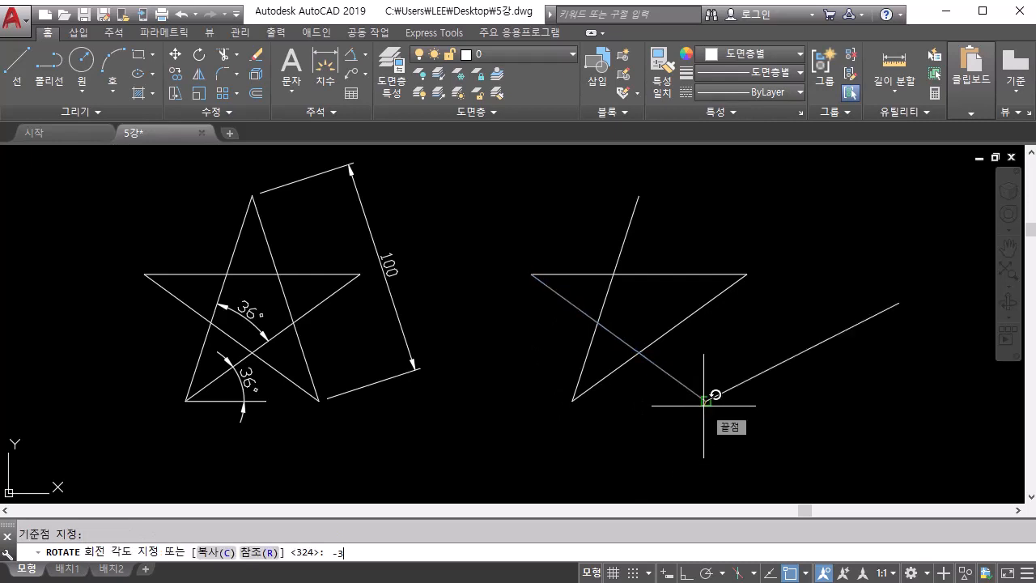
type("6")
key("Return")
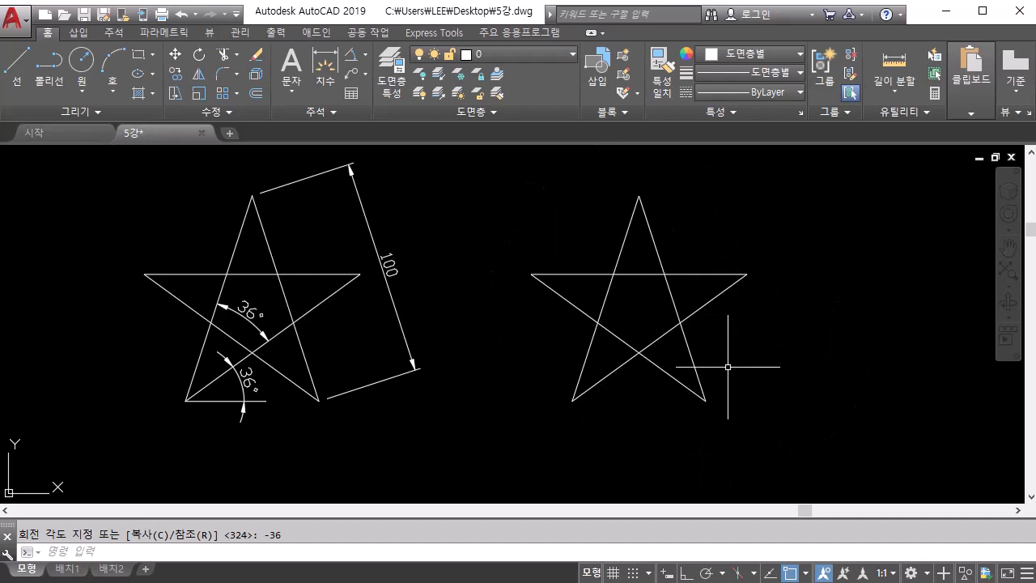
With Ortho on, draw a 30-unit horizontal line outward from the upper end of the unfinished outline's lower-right vertical edge.
scroll(731, 364, "down", 2)
scroll(726, 360, "down", 4)
middle_click_drag(778, 359, 474, 336)
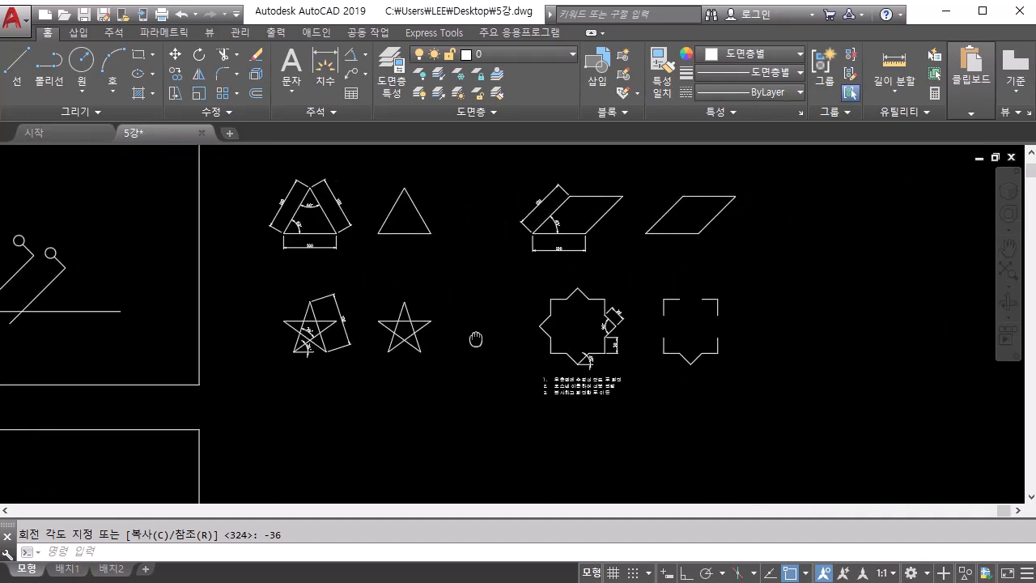
scroll(555, 332, "up", 3)
scroll(559, 333, "up", 2)
middle_click_drag(608, 342, 262, 310)
scroll(263, 310, "down", 2)
middle_click_drag(334, 334, 374, 287)
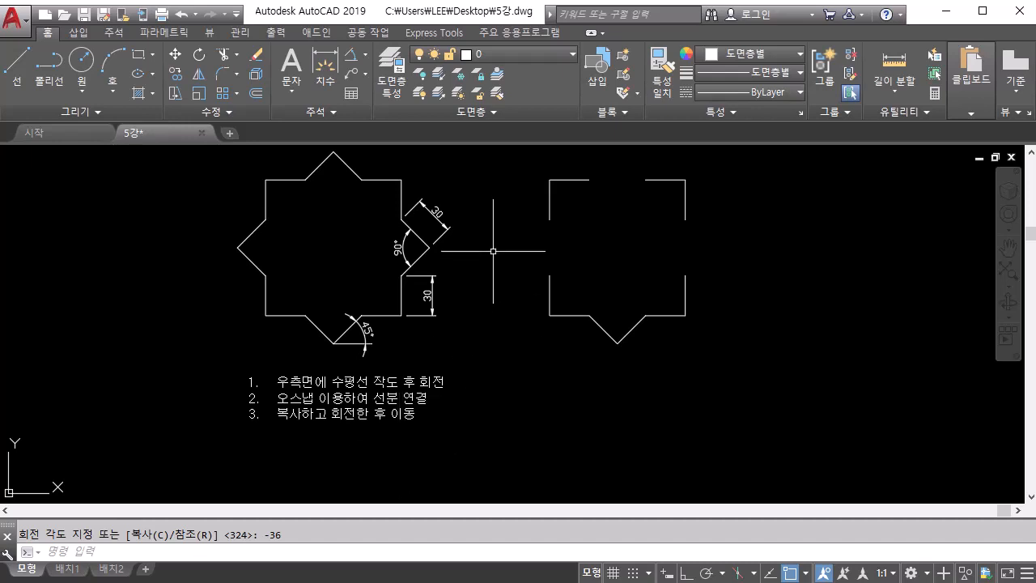
left_click(27, 58)
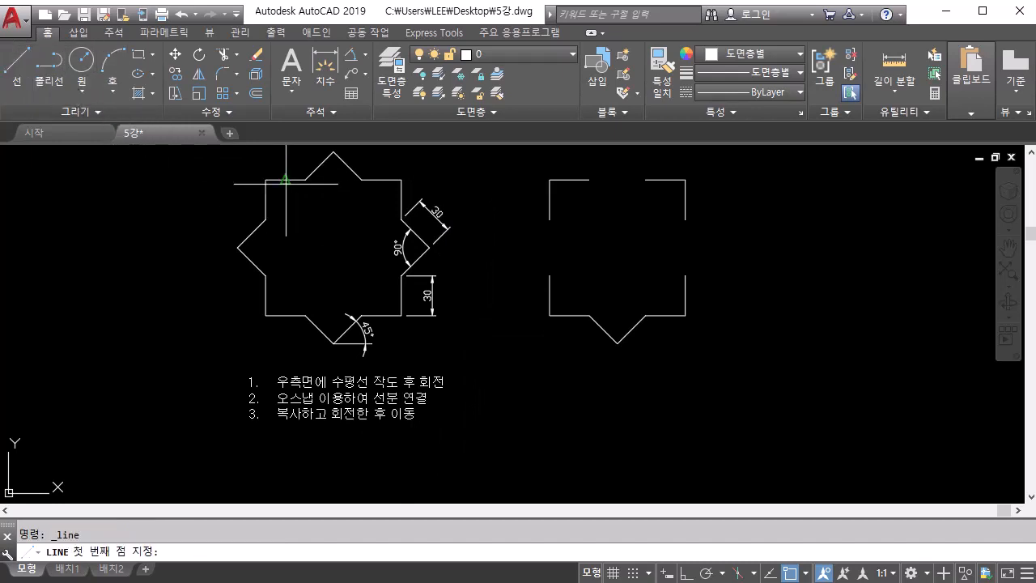
left_click(686, 276)
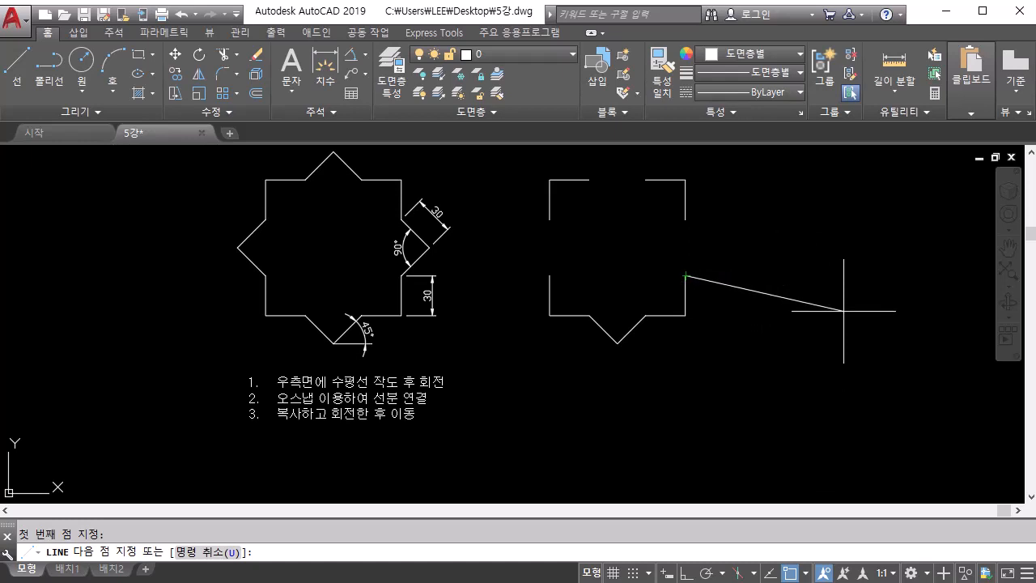
key("F8")
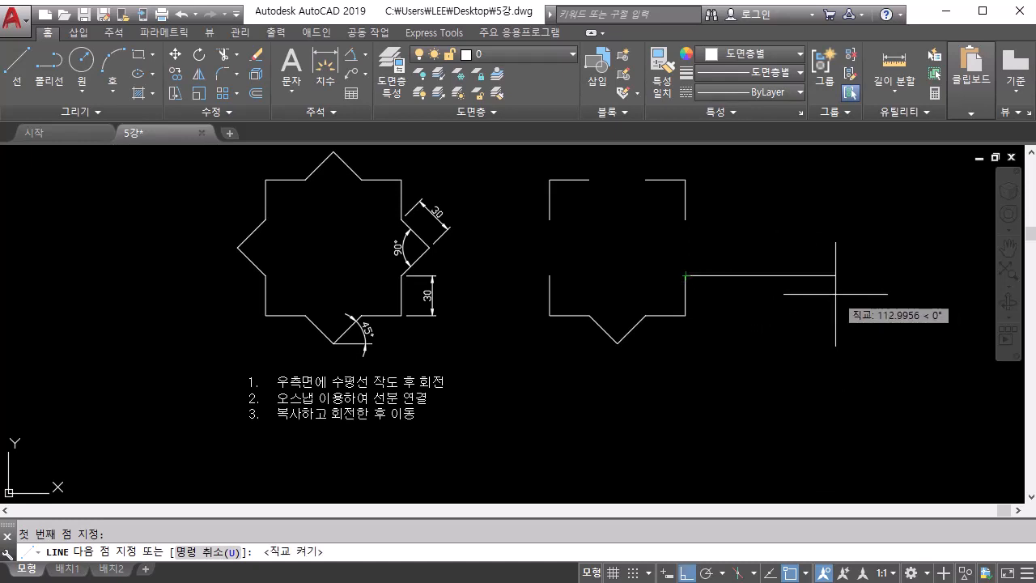
type("30")
key("Return")
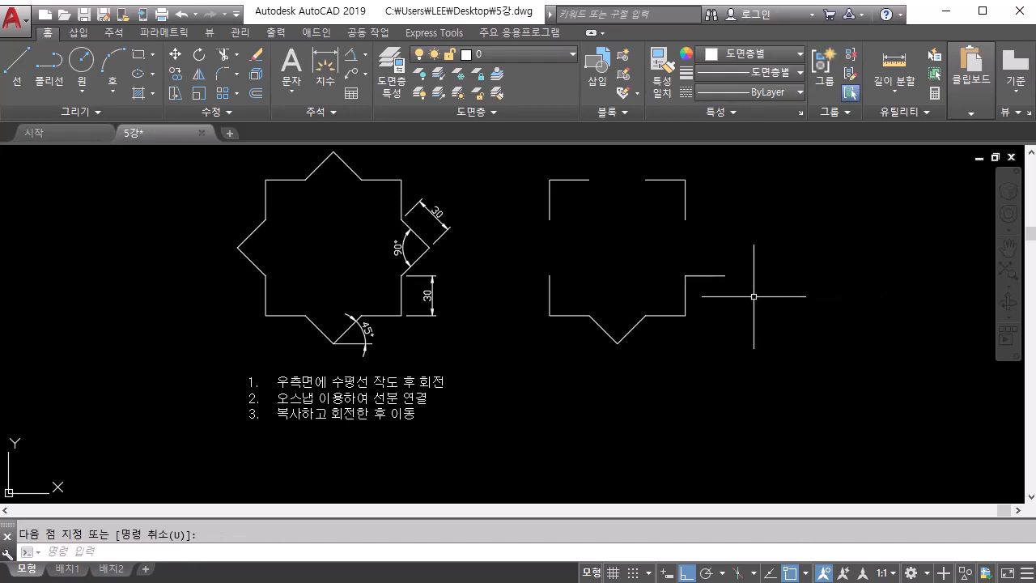
Rotate the new horizontal line by 45° about its endpoint on the outline's lower-right vertical edge.
scroll(726, 299, "up", 2)
middle_click_drag(726, 300, 691, 389)
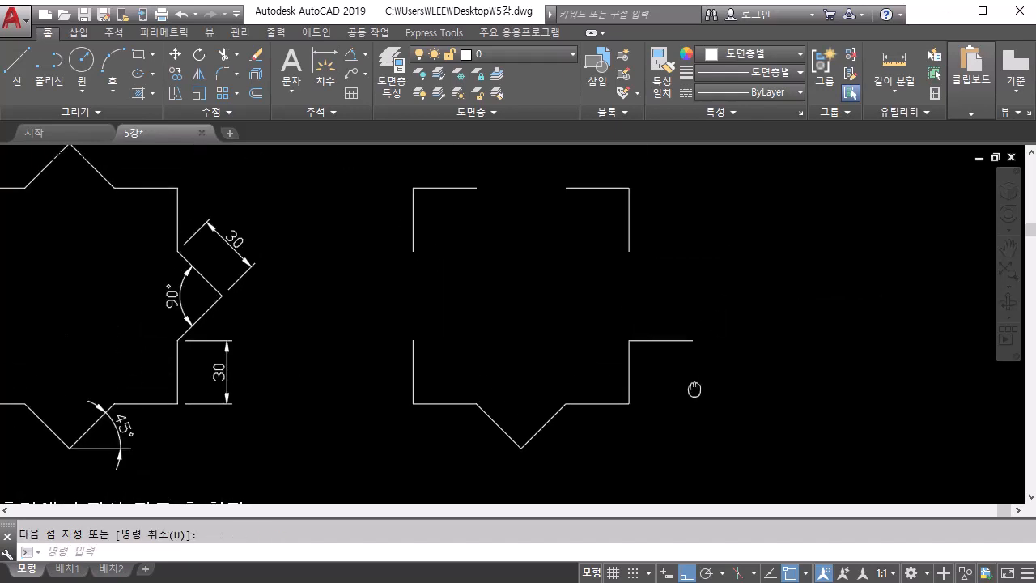
type("ro")
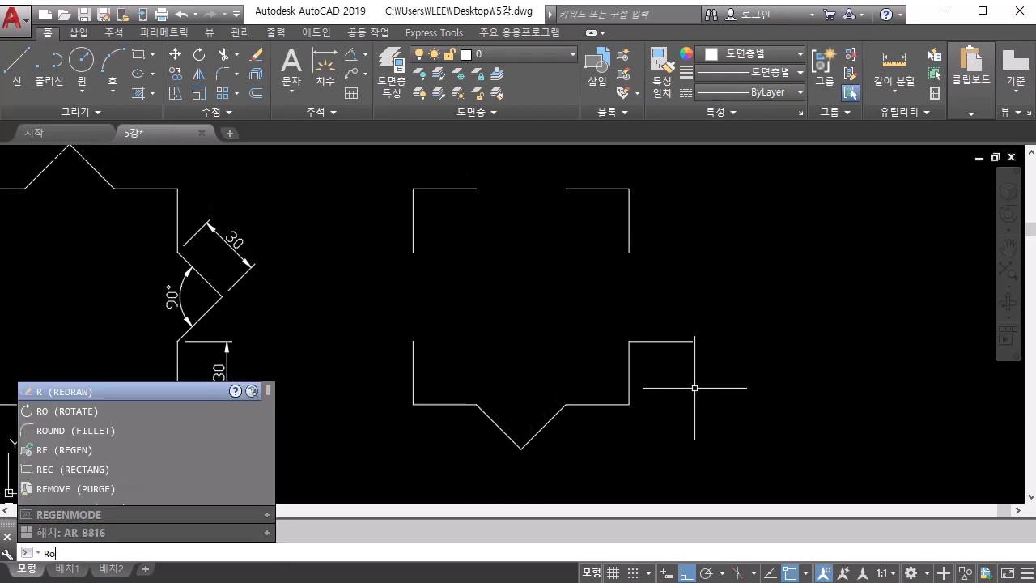
key("Return")
left_click(747, 294)
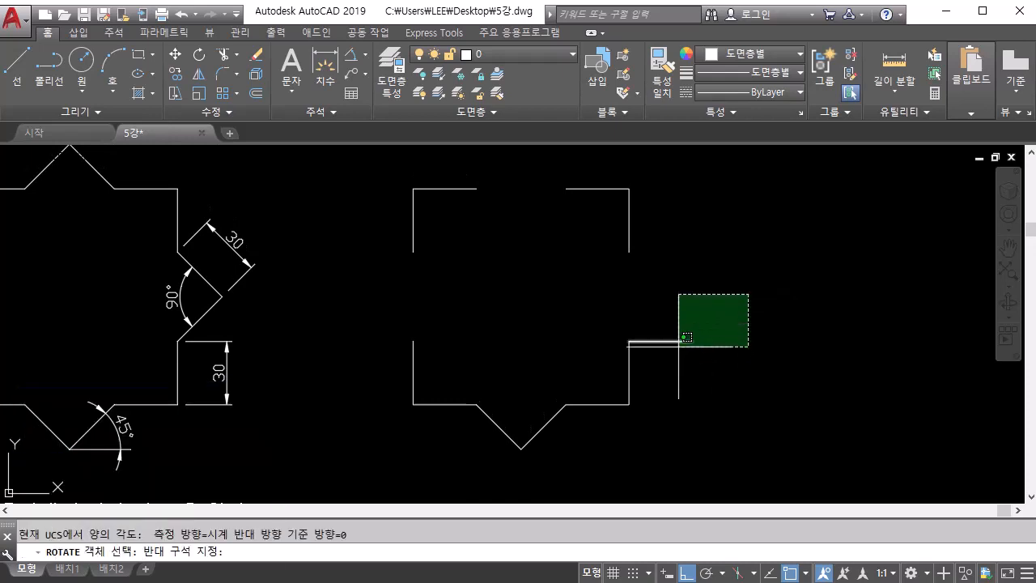
left_click(670, 368)
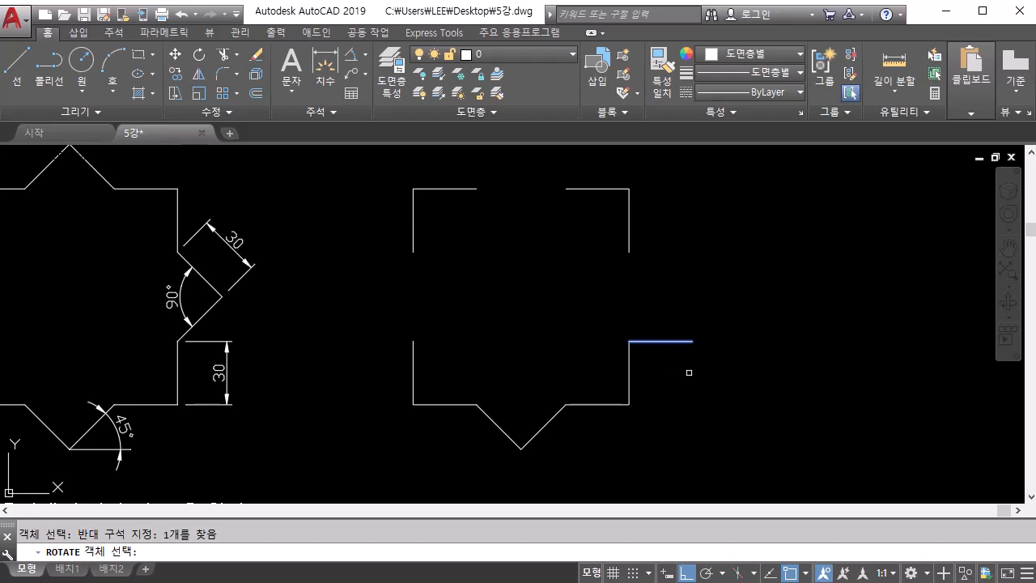
key("Return")
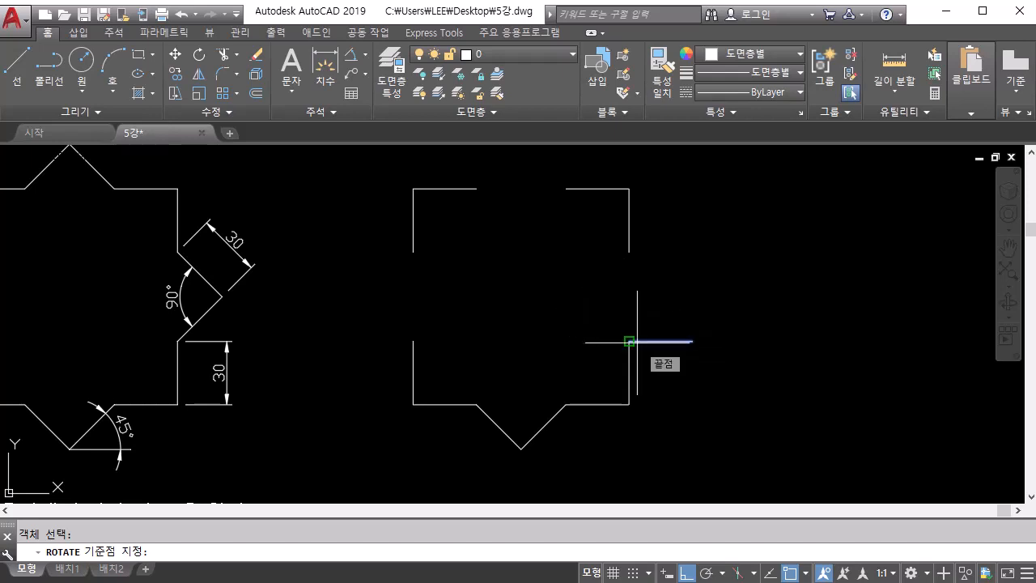
left_click(629, 340)
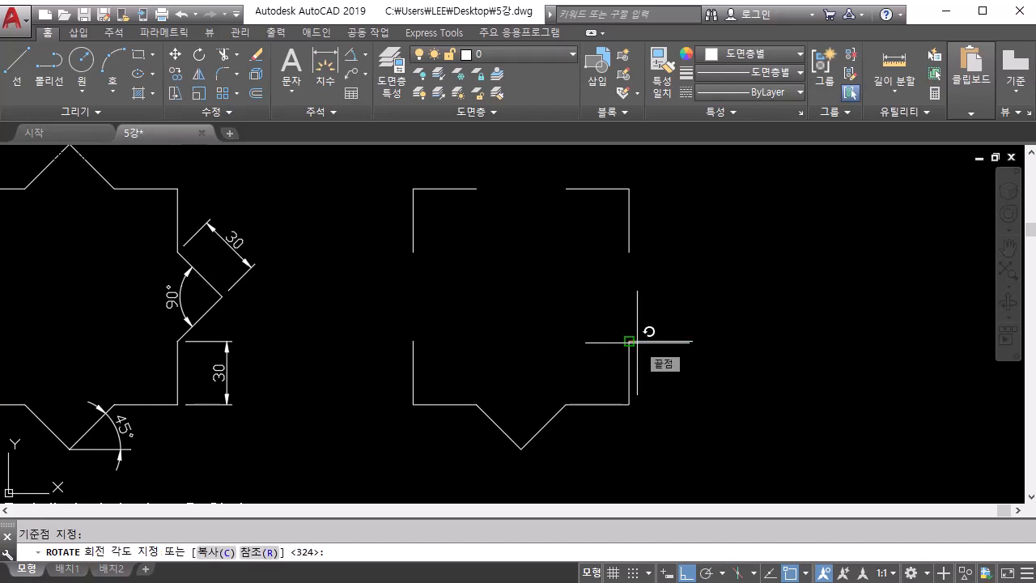
type("45")
key("Return")
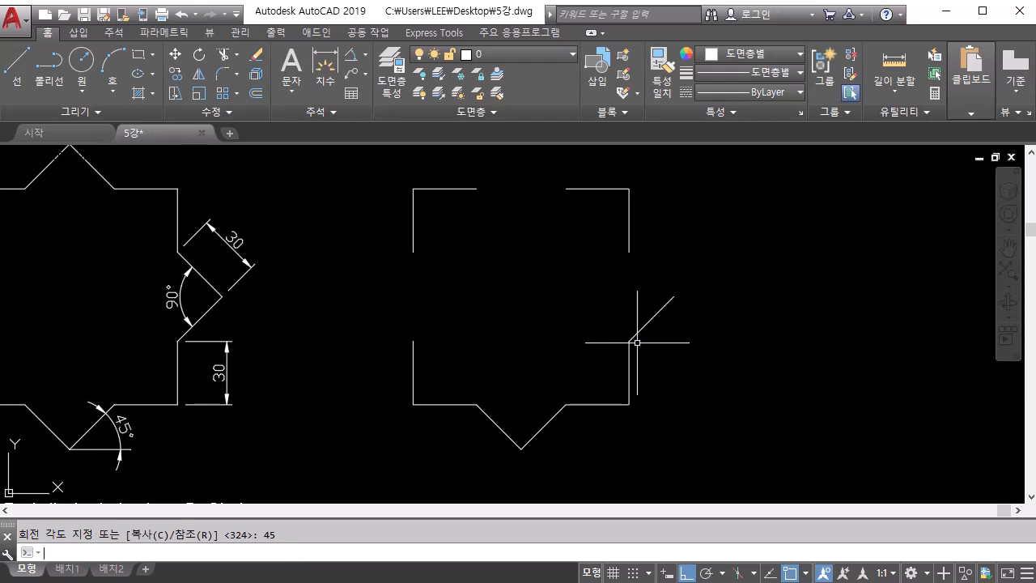
Close the outline's right gap with a line from the slanted line's free end to the lower end of the upper-right vertical edge.
middle_click_drag(567, 373, 629, 314)
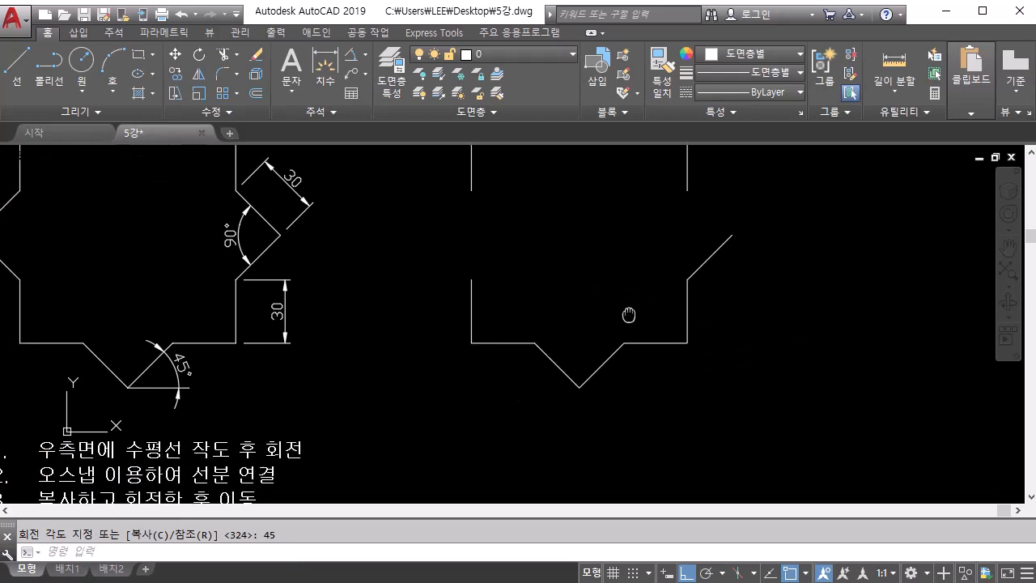
middle_click_drag(493, 377, 556, 350)
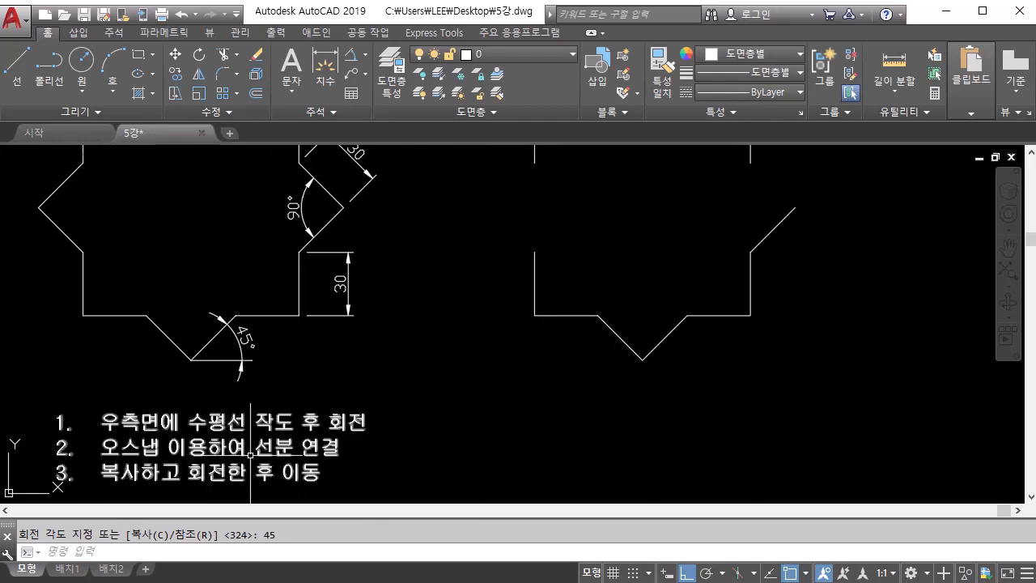
middle_click_drag(677, 254, 546, 386)
left_click(17, 59)
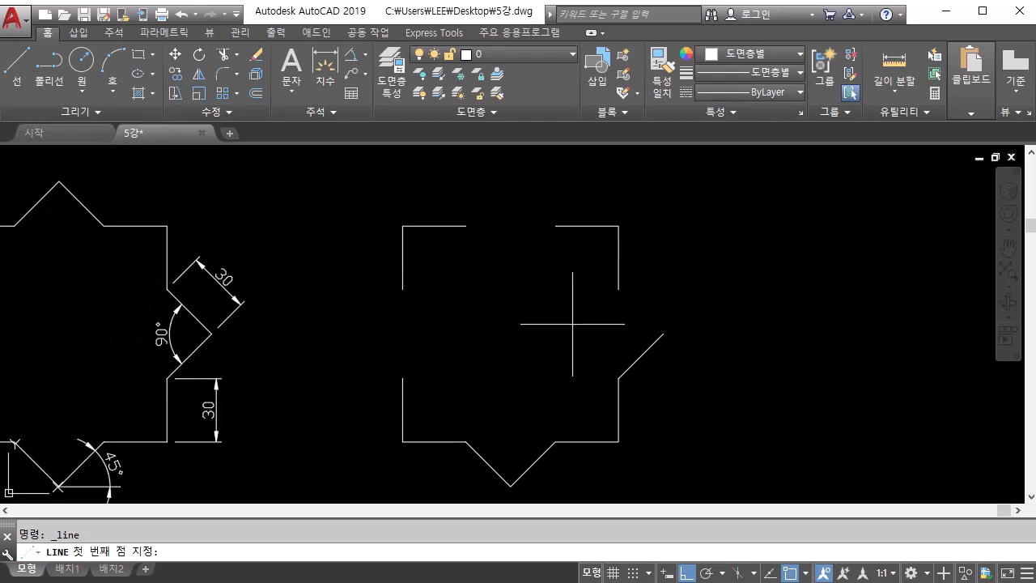
left_click(664, 333)
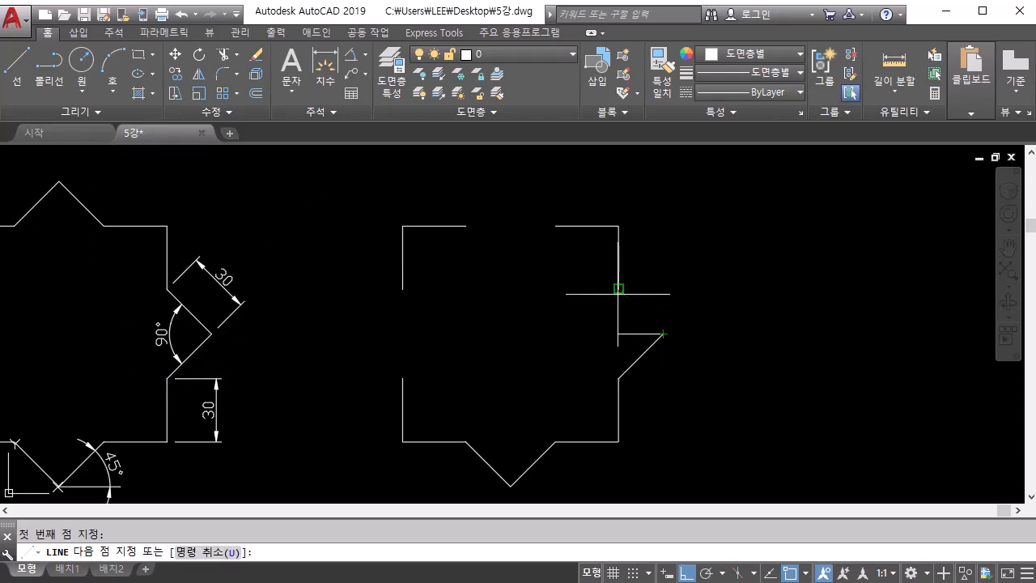
left_click(618, 289)
key("Return")
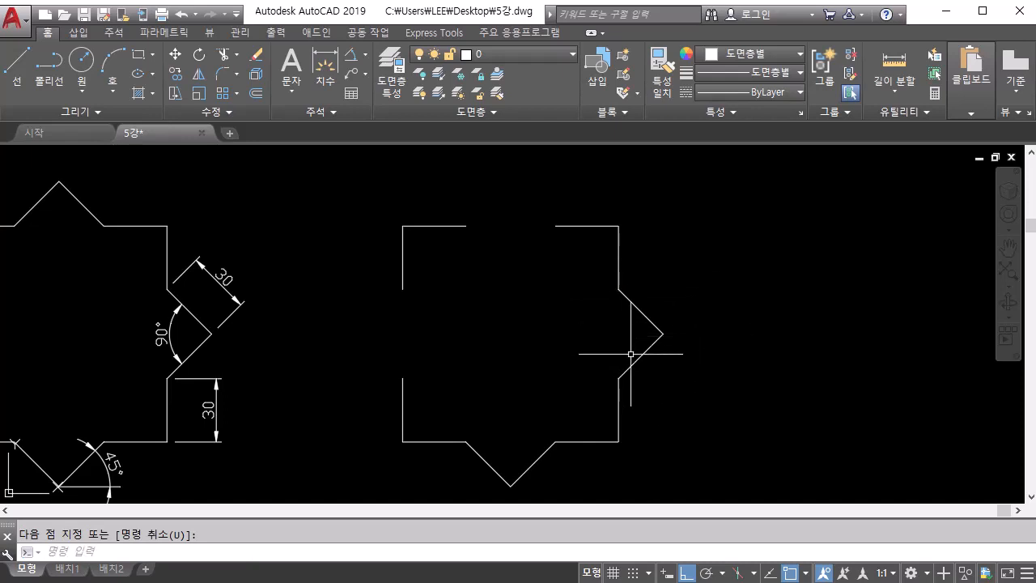
Copy the two slanted lines of the right-hand point about 124 units horizontally into the empty area right of the outline.
scroll(667, 307, "down", 4)
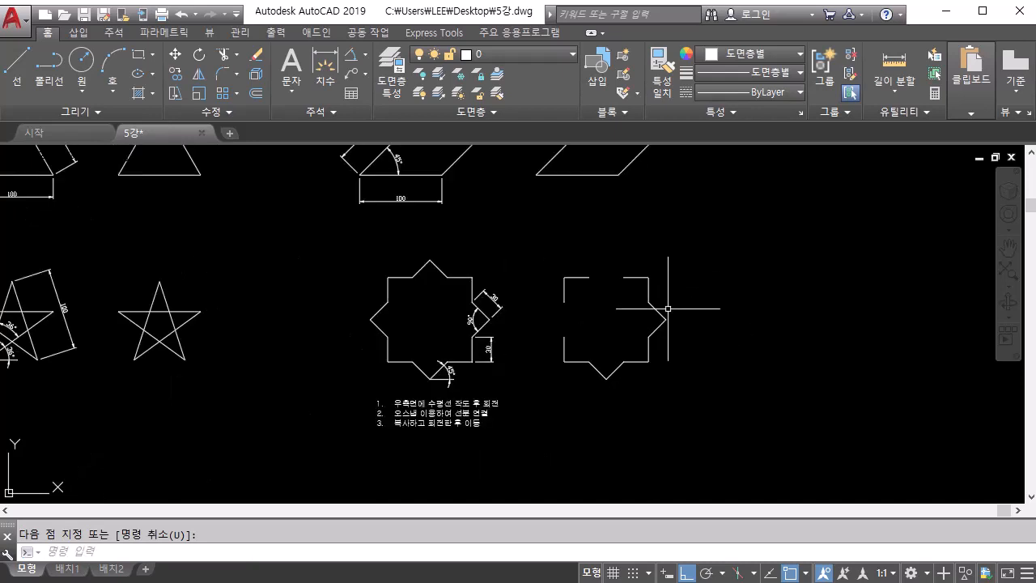
scroll(668, 308, "up", 3)
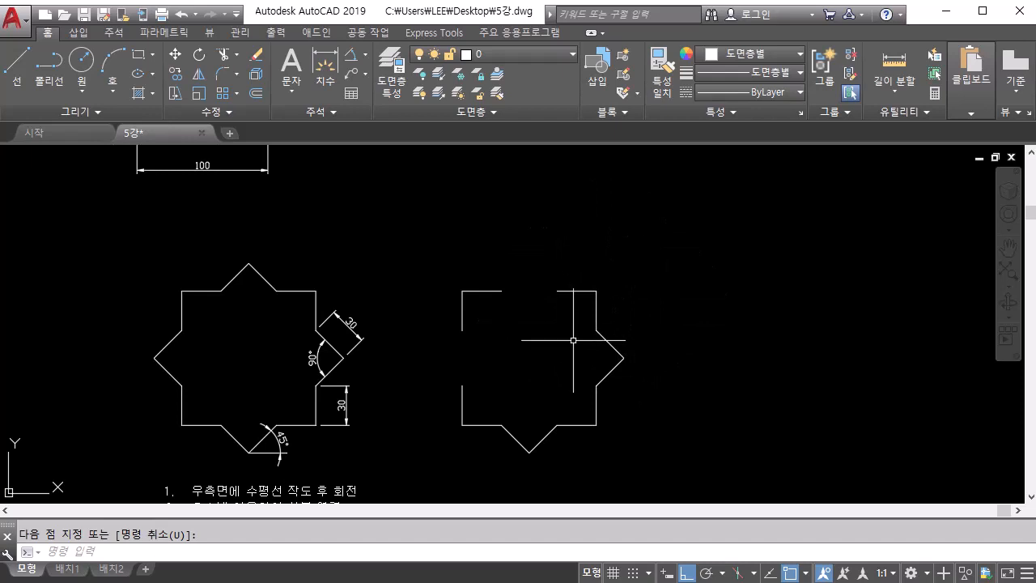
scroll(506, 306, "up", 2)
middle_click_drag(510, 306, 530, 324)
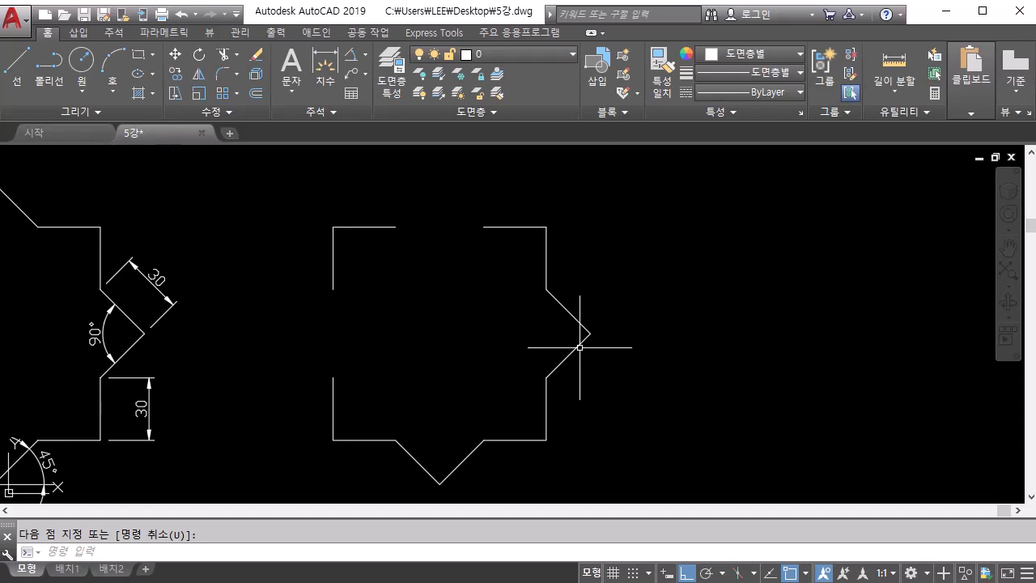
left_click(176, 74)
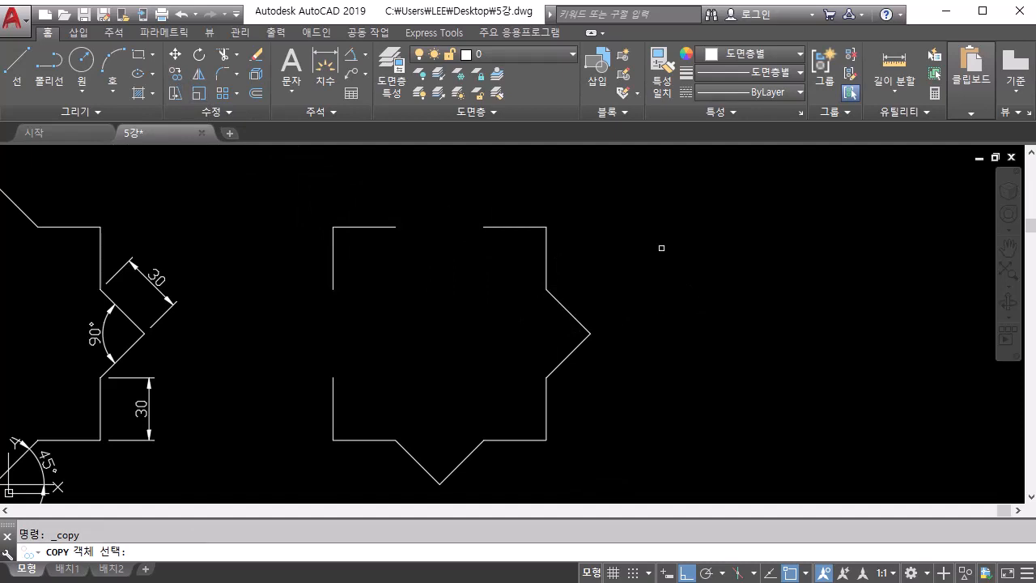
left_click(638, 252)
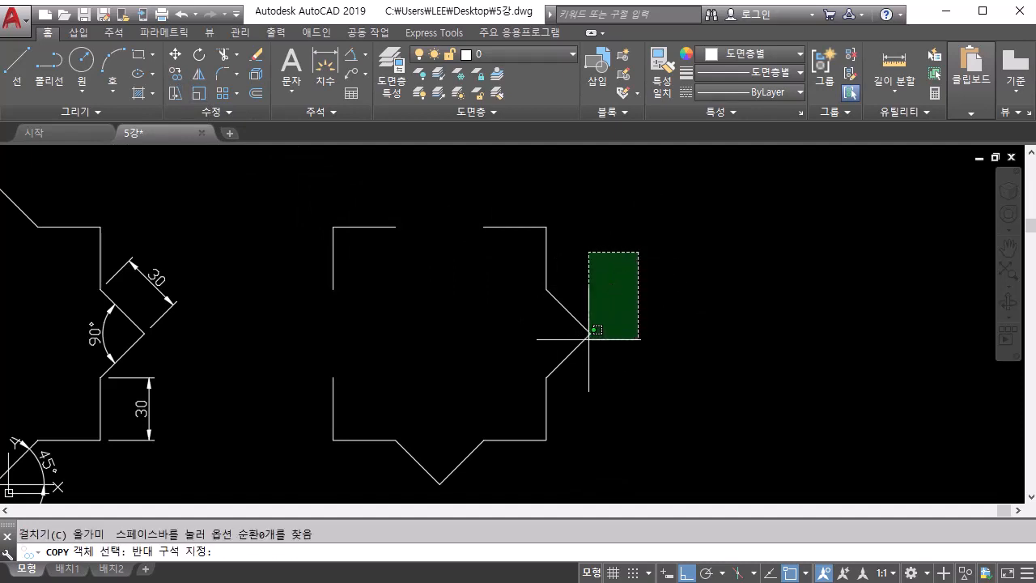
left_click(573, 399)
key("Return")
left_click(574, 399)
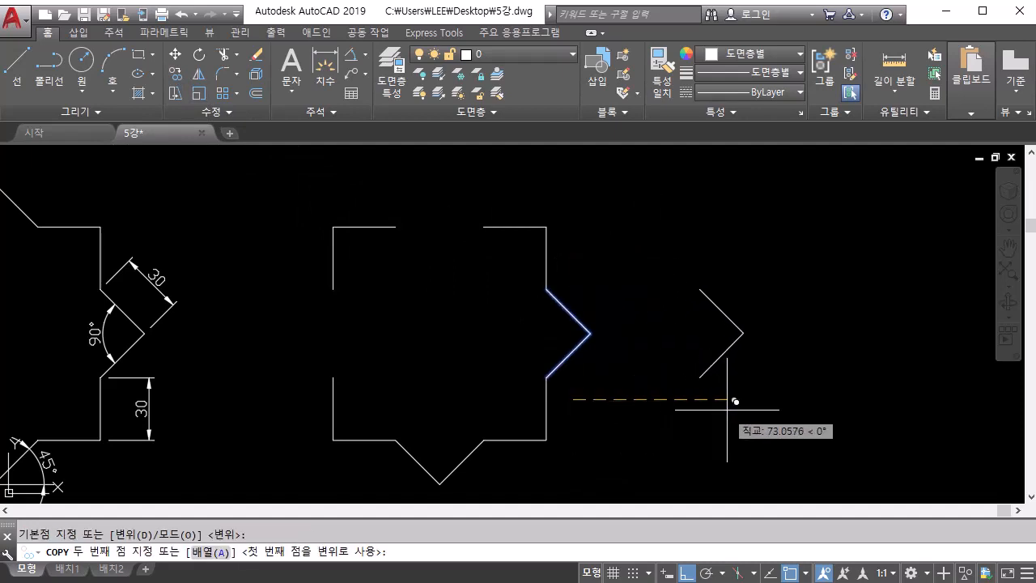
left_click(831, 407)
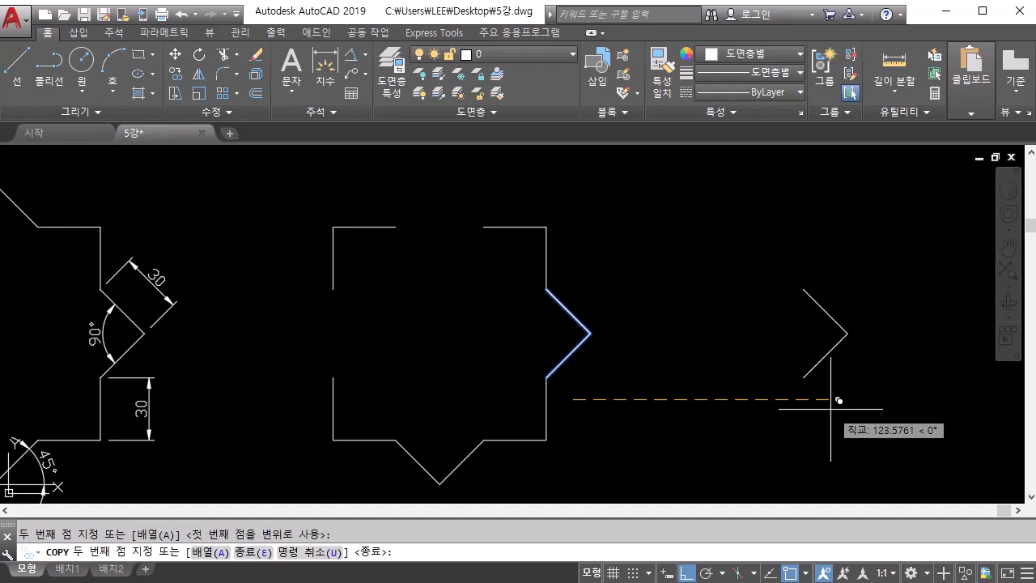
key("Return")
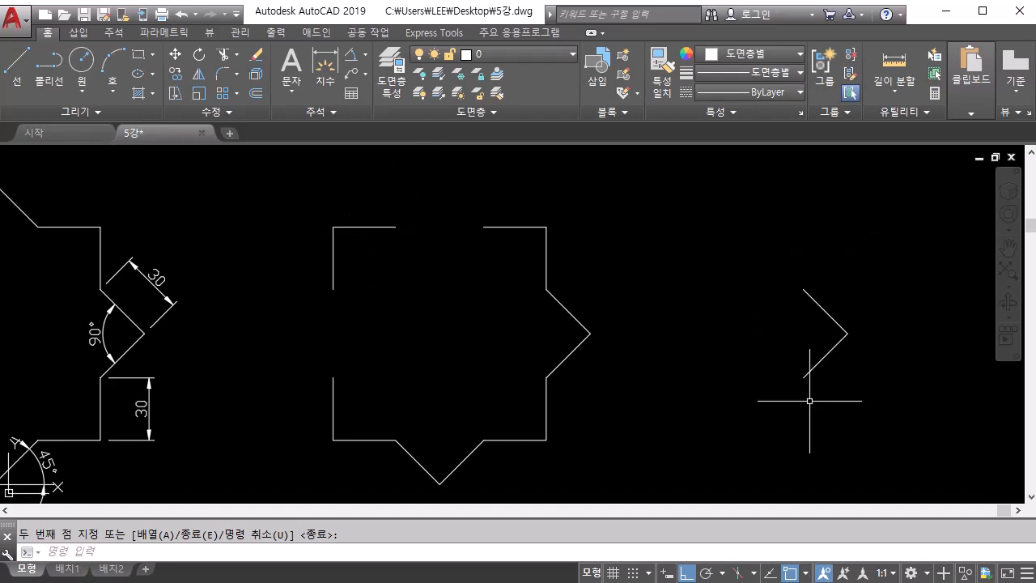
Rotate the copied pair of slanted lines by 90° about its lower endpoint.
left_click(199, 54)
left_click(774, 230)
left_click(893, 451)
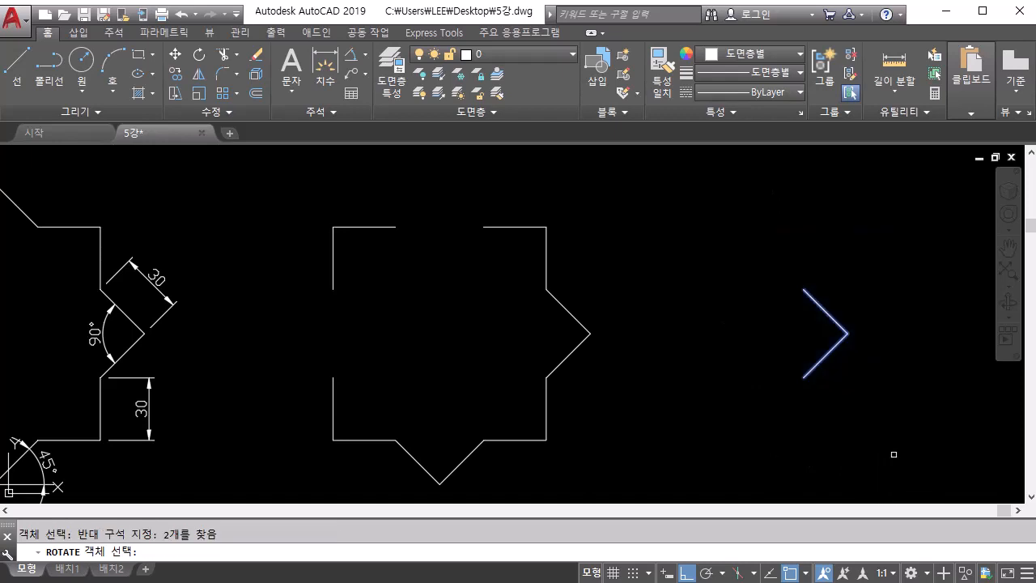
key("Return")
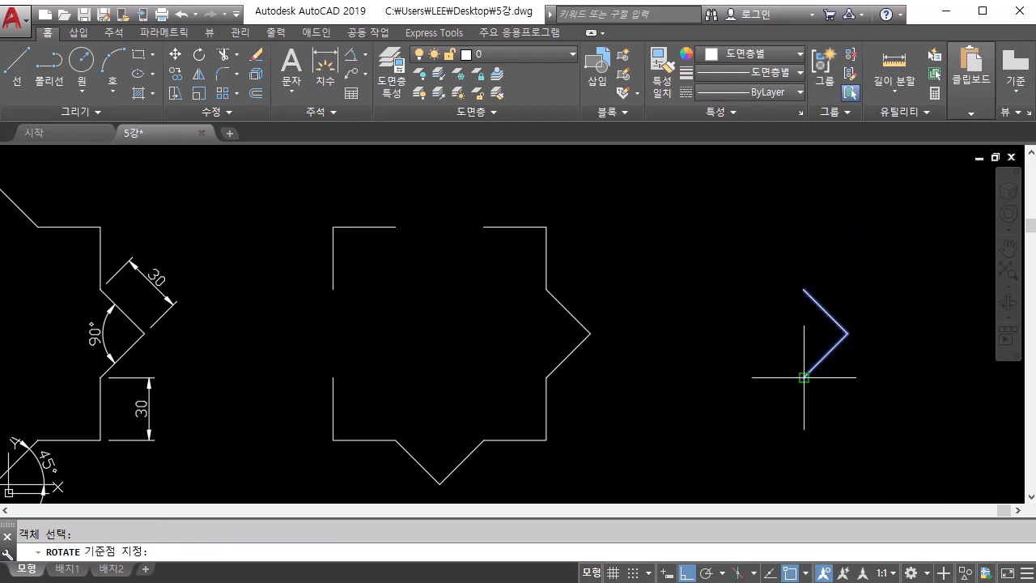
left_click(804, 377)
type("90")
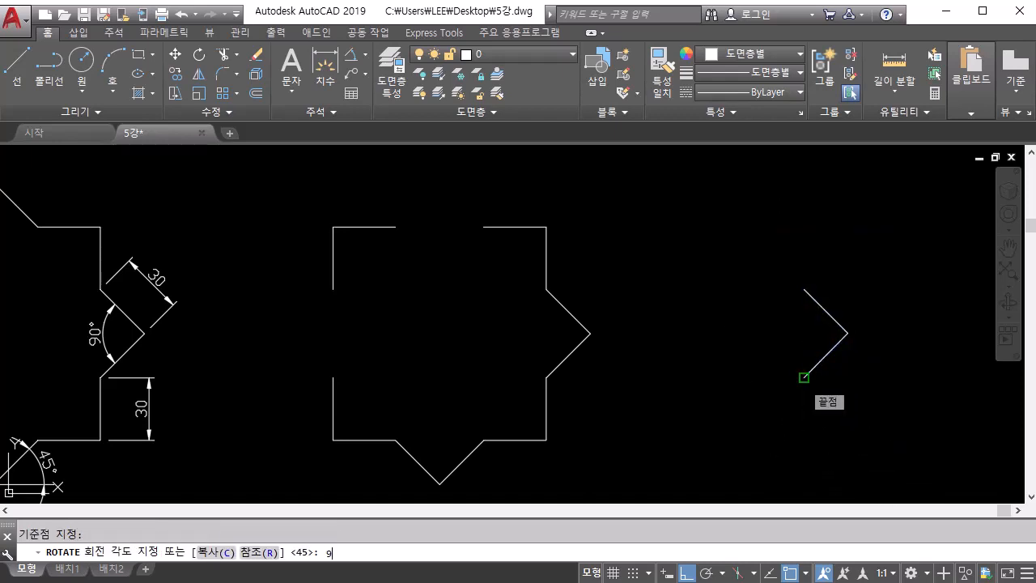
key("Return")
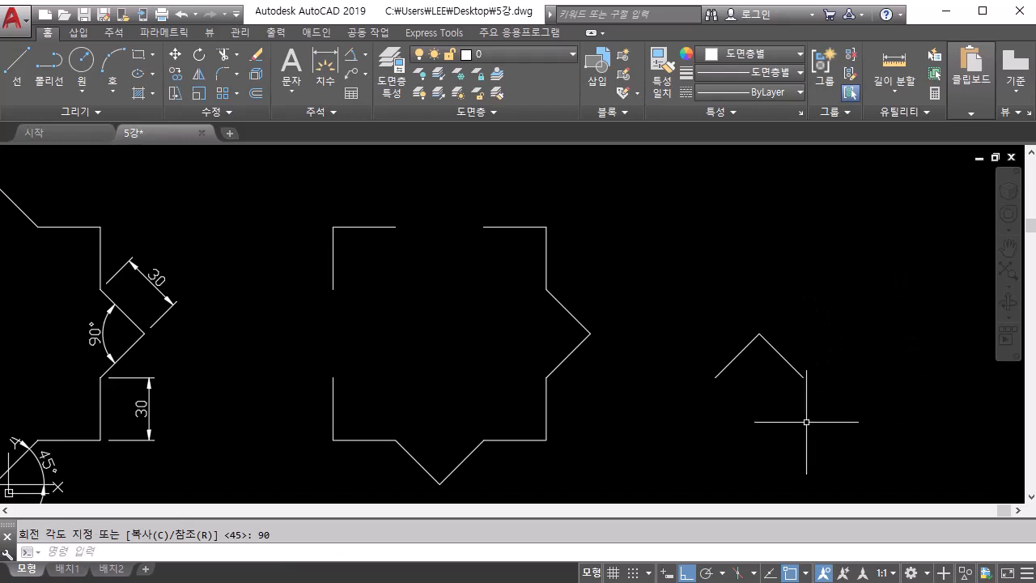
Move the rotated pair from its right endpoint to the inner end of the upper-right horizontal edge, closing the outline's top gap.
type("m")
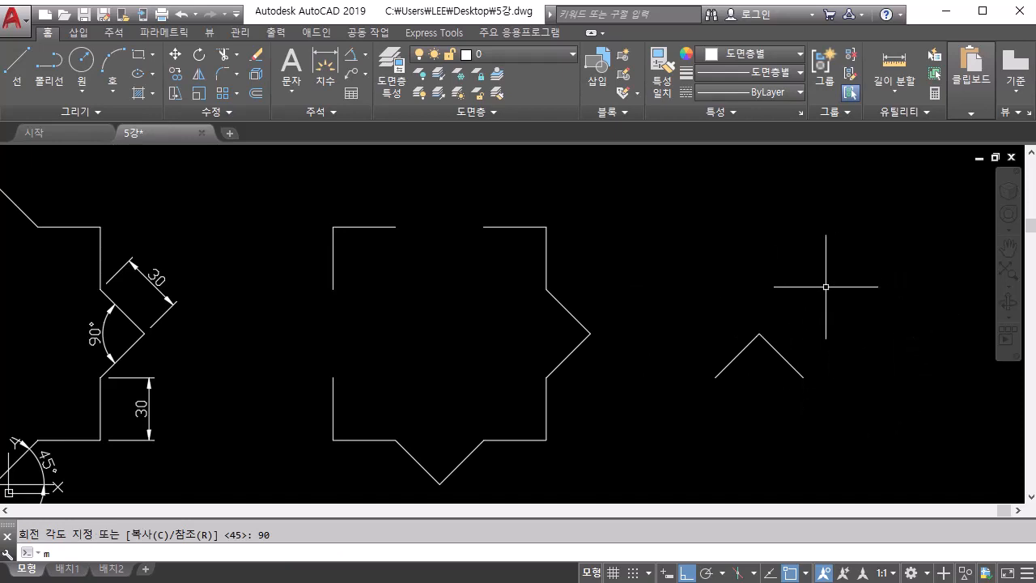
key("Return")
left_click(671, 292)
left_click(874, 431)
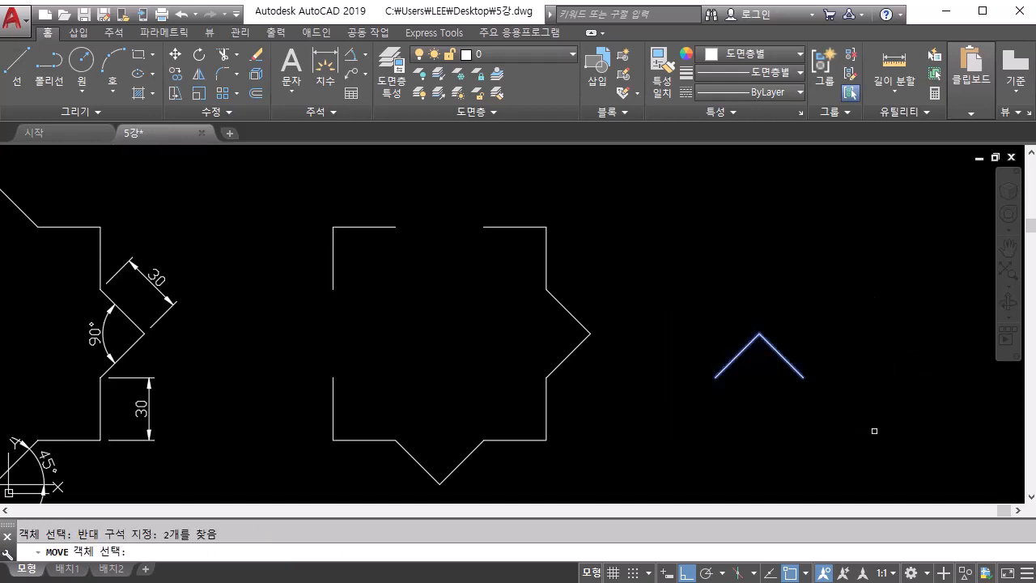
key("Return")
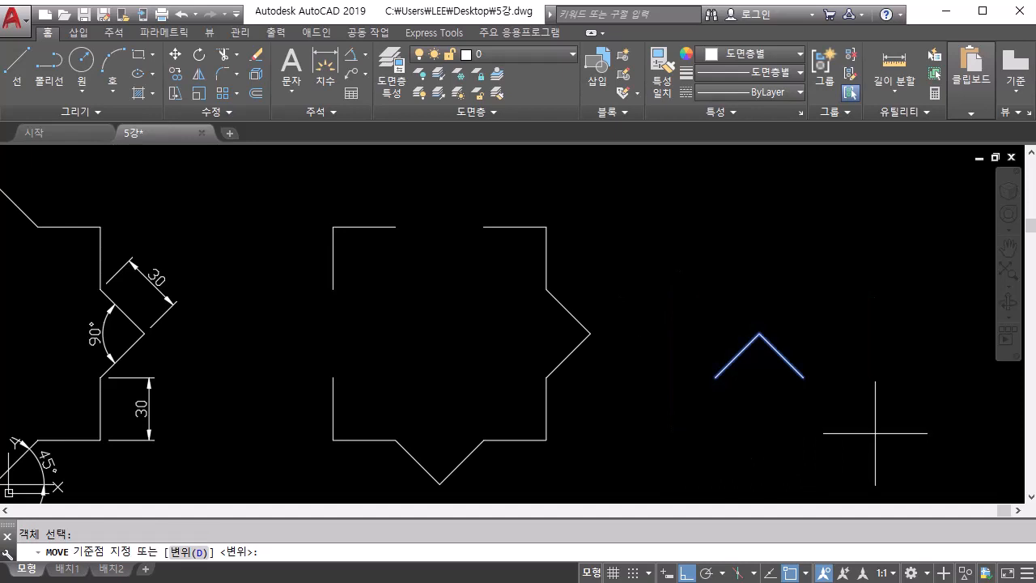
left_click(804, 377)
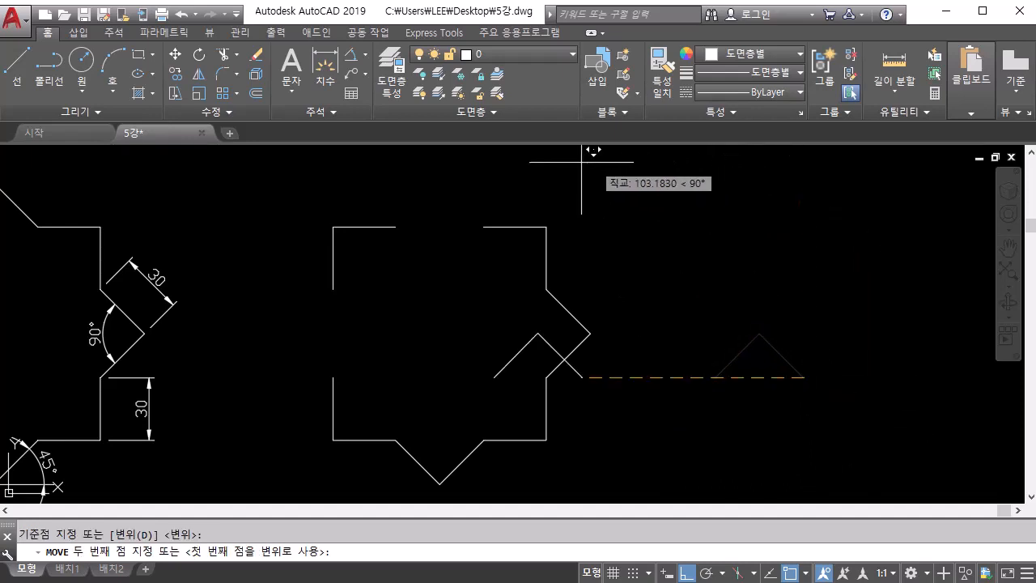
left_click(482, 222)
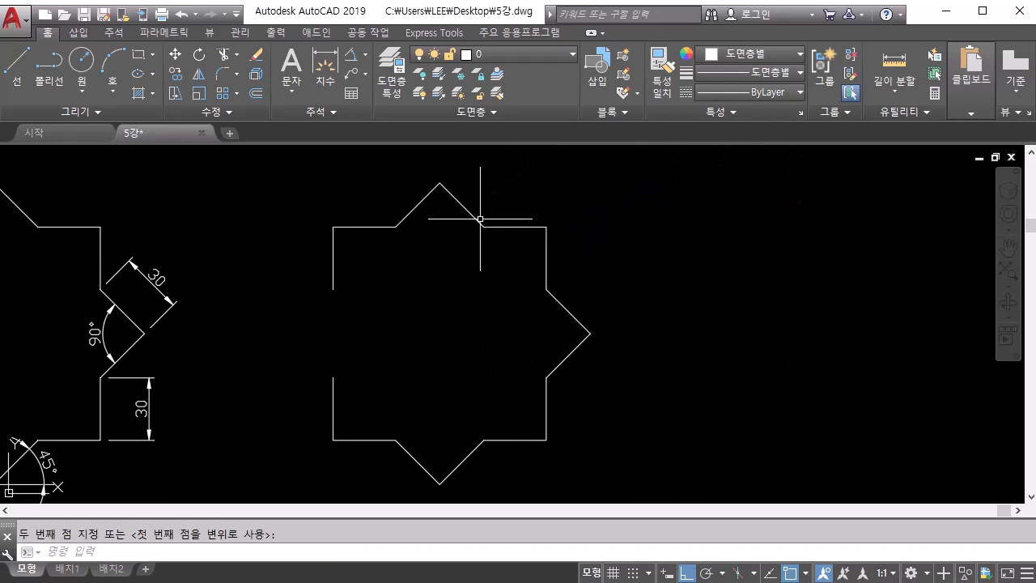
Copy the two slanted lines of the right-hand point about 63 units horizontally into the empty area right of the outline.
middle_click_drag(488, 324, 673, 313)
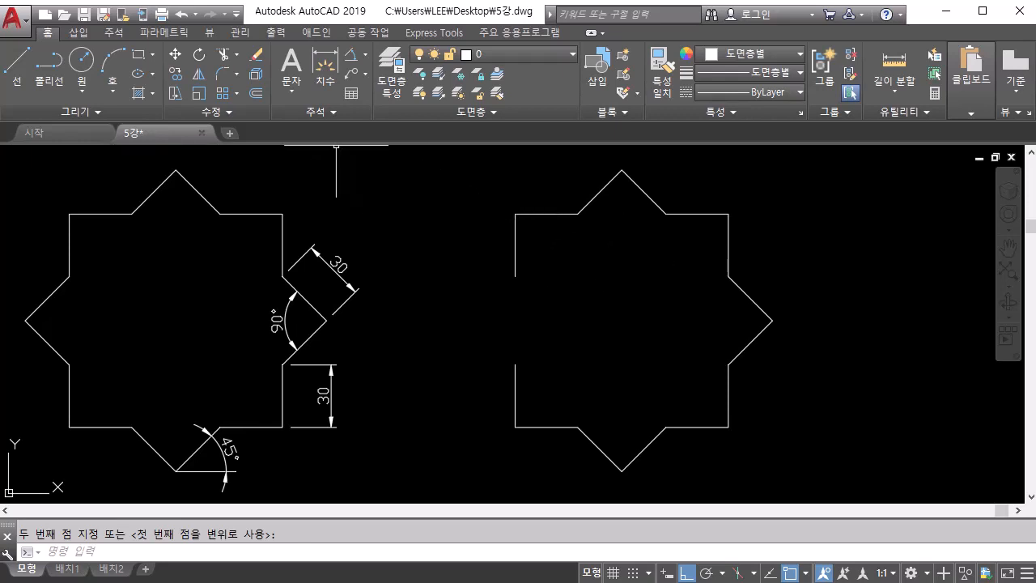
left_click(171, 75)
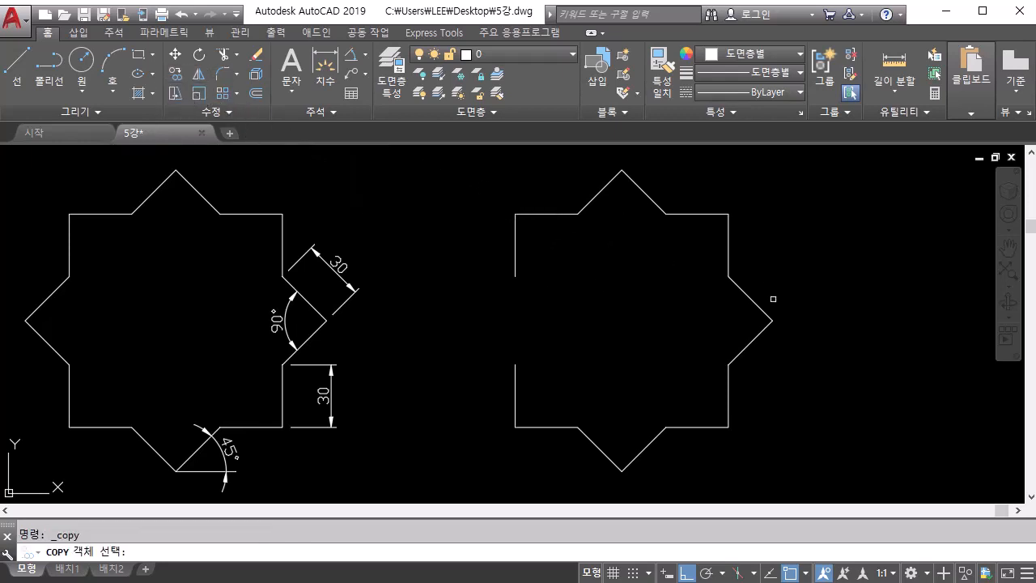
left_click(697, 255)
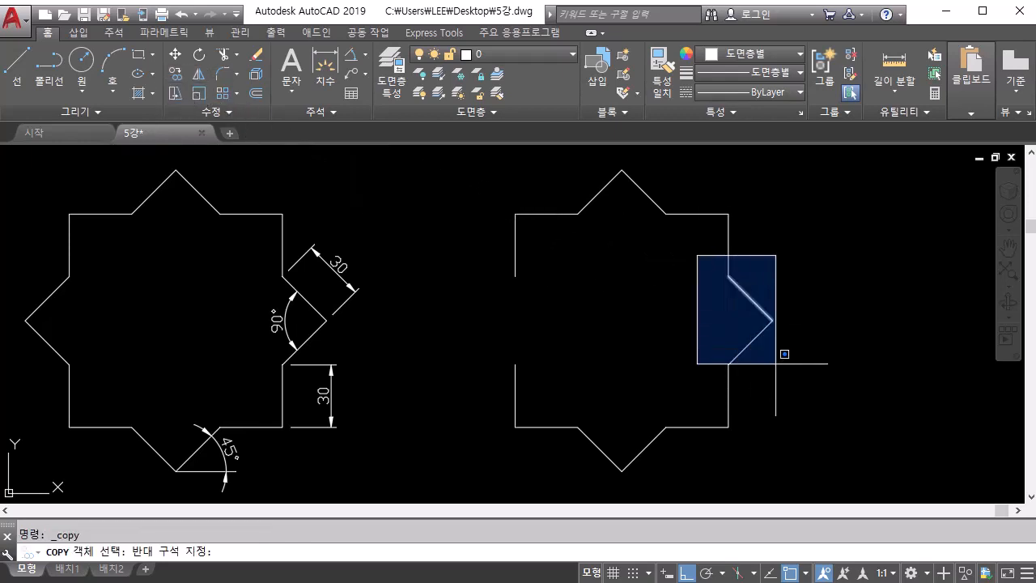
left_click(812, 393)
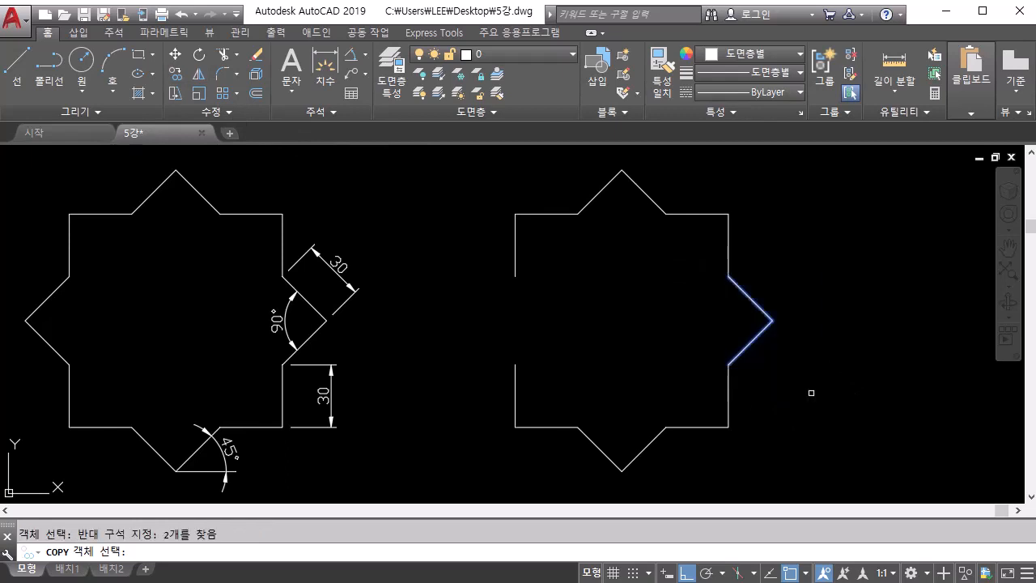
key("Return")
left_click(811, 393)
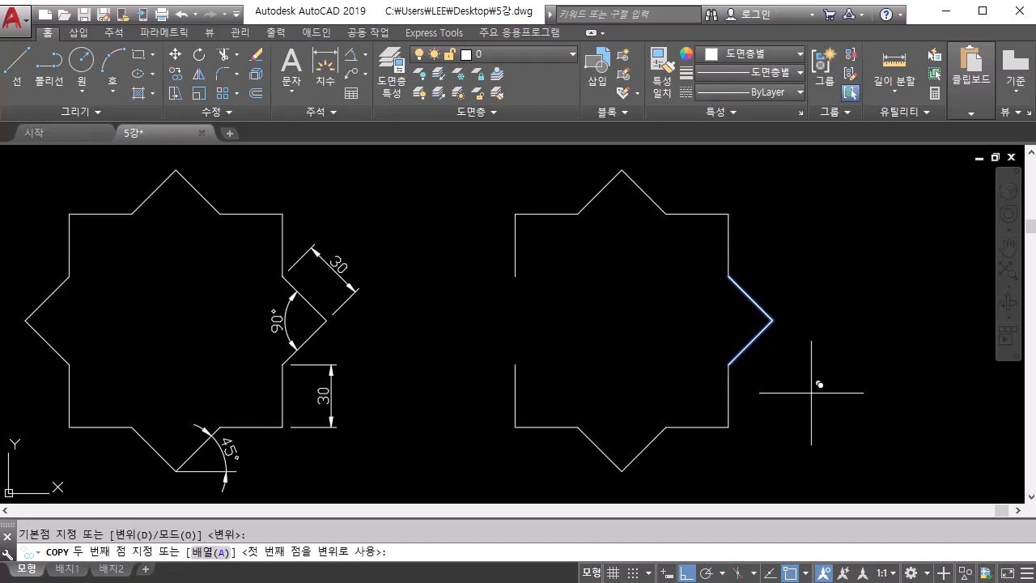
left_click(942, 416)
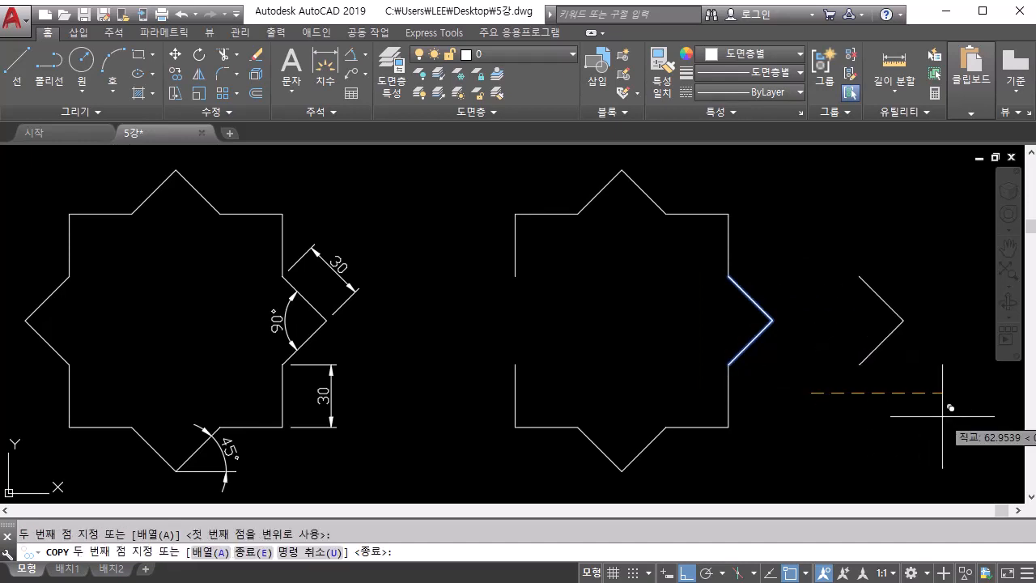
key("Return")
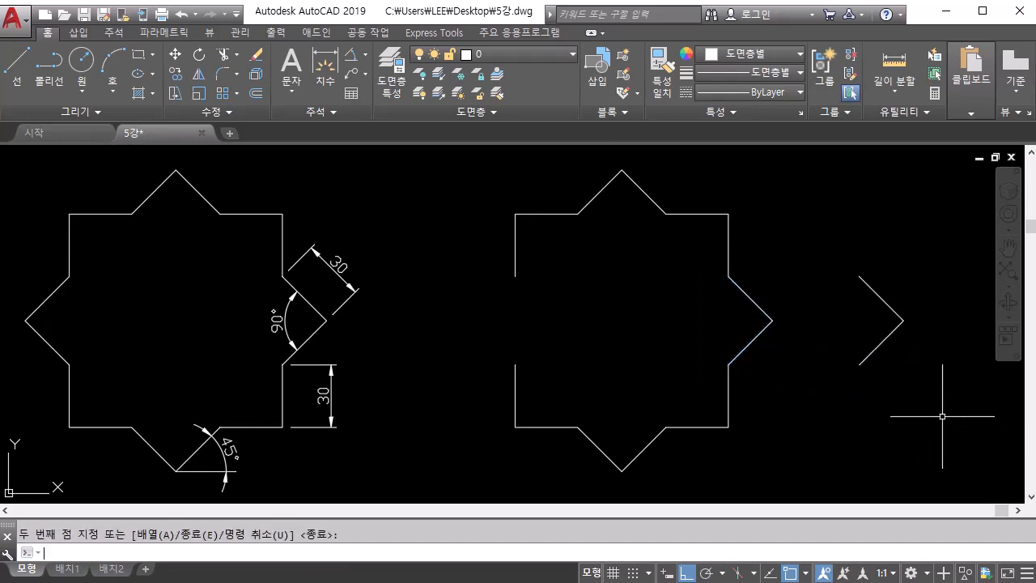
Rotate the copied pair of slanted lines by 180° about the vertex where they meet.
type("ro")
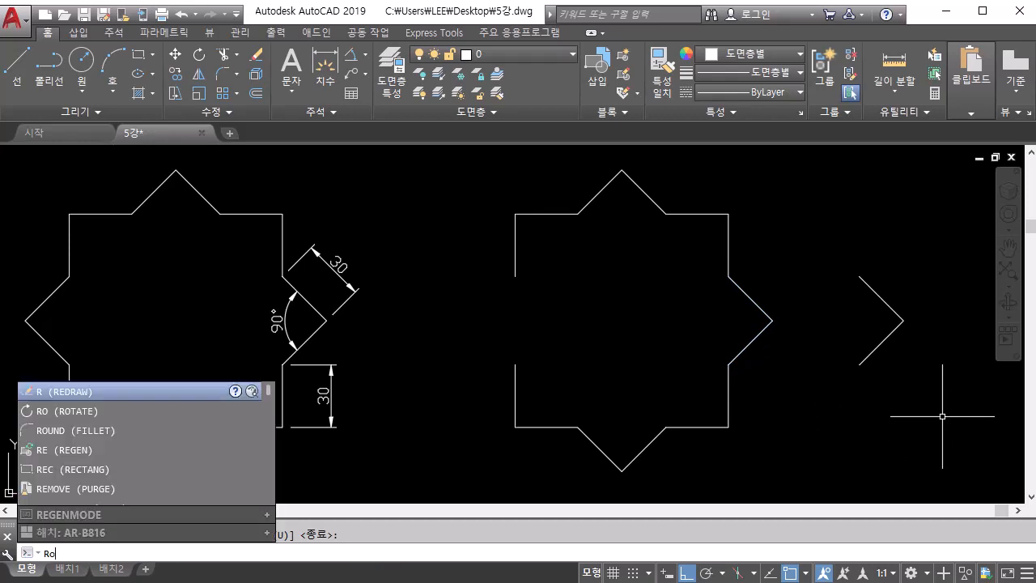
key("Return")
left_click(841, 237)
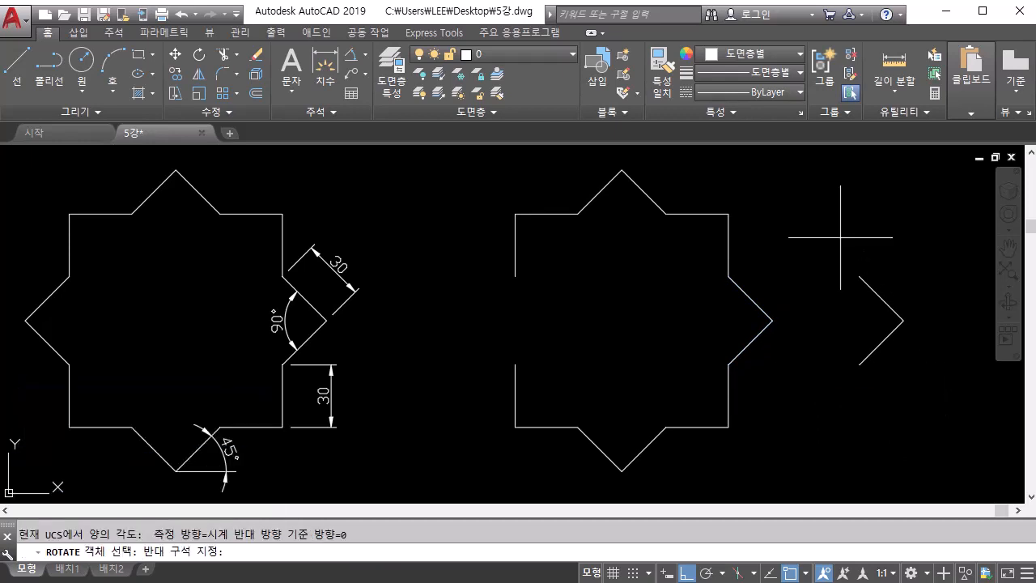
left_click(951, 413)
key("Return")
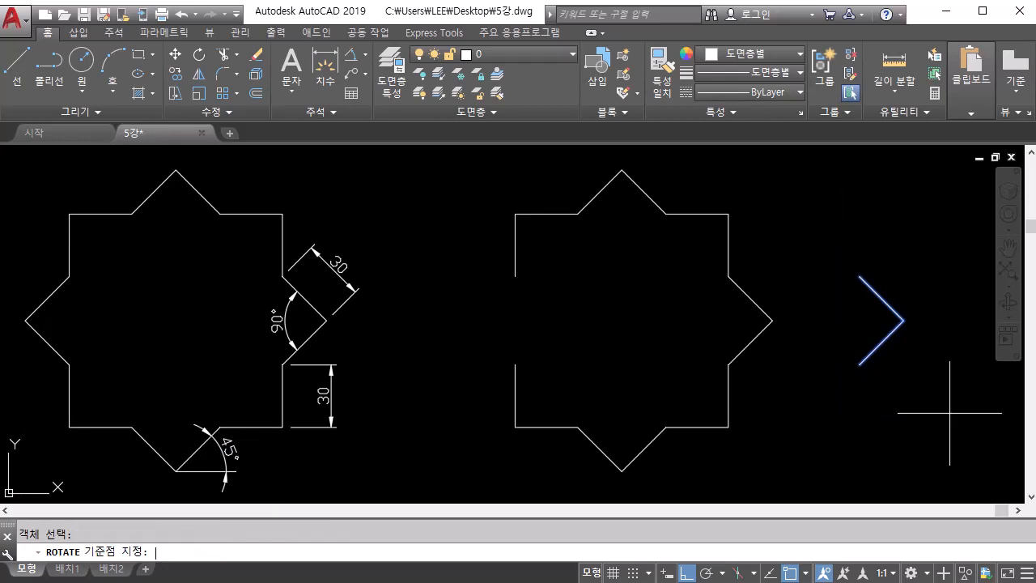
left_click(903, 321)
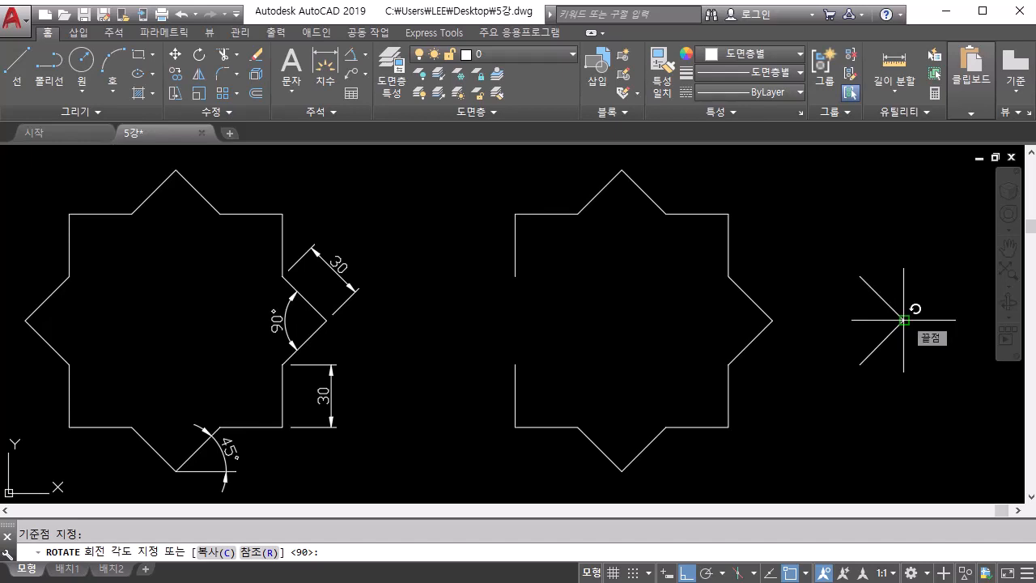
type("180")
key("Return")
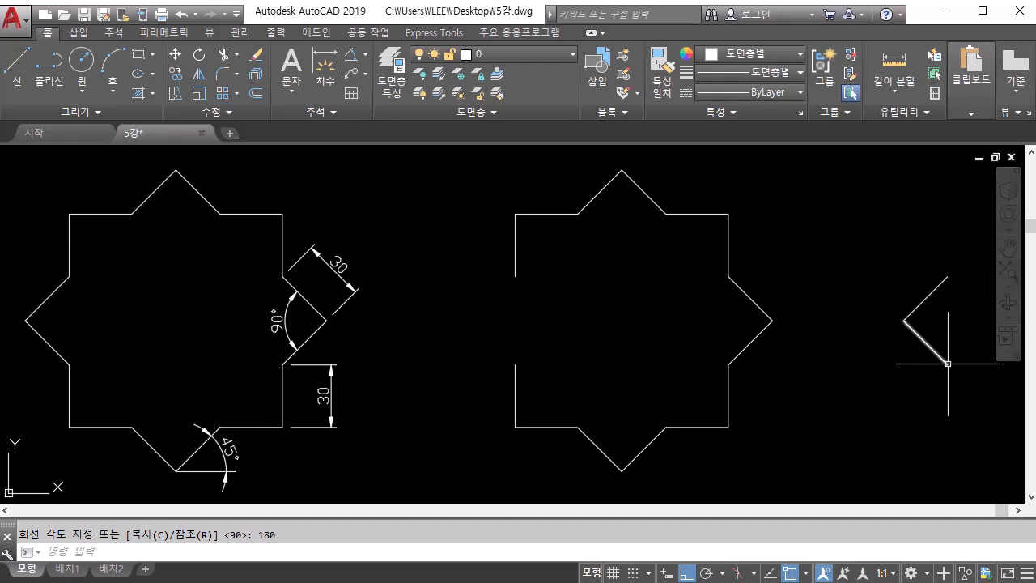
Move the rotated pair from its upper endpoint to the lower end of the upper-left vertical edge, closing the outline's left gap.
type("m")
key("Return")
left_click(933, 238)
left_click(873, 365)
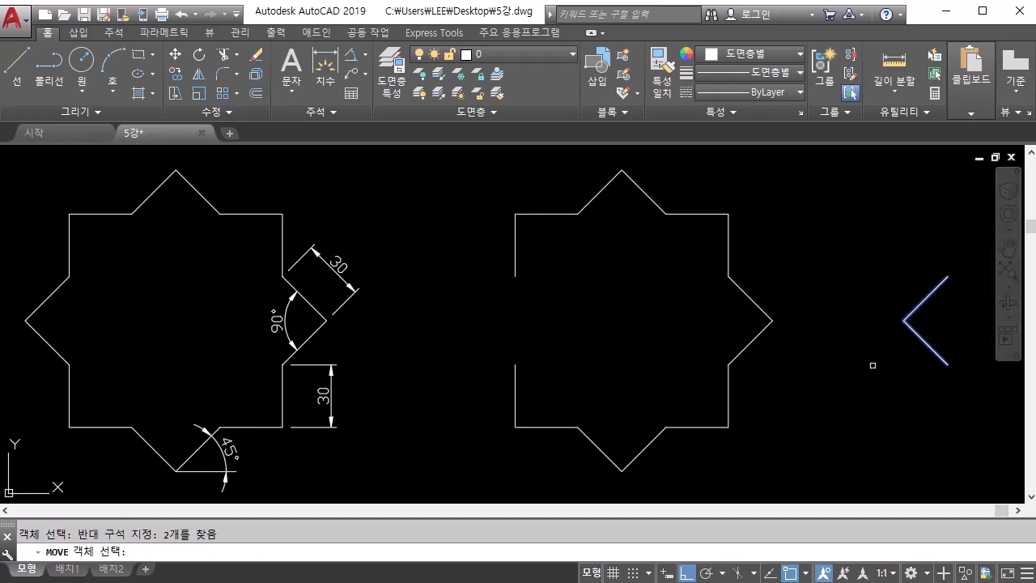
key("Return")
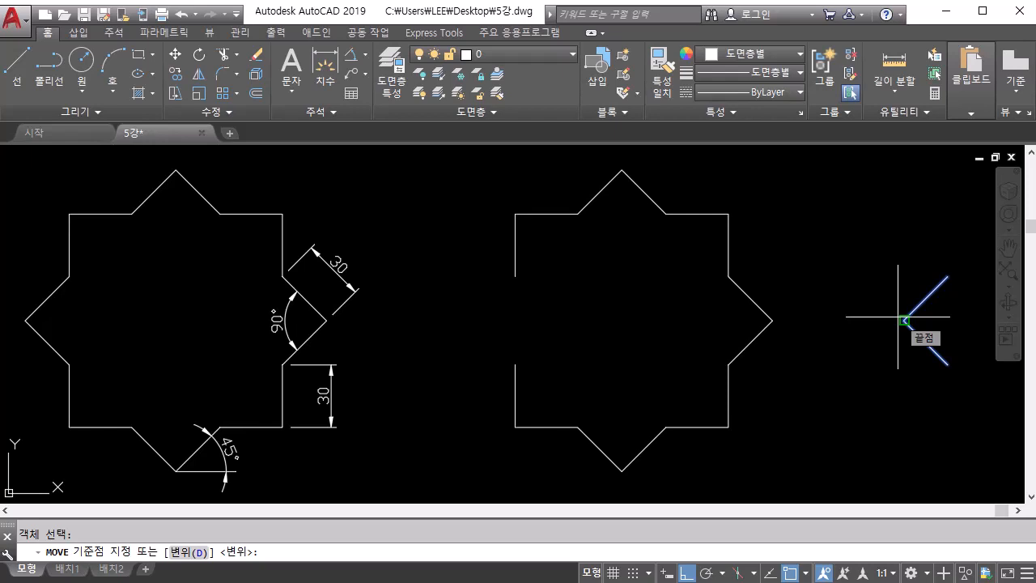
left_click(948, 276)
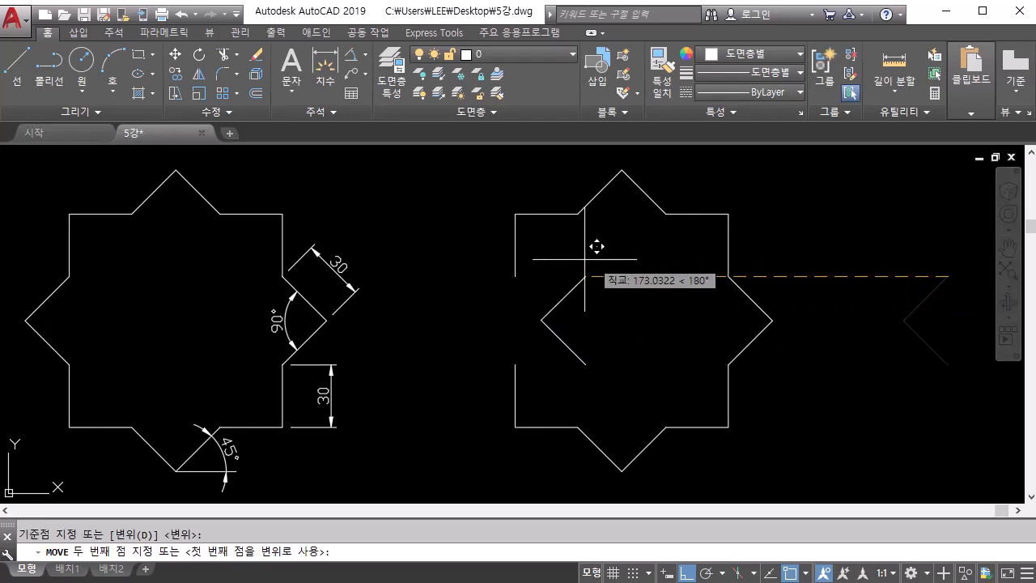
left_click(516, 276)
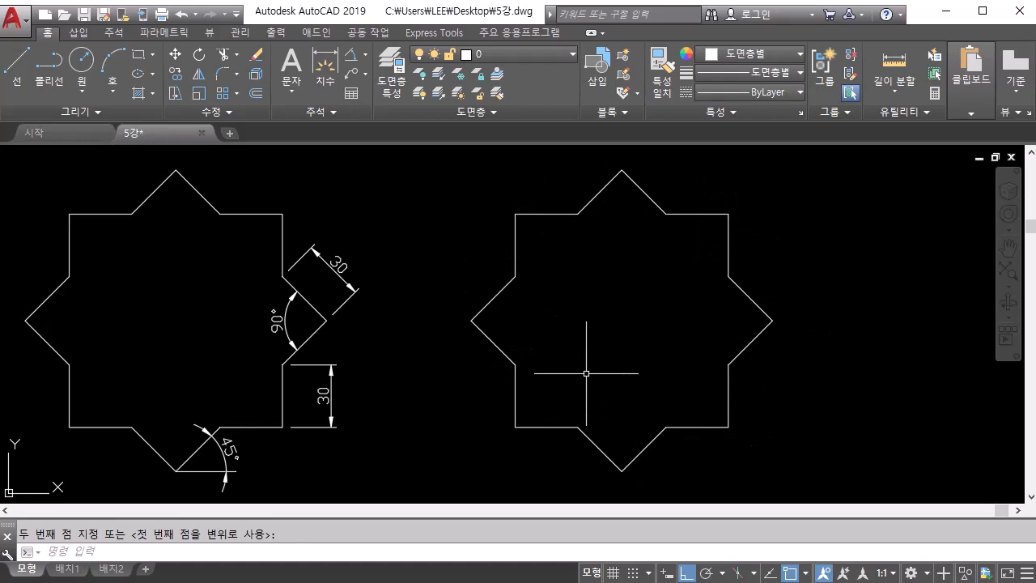
scroll(586, 373, "down", 4)
scroll(567, 382, "down", 4)
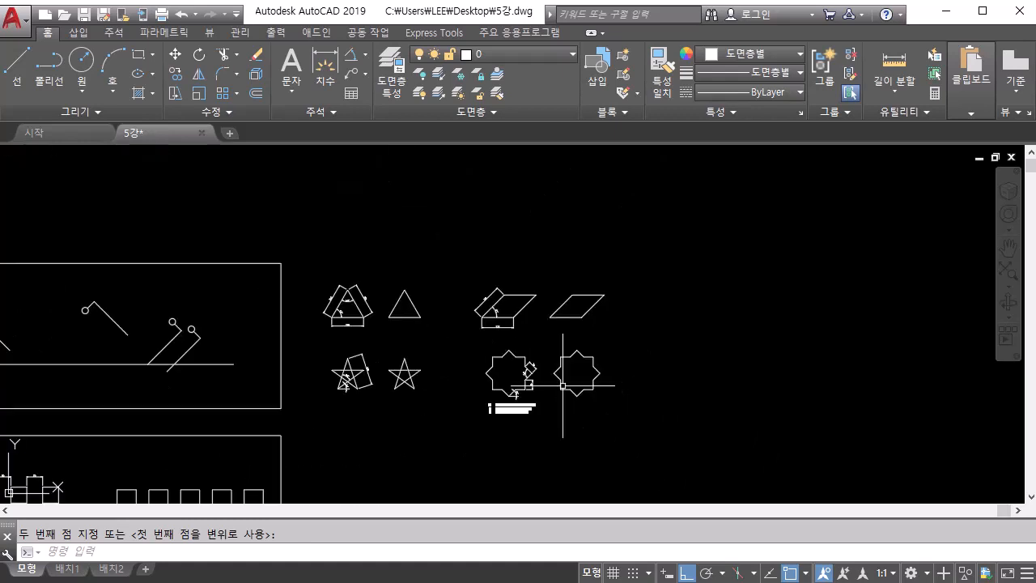
middle_click_drag(506, 395, 668, 289)
scroll(669, 289, "down", 3)
mouse_move(551, 386)
middle_mouse_down()
mouse_move(577, 318)
mouse_move(568, 343)
middle_mouse_up()
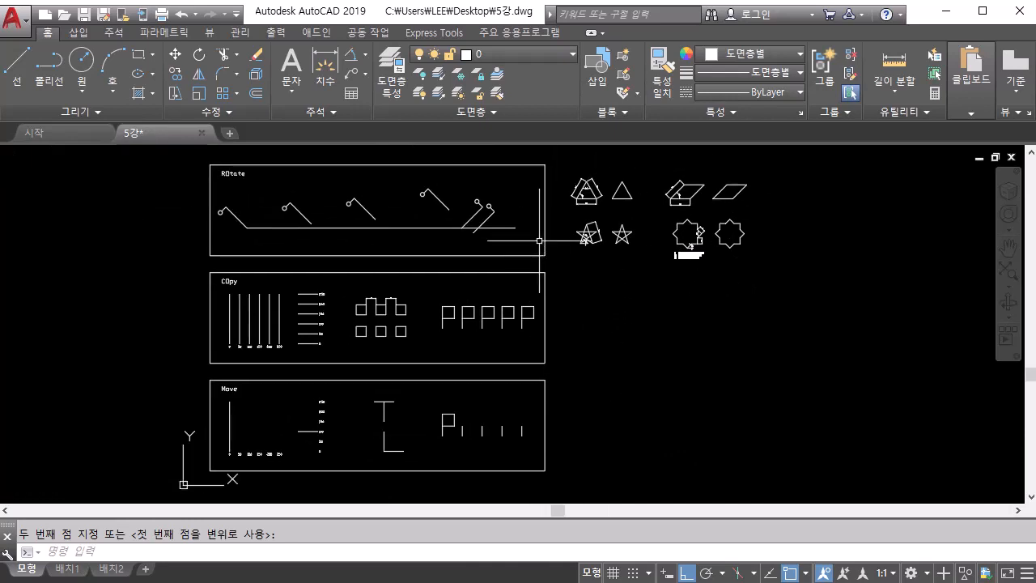